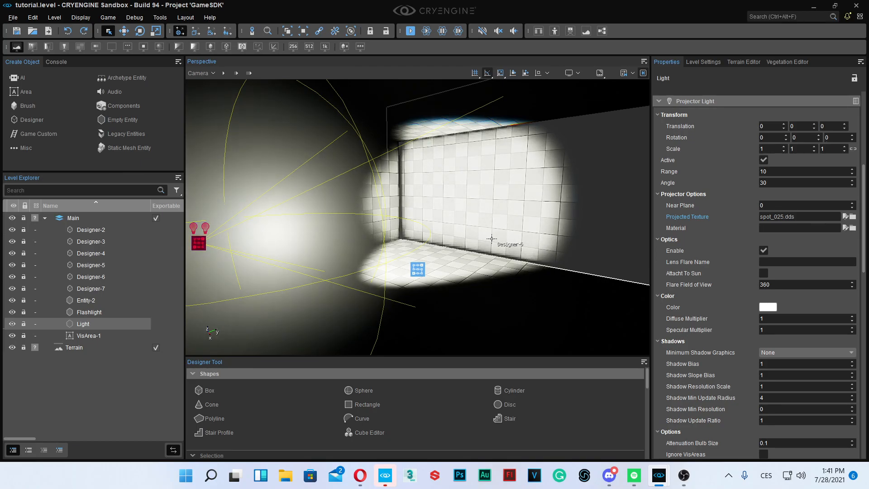
- Examine the flashlight beam on the walls and floor of the dark room from several viewpoints
right_drag(491, 238, 417, 278)
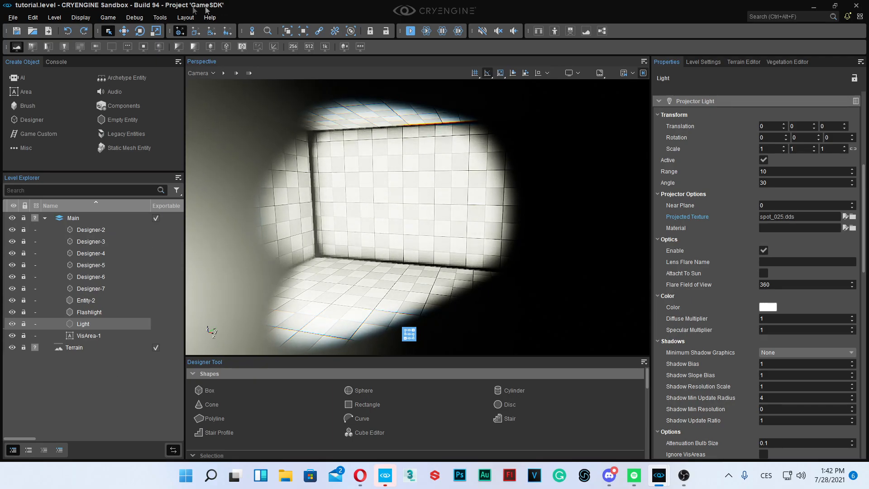
mouse_move(466, 252)
right_down()
mouse_move(281, 244)
mouse_move(465, 252)
right_up()
key(s)
key(a)
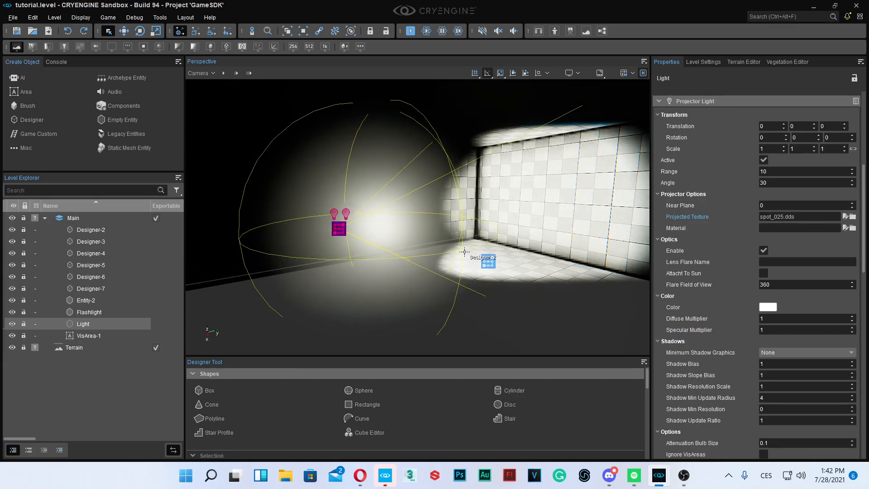
key(w)
right_drag(485, 262, 530, 261)
click(484, 261)
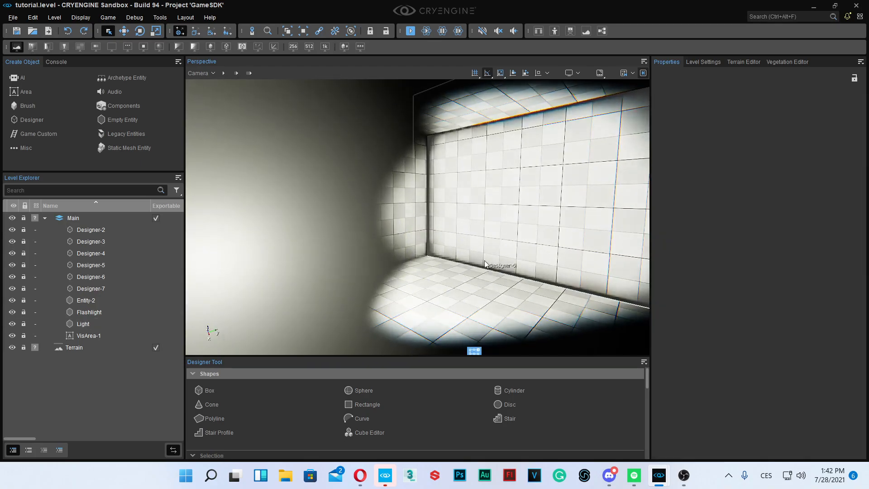
scroll(484, 265, down, 6)
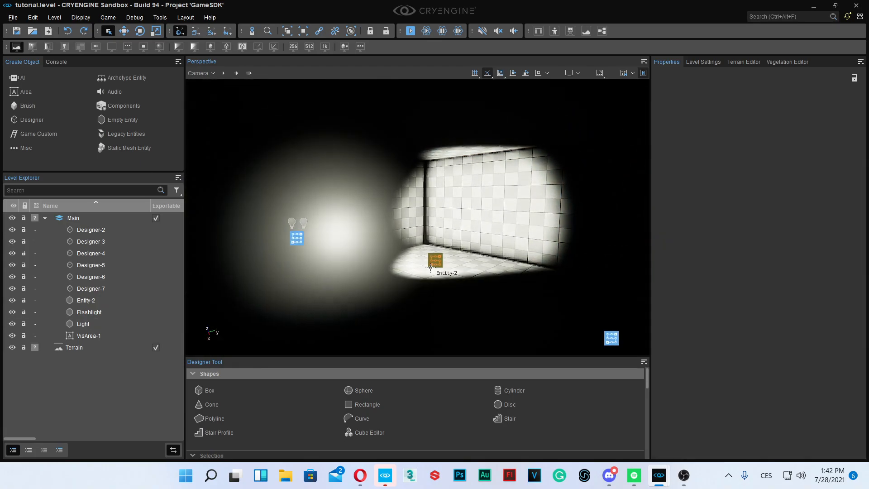
scroll(430, 267, up, 10)
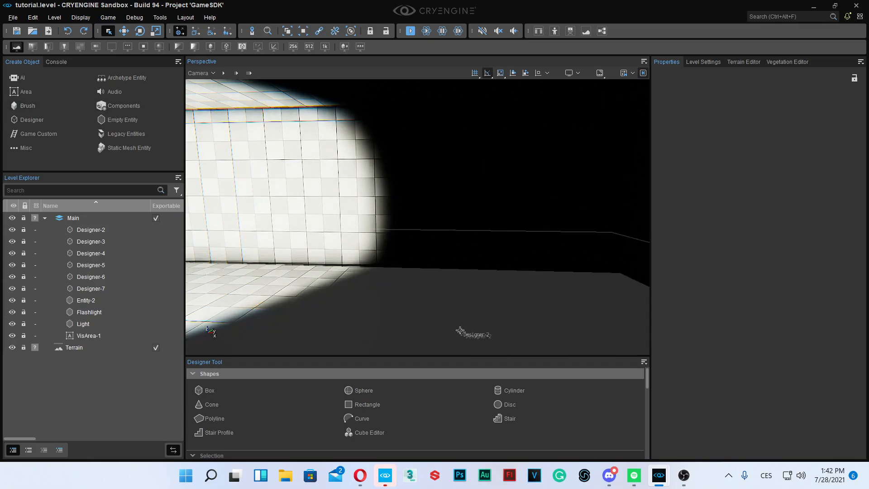
right_drag(476, 268, 400, 234)
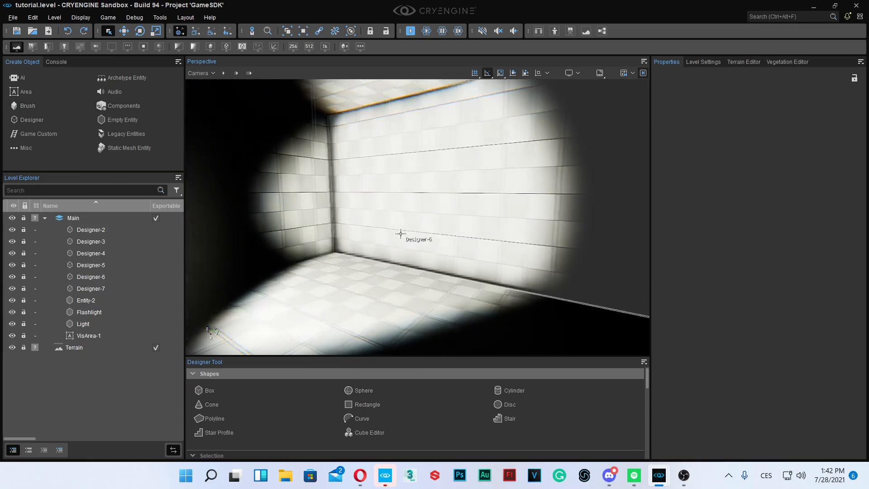
scroll(401, 234, down, 5)
right_drag(416, 276, 400, 199)
scroll(401, 177, down, 3)
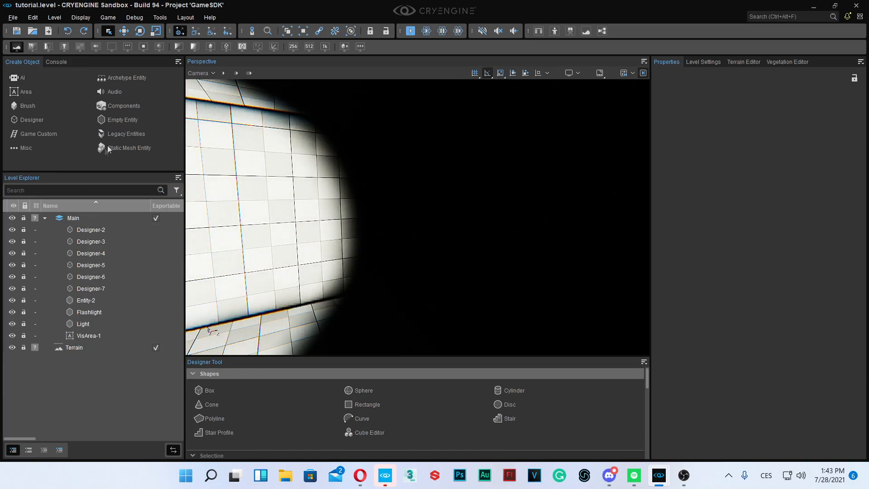
- Place an empty entity on the dark room's floor and raise it to a height of about 33.33
click(133, 118)
click(420, 302)
click(126, 35)
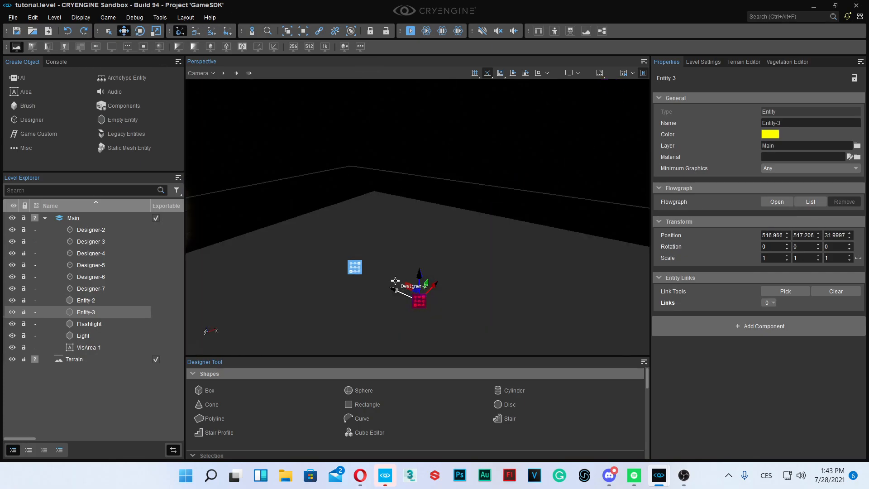
drag(421, 284, 421, 216)
- Rename the new entity as Worklight and add a Point Light component to it
click(828, 125)
text(Worklight)
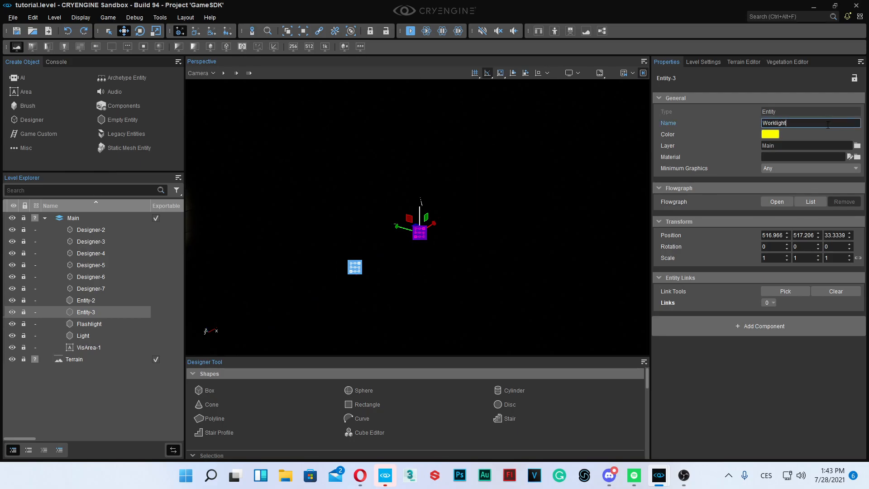
key(Return)
click(754, 319)
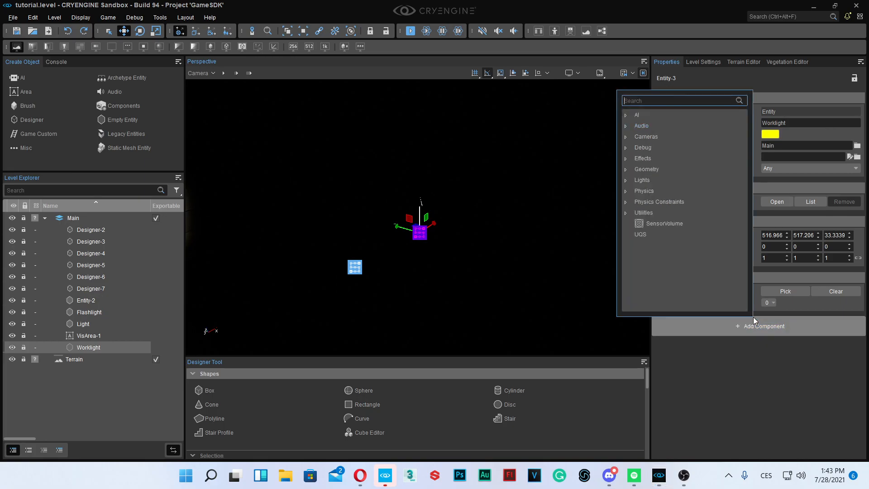
text(light)
click(656, 136)
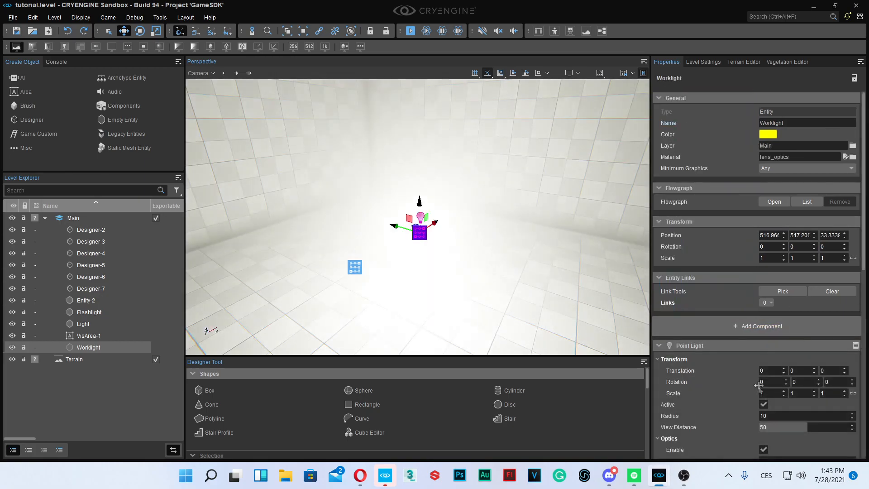
- Turn off Affect Volumetric Fog for the point light and set its attenuation bulb size to 100
scroll(759, 384, down, 10)
click(763, 312)
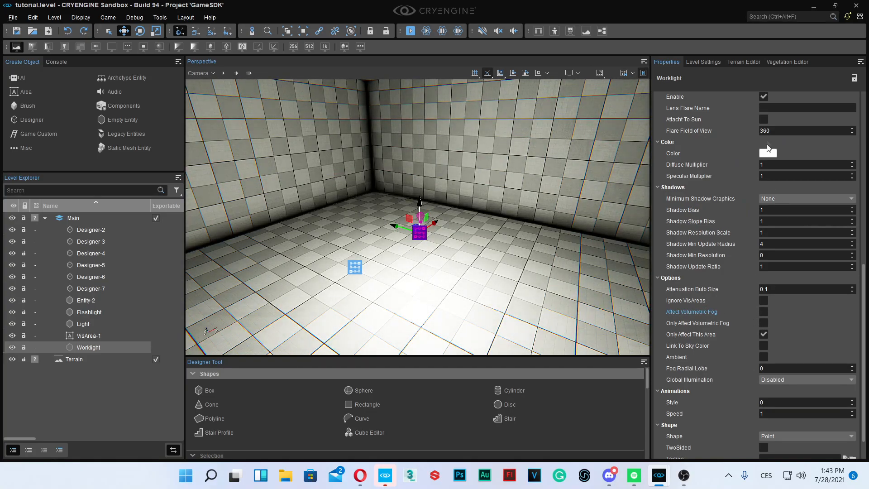
drag(771, 288, 859, 289)
drag(761, 288, 838, 289)
- Move the Worklight entity horizontally to about X 515.6, Y 516.9
right_drag(562, 235, 412, 208)
drag(483, 251, 419, 256)
right_drag(420, 256, 289, 261)
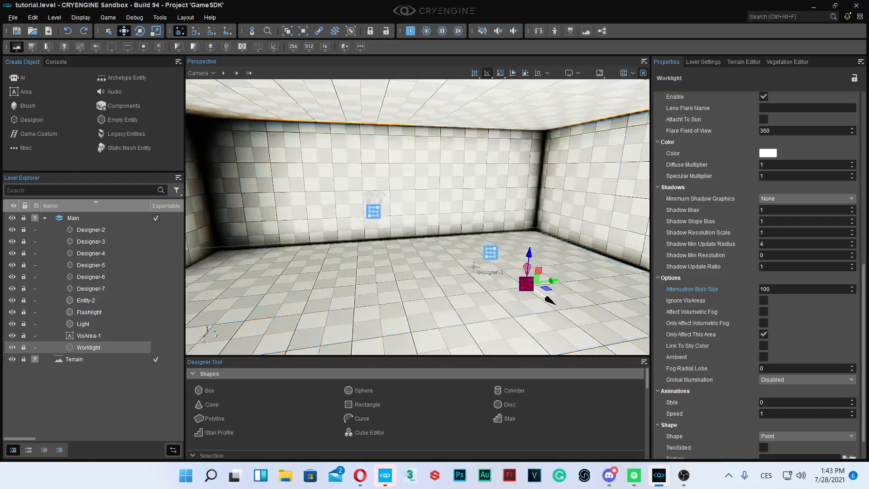
drag(543, 278, 521, 280)
- Increase the Worklight's point light radius to about 31.4 and deselect the entity
scroll(792, 268, up, 5)
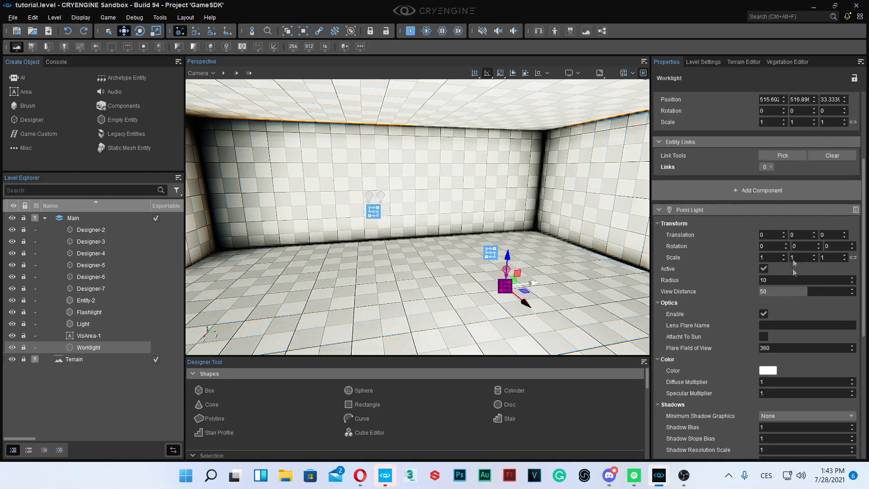
drag(781, 280, 797, 287)
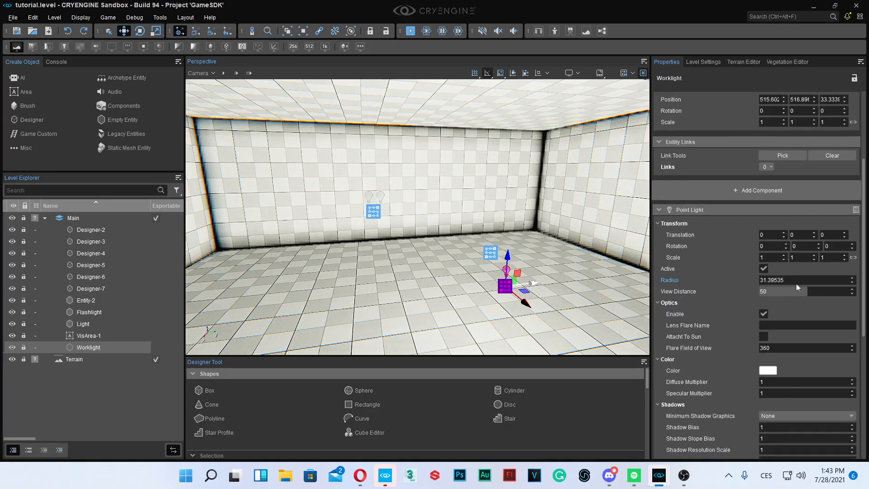
right_drag(492, 253, 566, 249)
click(502, 254)
mouse_move(462, 289)
right_down()
mouse_move(520, 283)
mouse_move(492, 279)
mouse_move(462, 289)
right_up()
mouse_move(430, 222)
right_down()
mouse_move(421, 222)
mouse_move(430, 222)
right_up()
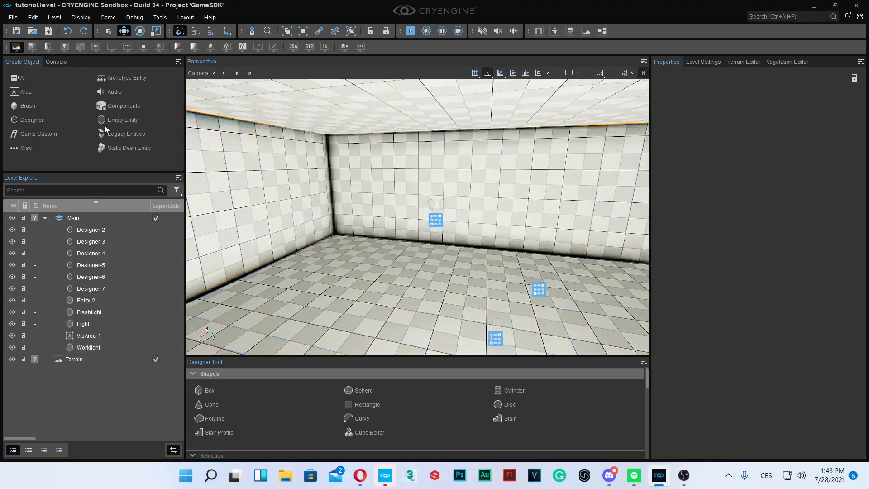
- Place a Human character from the legacy AI entities on the floor near the room's corner
click(128, 133)
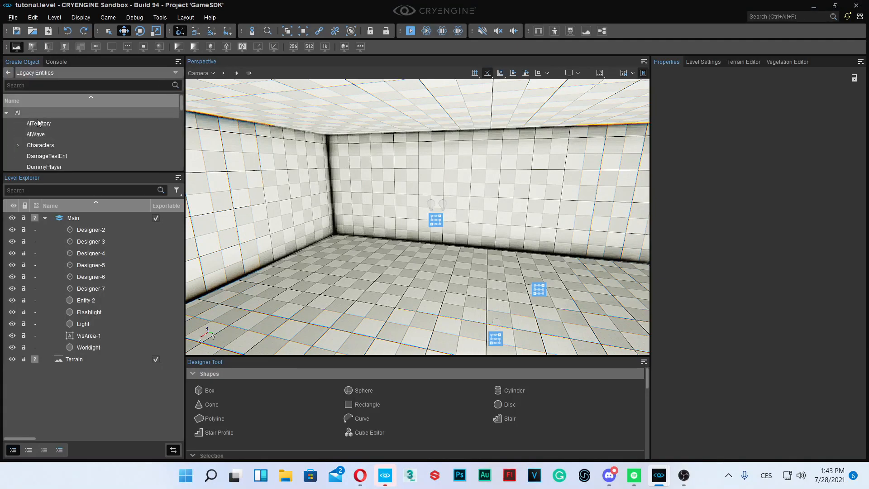
double_click(69, 143)
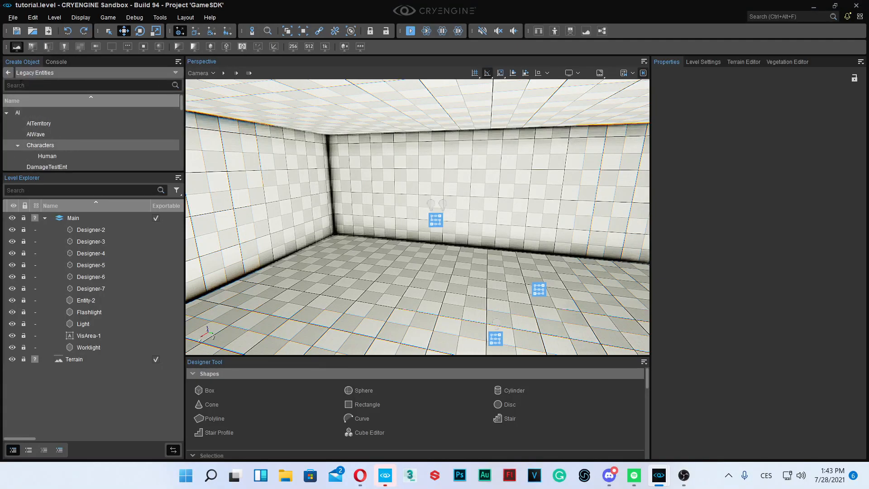
click(48, 157)
right_drag(474, 267, 440, 270)
click(441, 270)
key(w)
key(s)
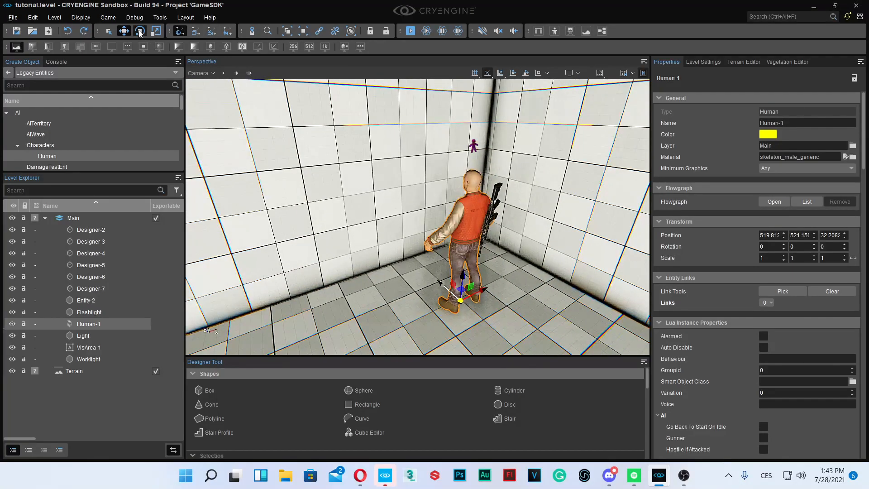
- Rotate the human character about its vertical axis to about 140° so it faces out of the corner
click(140, 32)
mouse_move(458, 320)
mouse_down()
mouse_move(495, 309)
mouse_move(471, 319)
mouse_up()
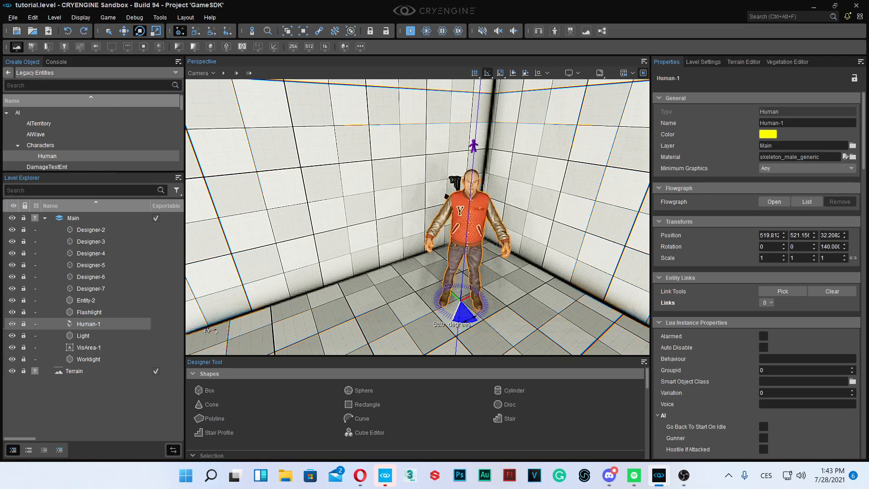
drag(474, 319, 471, 320)
mouse_move(472, 320)
right_down()
mouse_move(472, 305)
mouse_move(481, 323)
mouse_move(489, 313)
mouse_move(473, 312)
right_up()
key(w)
click(435, 272)
click(500, 244)
mouse_move(500, 245)
right_down()
mouse_move(500, 231)
mouse_move(498, 240)
right_up()
- Change the human character's model to attachment_03 (skin).cdf from the sdk_attachment_tutorial folder
scroll(724, 322, down, 10)
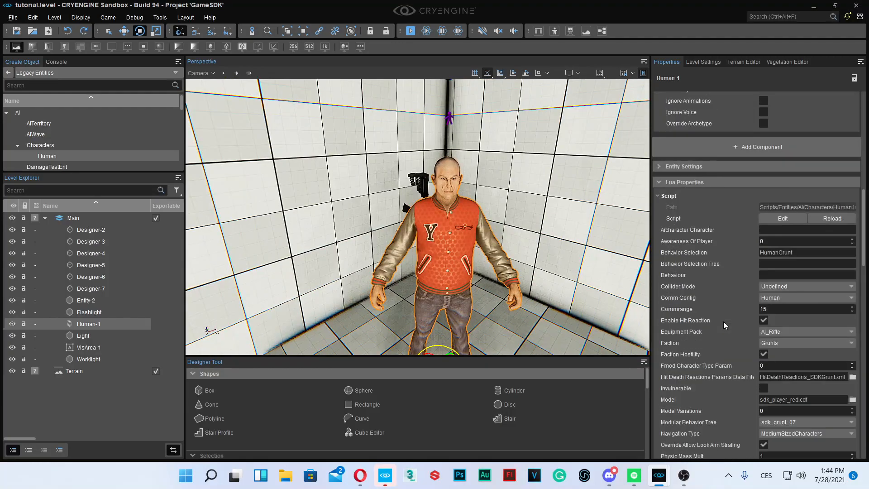
click(853, 399)
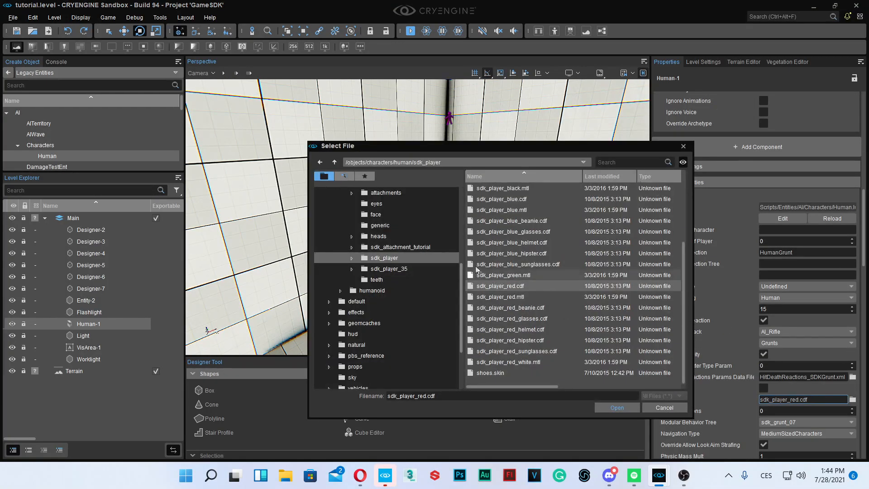
scroll(492, 226, up, 3)
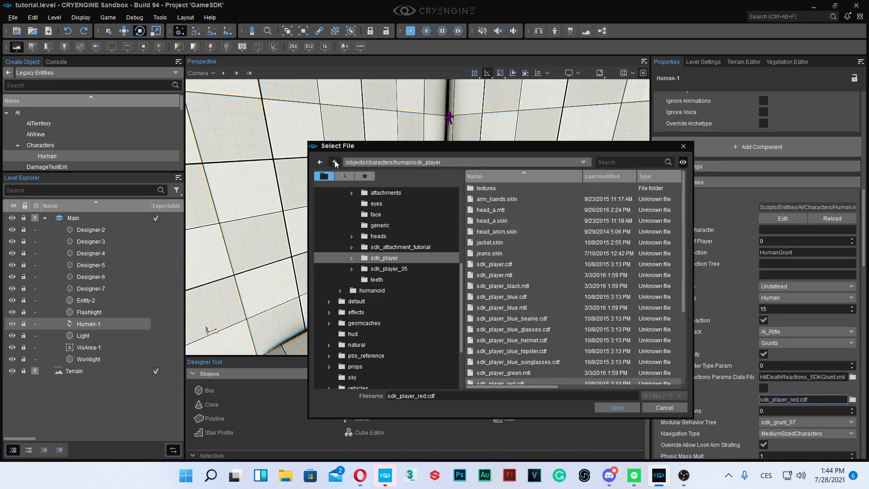
click(335, 162)
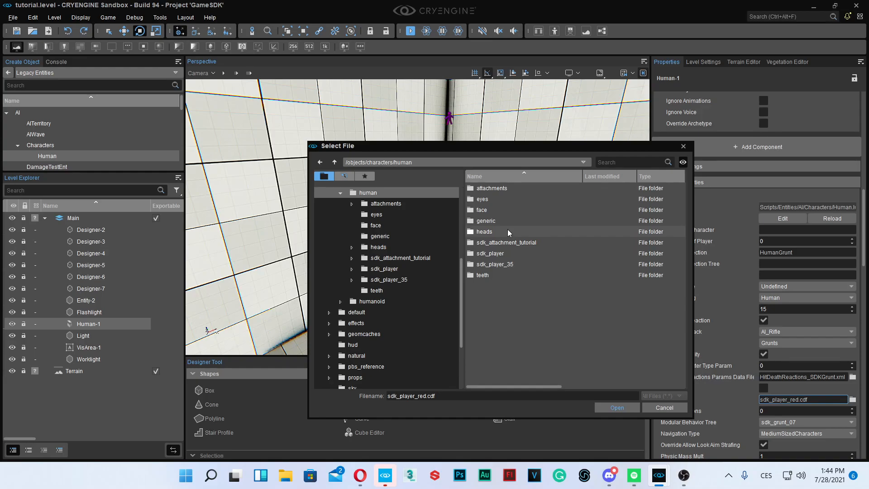
double_click(512, 188)
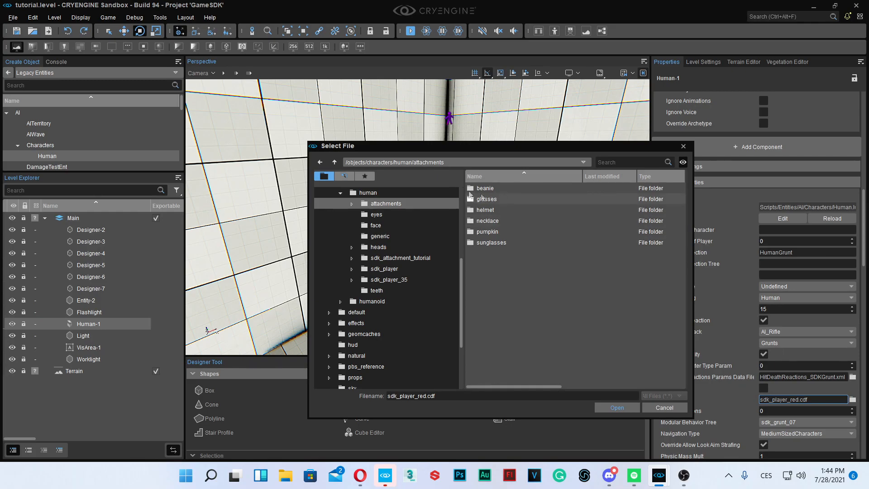
click(334, 162)
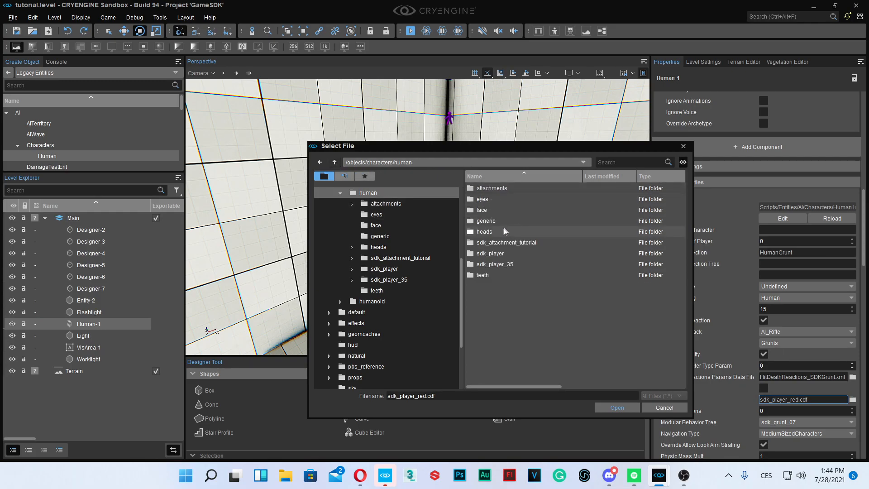
double_click(531, 243)
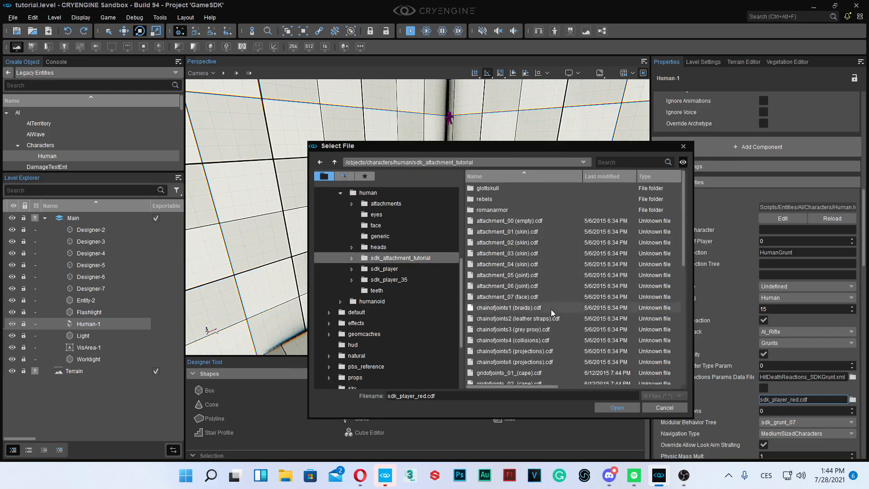
scroll(551, 309, down, 5)
scroll(550, 309, up, 5)
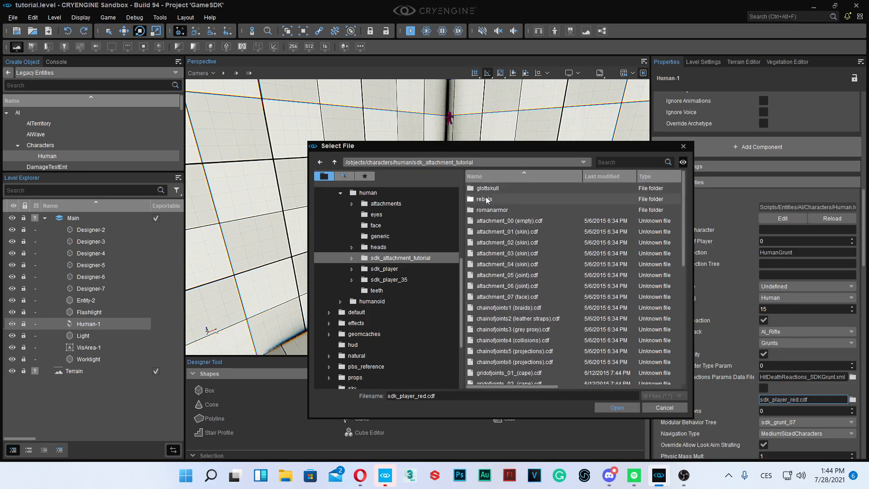
double_click(485, 190)
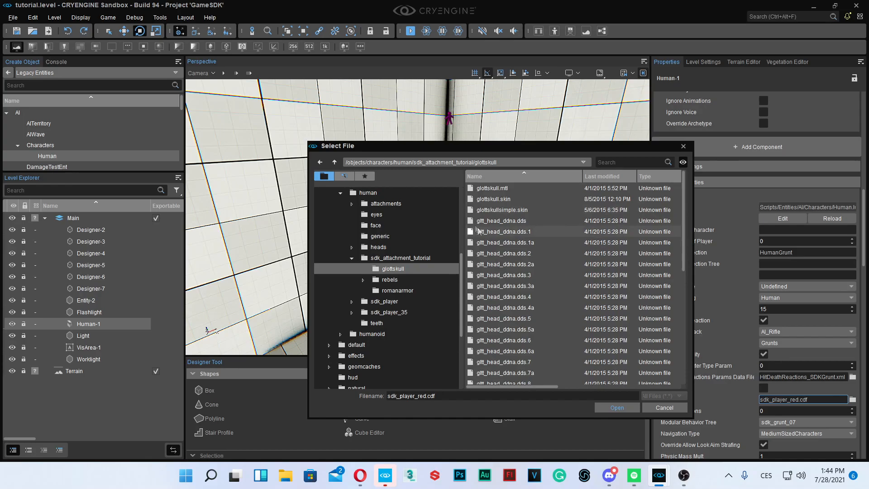
click(334, 163)
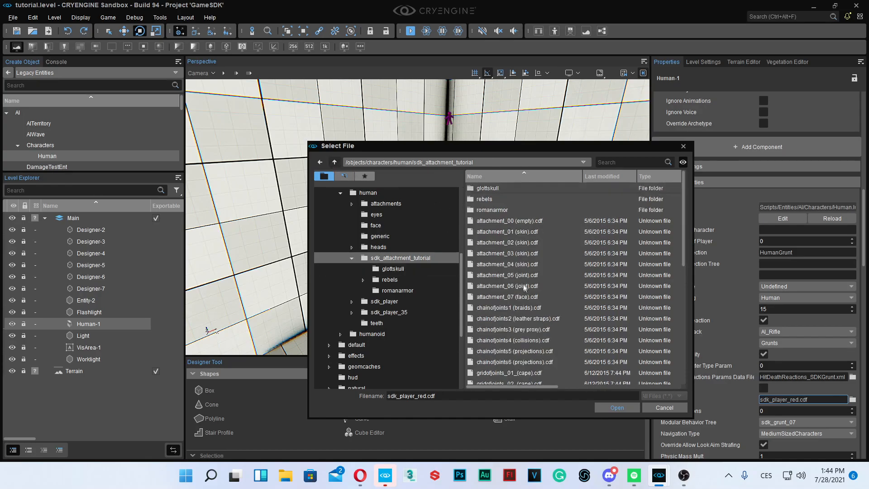
click(544, 252)
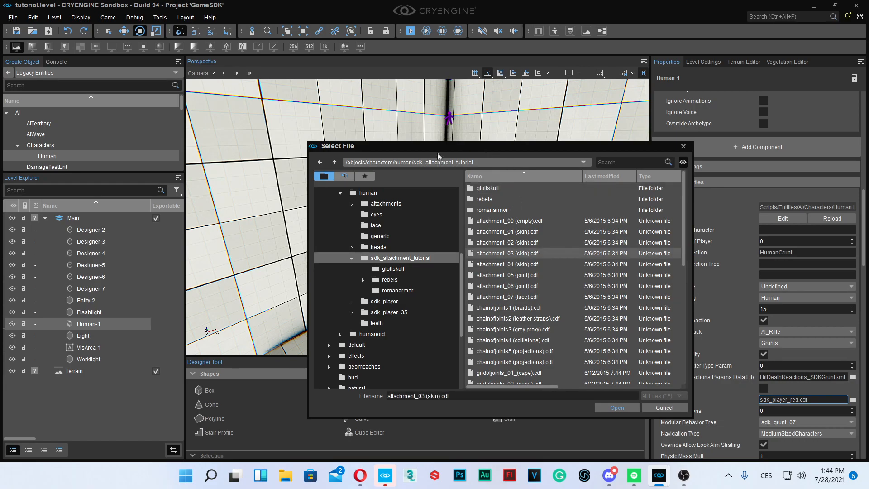
double_click(557, 254)
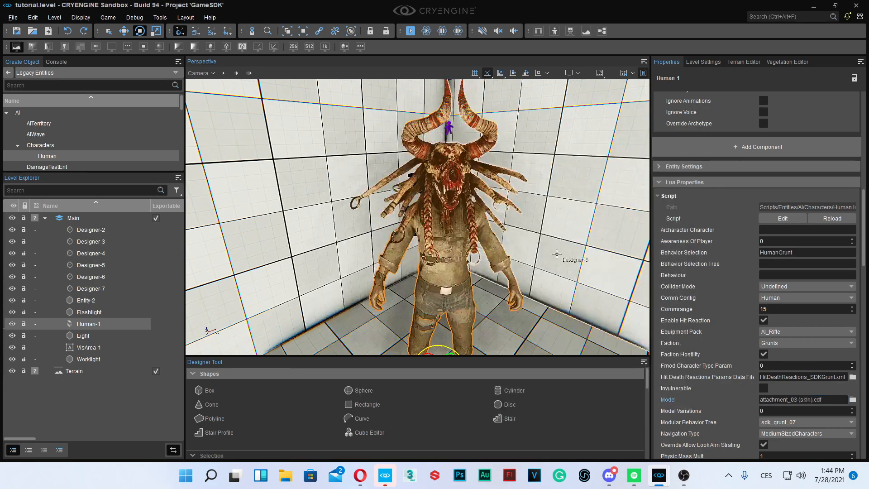
- Inspect the horned character up close, deselect it and look across the room
right_drag(549, 260, 467, 190)
key(w)
key(Escape)
scroll(466, 191, up, 5)
click(448, 226)
right_drag(448, 226, 390, 285)
click(510, 231)
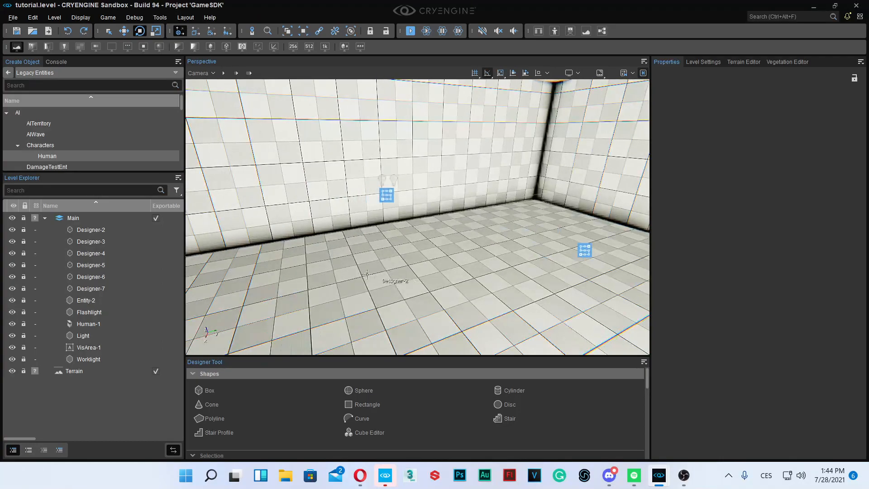
- Place a ProximityTrigger from the Triggers group of the legacy entities inside the room
click(9, 73)
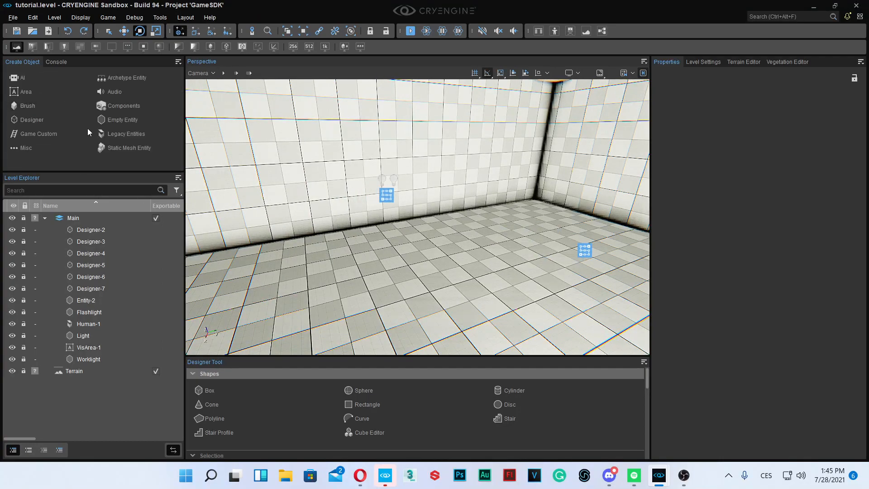
click(126, 132)
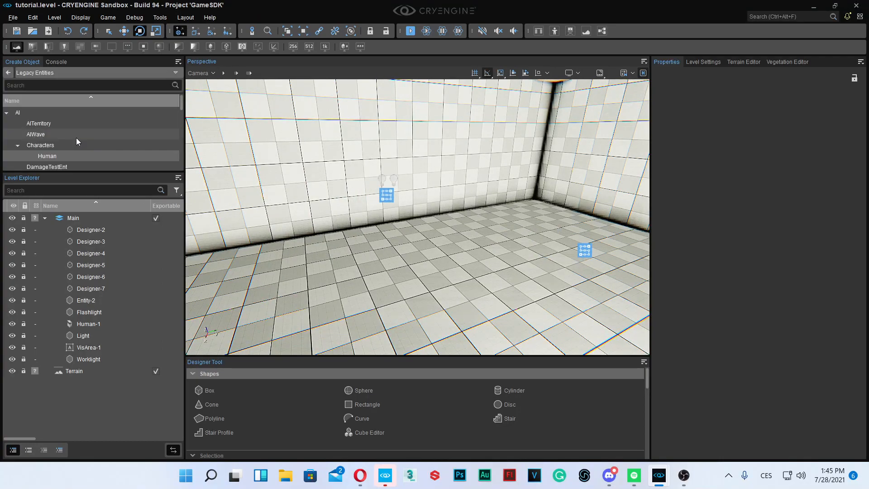
click(43, 120)
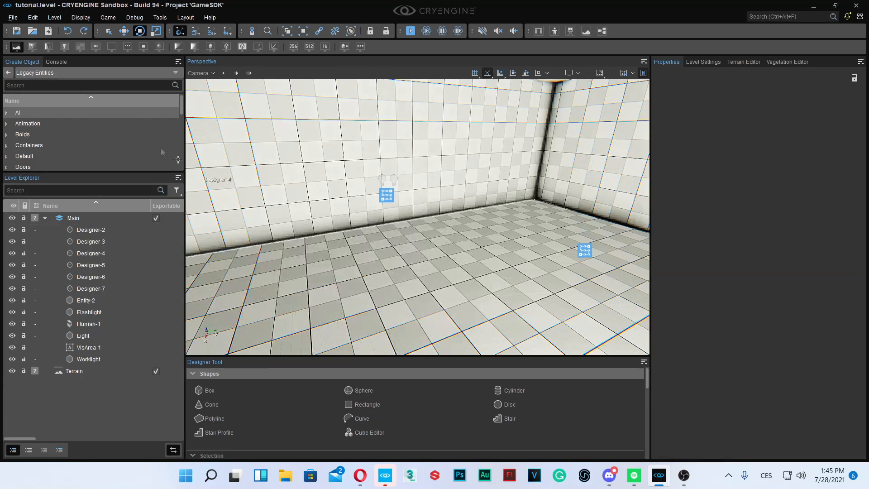
scroll(111, 141, down, 5)
double_click(32, 131)
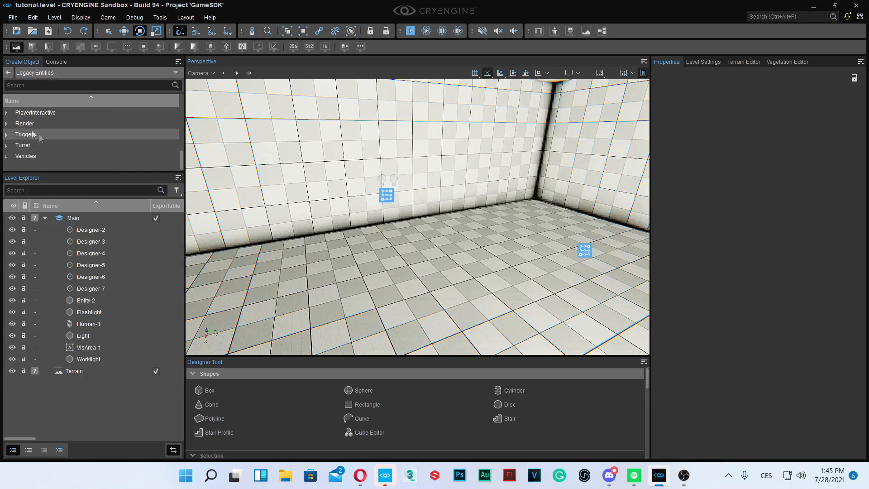
scroll(64, 140, up, 2)
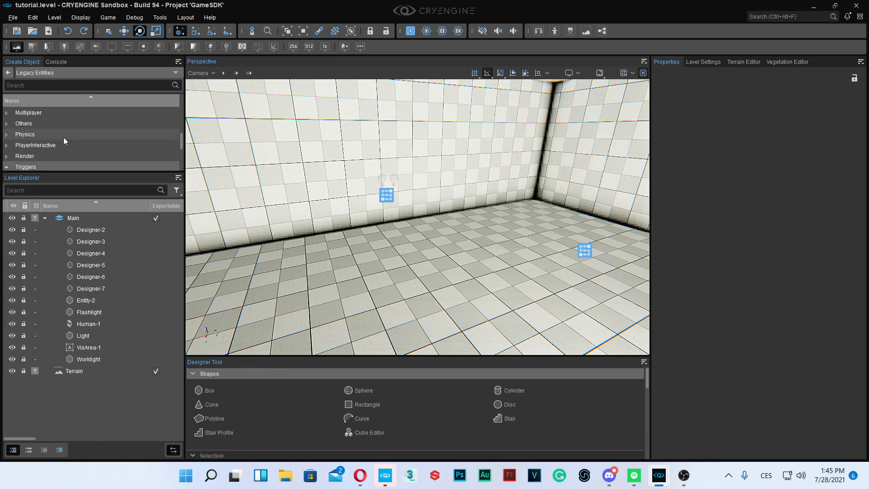
scroll(44, 162, down, 1)
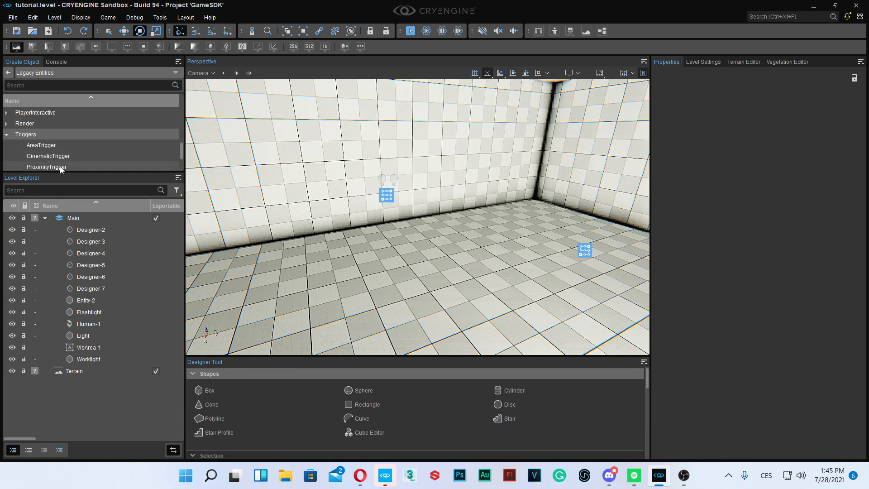
double_click(60, 167)
right_drag(365, 146, 354, 172)
right_drag(386, 249, 389, 250)
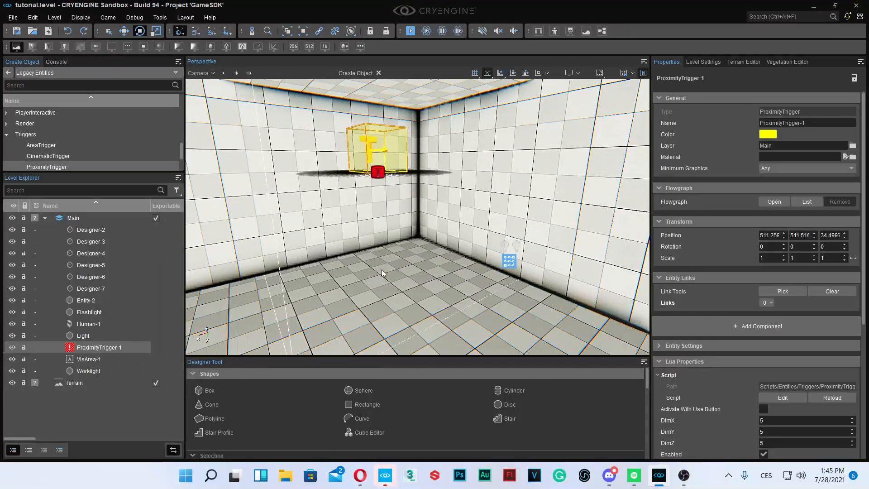
click(398, 287)
right_drag(399, 288, 403, 282)
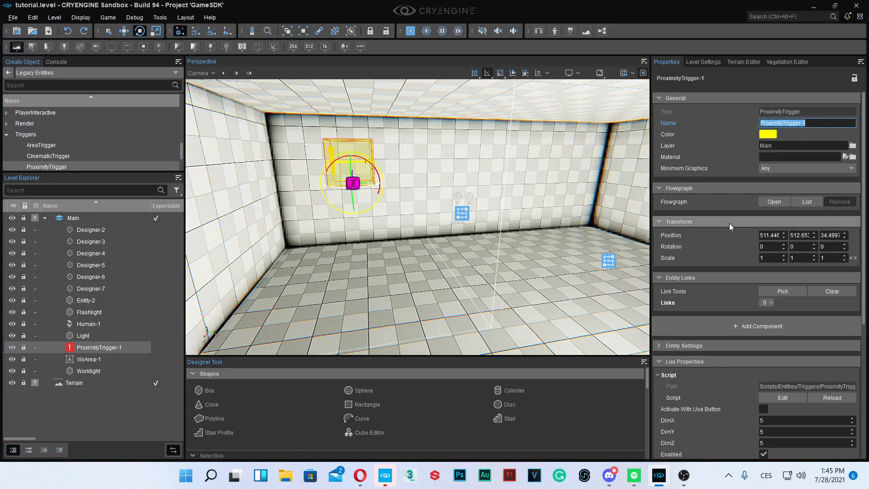
- Set the proximity trigger's Faction Filter to Players
scroll(769, 408, down, 5)
click(783, 298)
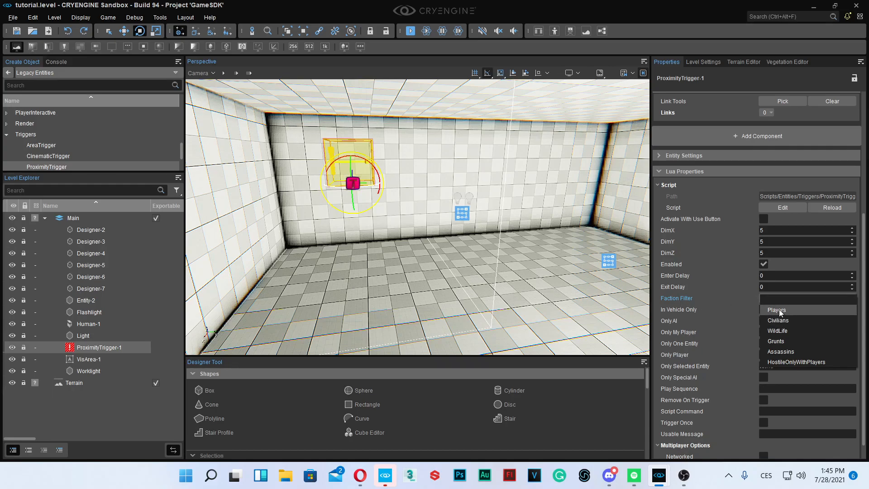
click(781, 313)
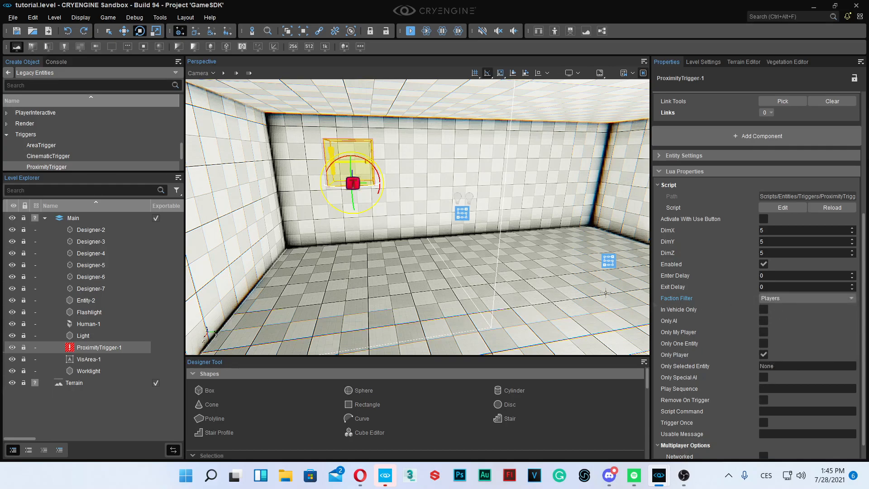
- Examine the proximity trigger and the horned human character in the corner, both from a distance and up close
right_drag(520, 268, 475, 263)
scroll(475, 263, up, 3)
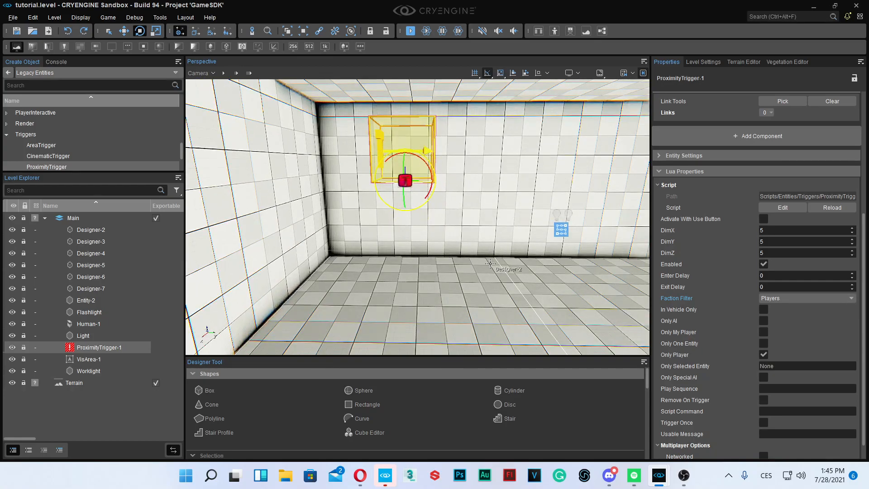
right_drag(403, 235, 403, 235)
key(w)
click(403, 235)
scroll(429, 234, up, 5)
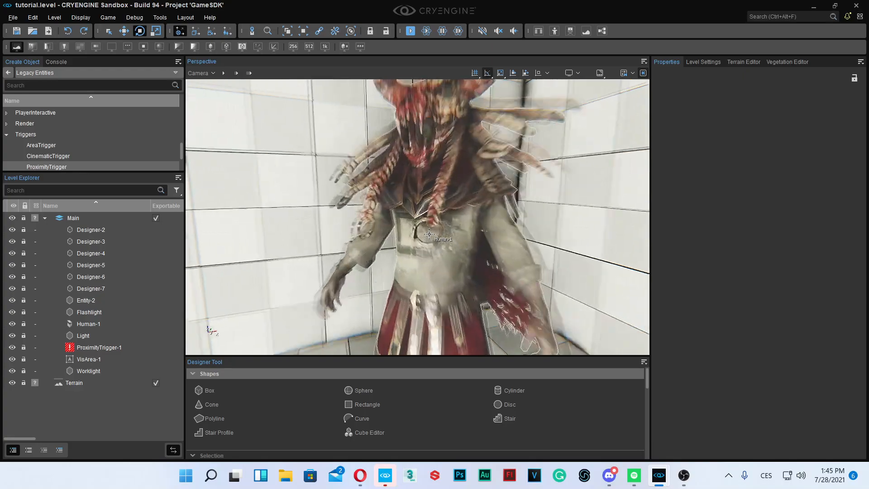
scroll(429, 234, down, 4)
scroll(429, 234, down, 4)
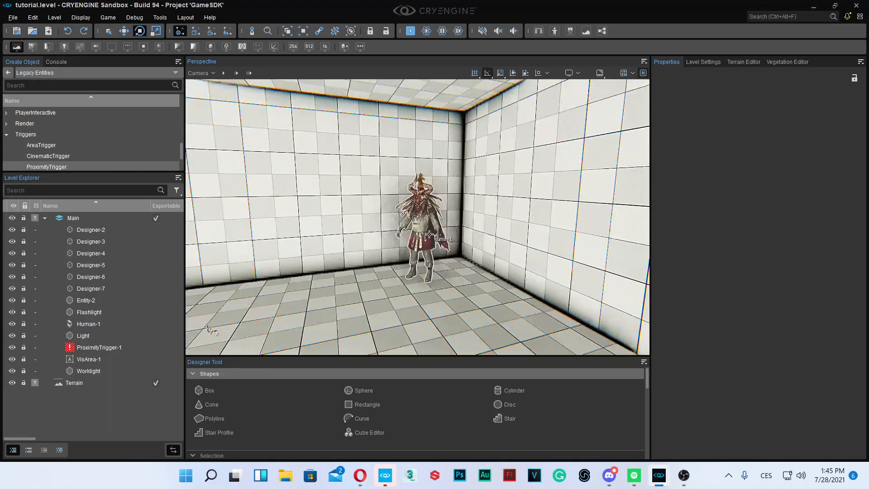
scroll(429, 234, up, 5)
click(430, 234)
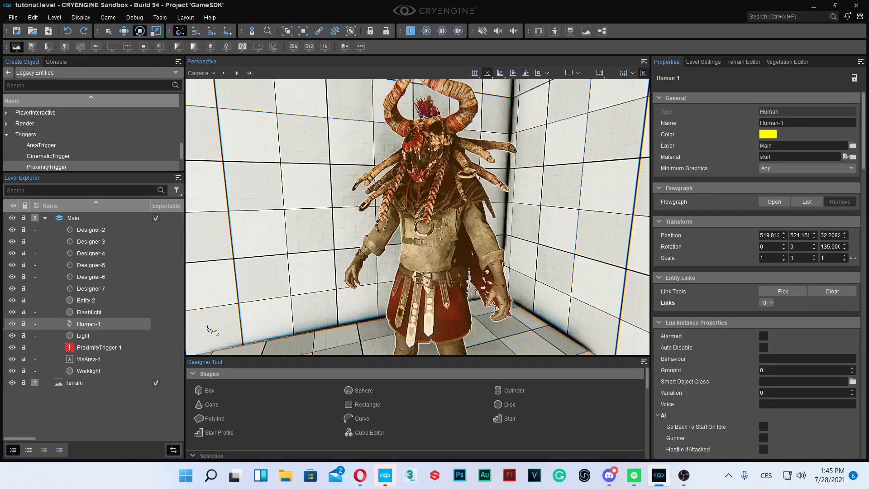
click(522, 168)
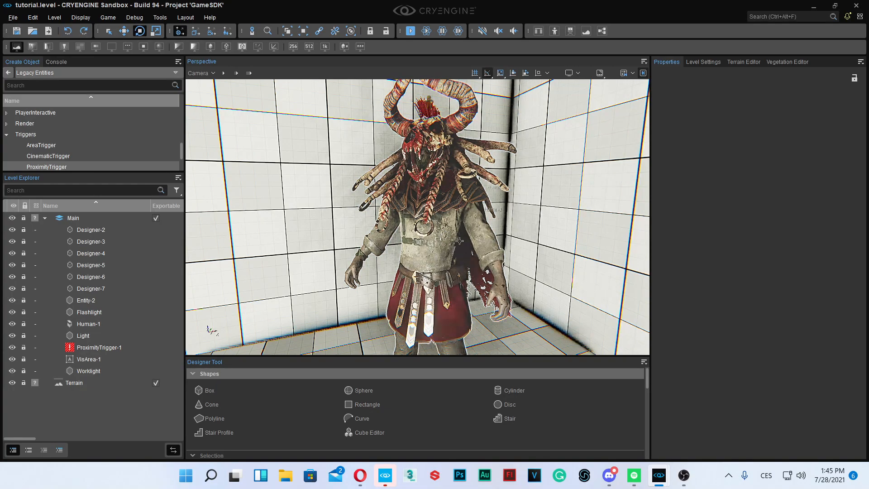
- Compare where the proximity trigger and the horned character stand at opposite ends of the room
key(s)
mouse_move(521, 168)
right_down()
mouse_move(539, 172)
mouse_move(344, 166)
mouse_move(515, 162)
right_up()
key(w)
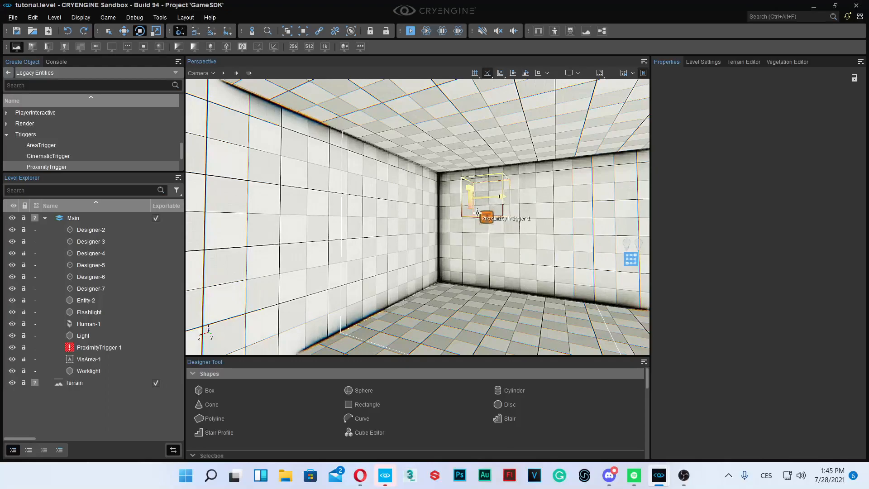
key(w)
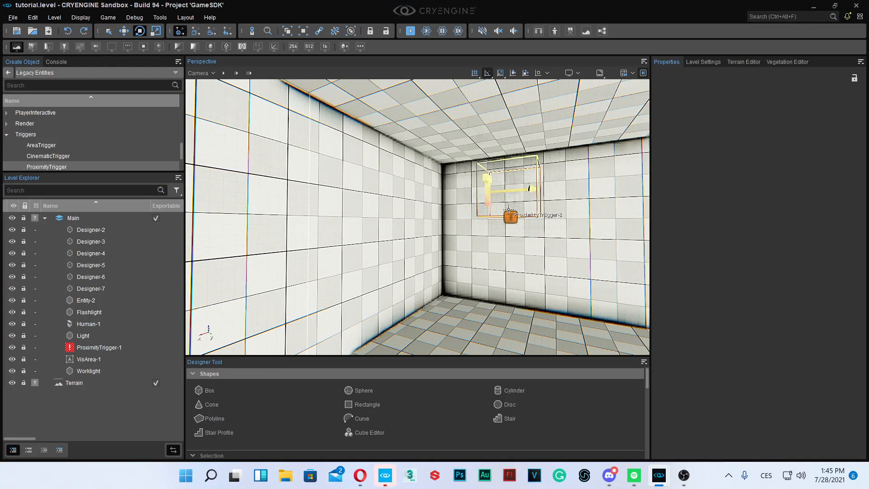
right_drag(508, 210, 555, 213)
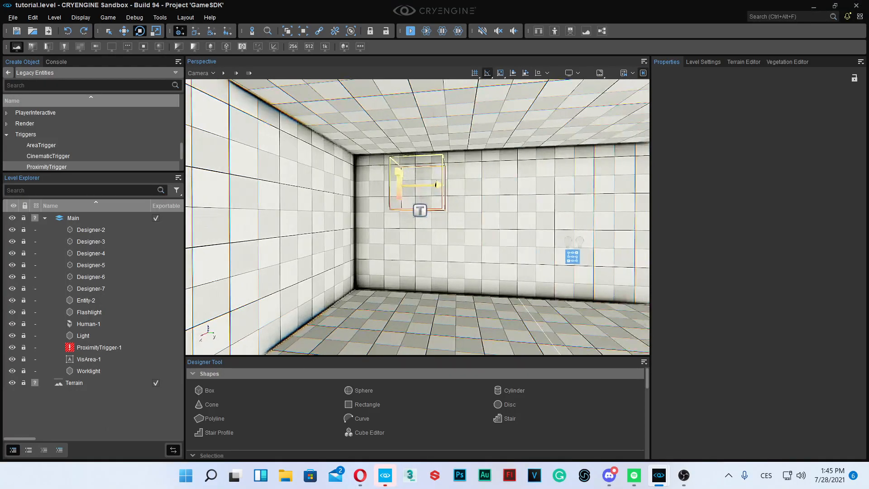
key(w)
key(s)
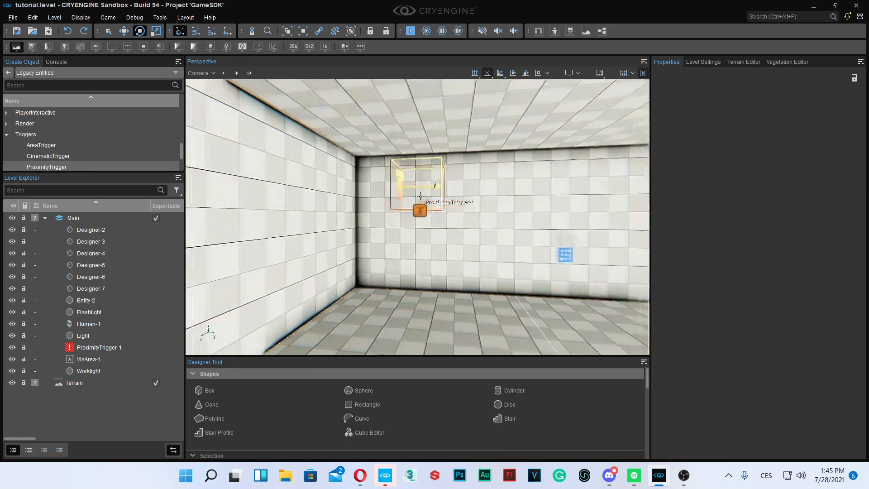
click(418, 219)
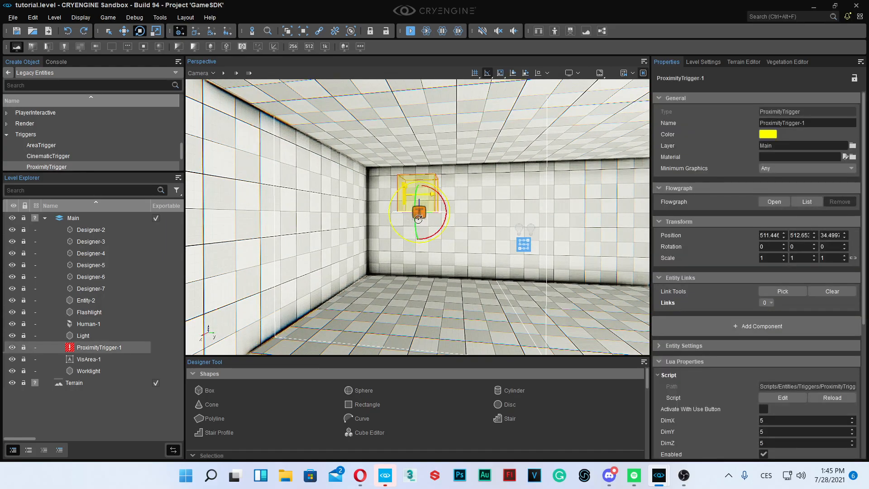
key(w)
click(417, 220)
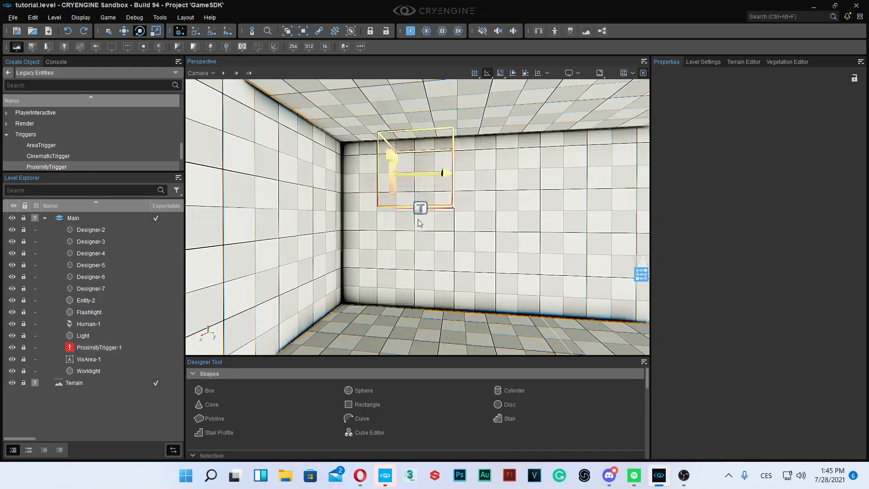
key(w)
right_drag(422, 204, 505, 198)
key(w)
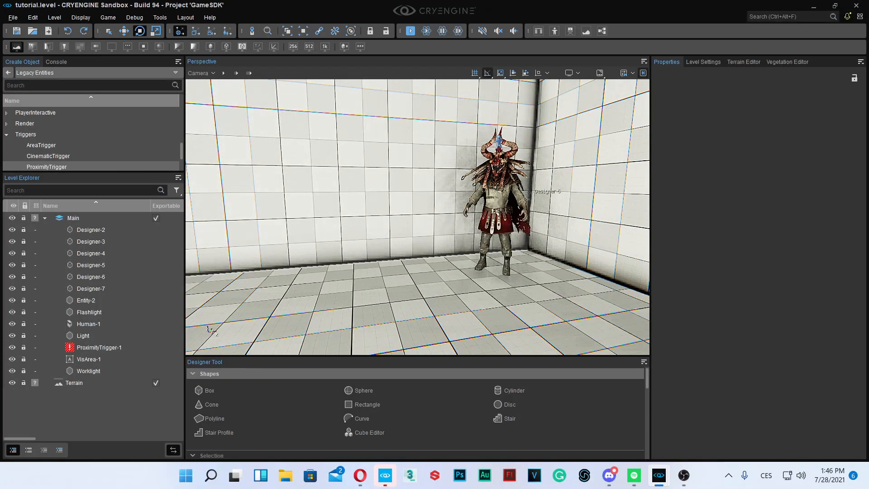
key(s)
right_drag(510, 216, 509, 216)
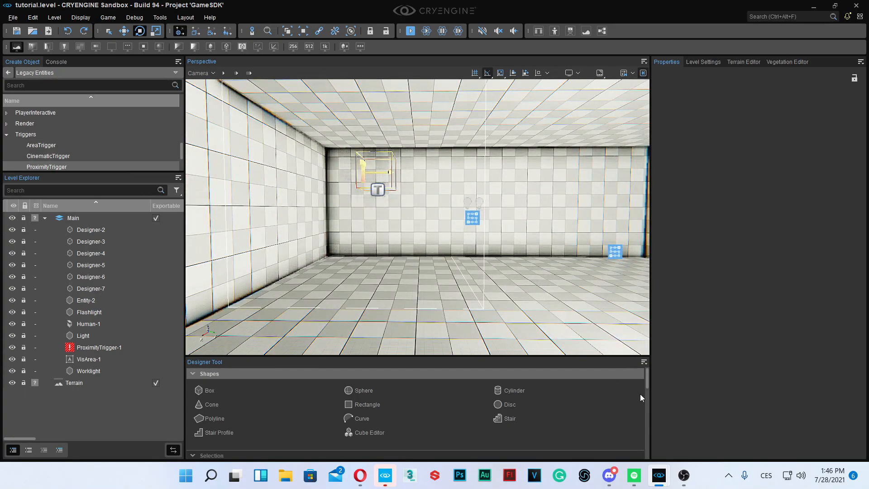
- Look over the Flashlight entity's flow graph and return to the level editor
mouse_move(659, 475)
click(710, 419)
scroll(503, 245, down, 2)
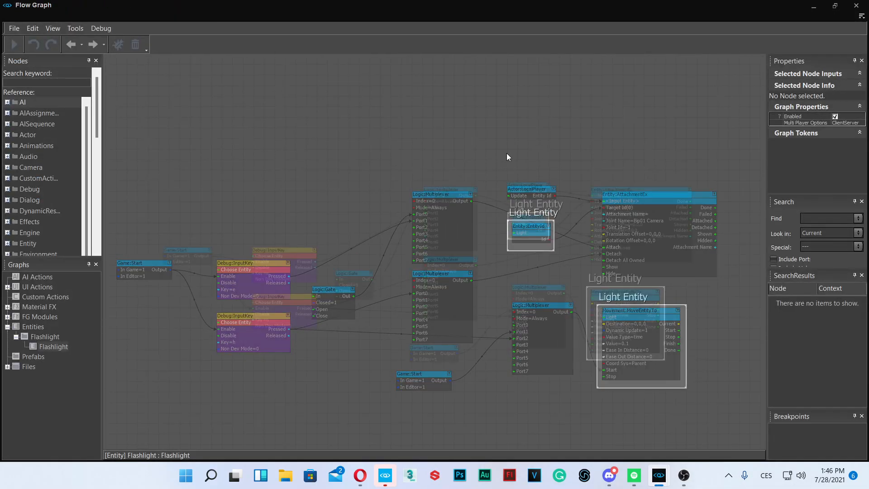
scroll(507, 153, down, 1)
click(823, 8)
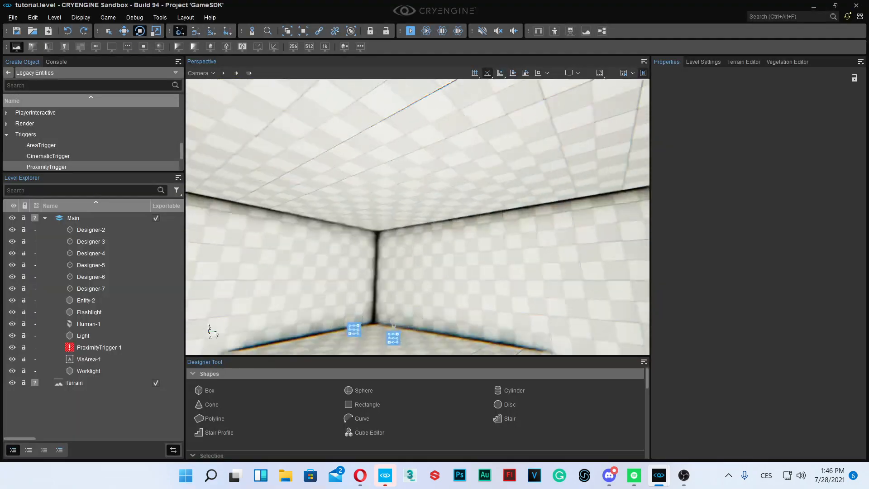
- Deactivate the point light of the Worklight entity in the middle of the room
right_drag(382, 240, 392, 240)
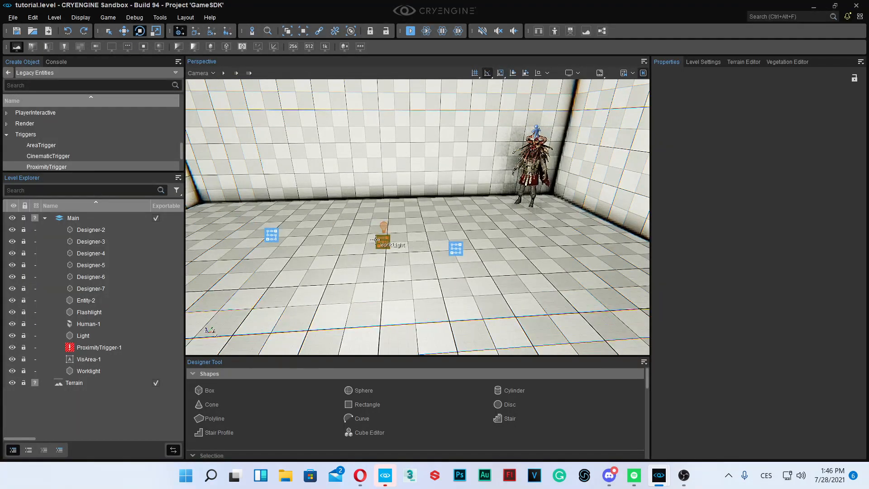
scroll(375, 239, up, 1)
click(369, 252)
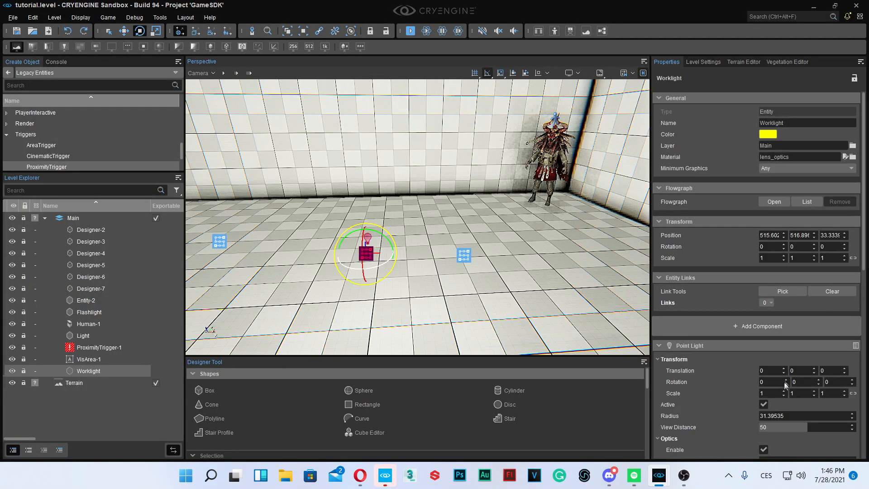
click(764, 402)
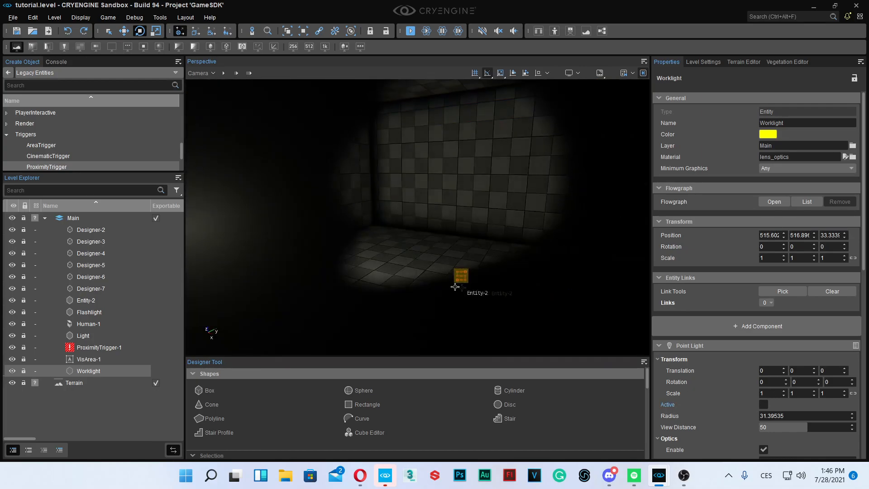
- Duplicate the projector light entity and move the copy along X to about 517.09, toward the horned character
click(461, 276)
right_drag(462, 278, 480, 285)
click(434, 281)
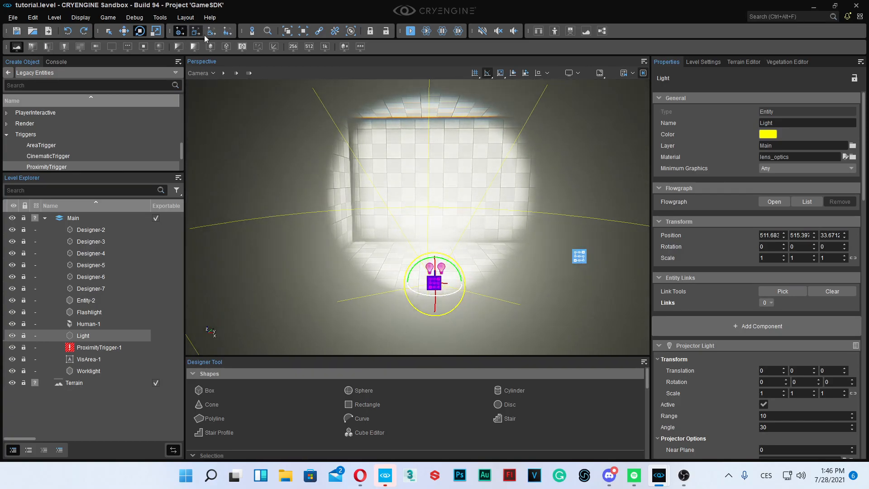
click(127, 32)
shift+drag(460, 283, 511, 305)
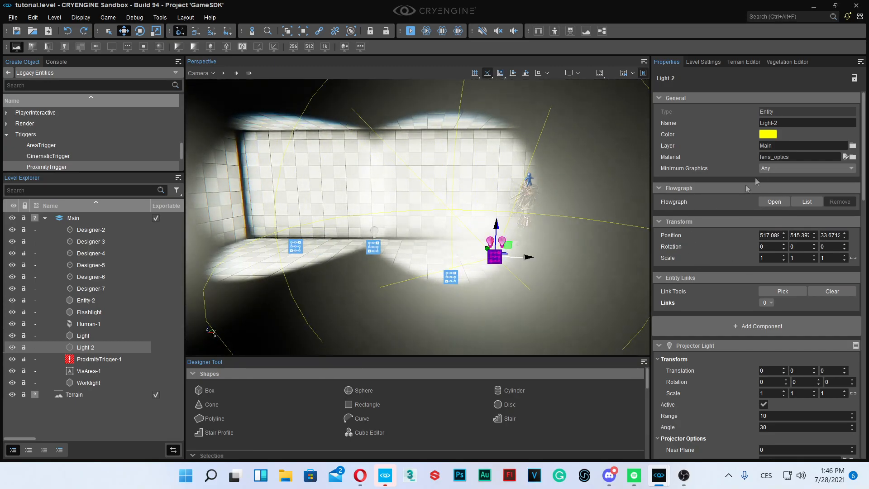
- Try different animation styles on the duplicated projector light, including 13, 16 and 17, and set Style to 8
scroll(764, 431, down, 5)
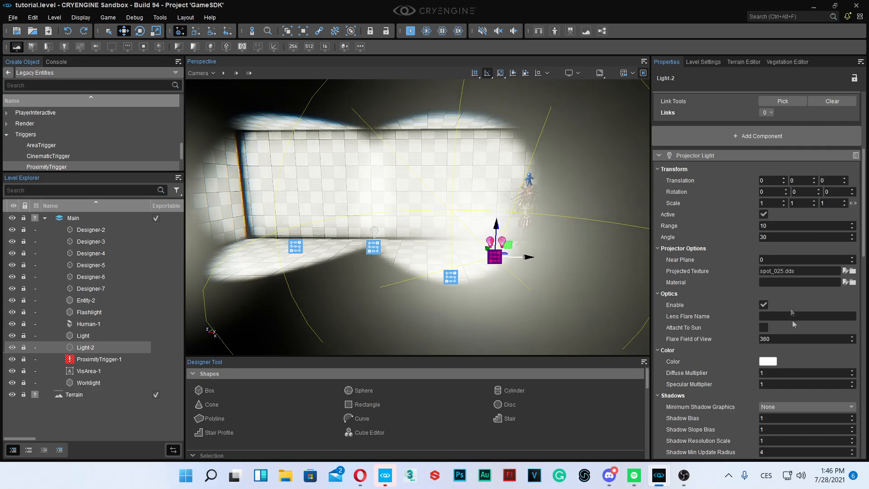
scroll(791, 312, down, 5)
click(853, 391)
click(852, 391)
click(853, 391)
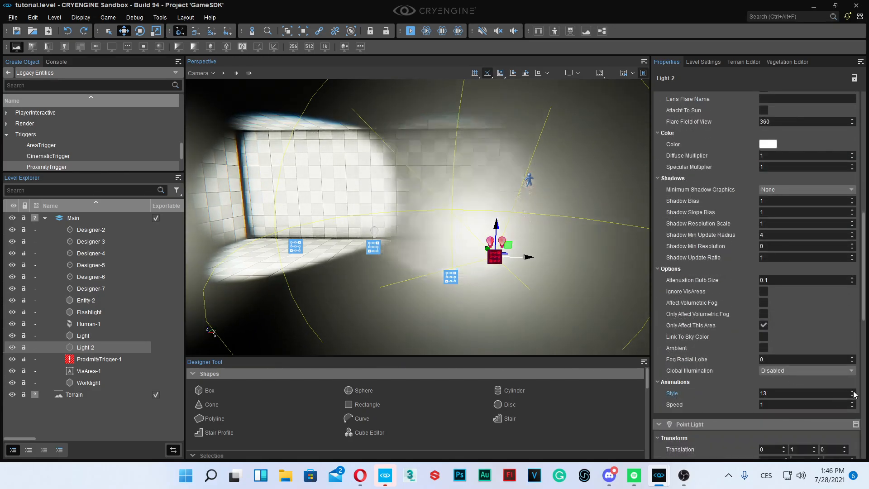
click(853, 392)
click(852, 392)
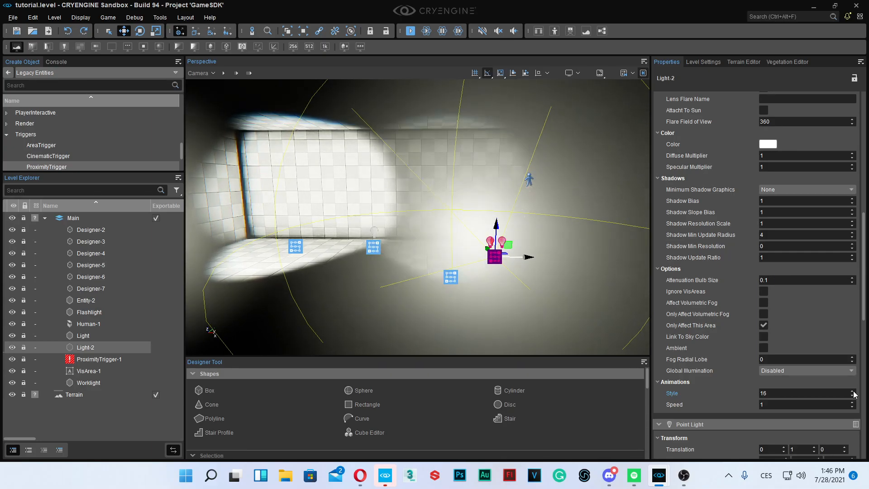
click(852, 391)
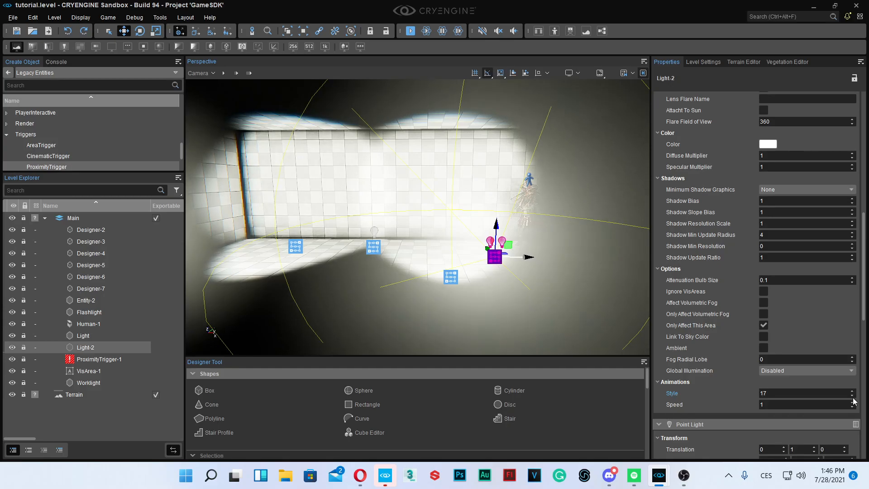
click(853, 396)
click(853, 397)
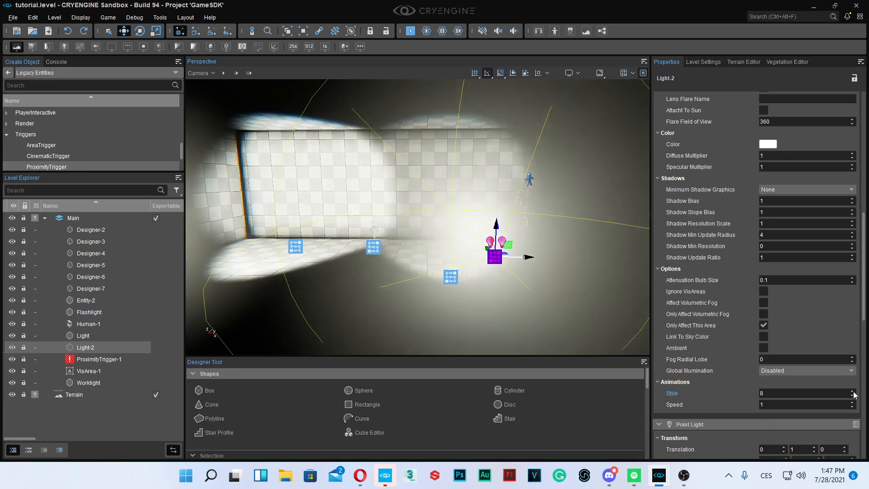
- Try animation styles such as 12 and 19 on the Light-2 projector light and set Style to 21
click(853, 392)
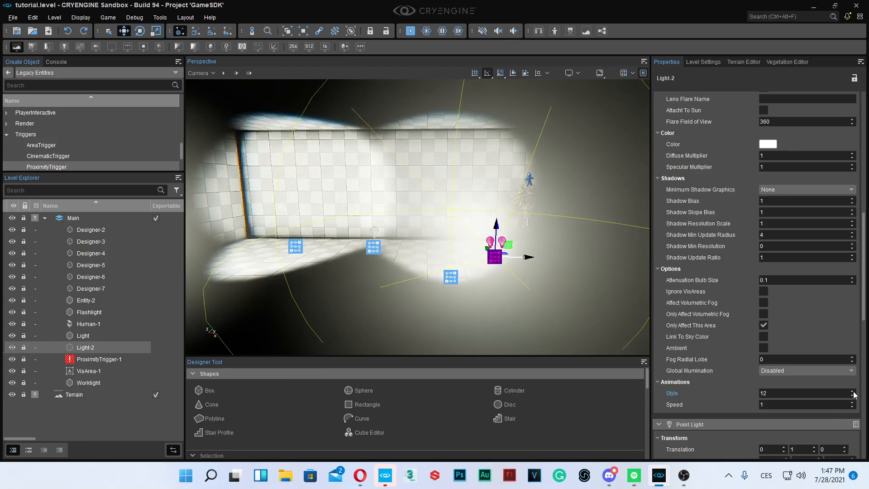
click(853, 392)
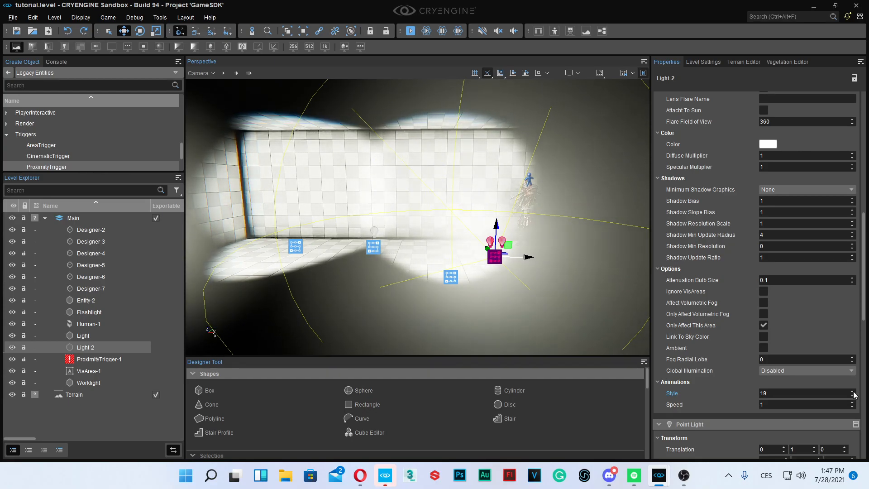
click(852, 392)
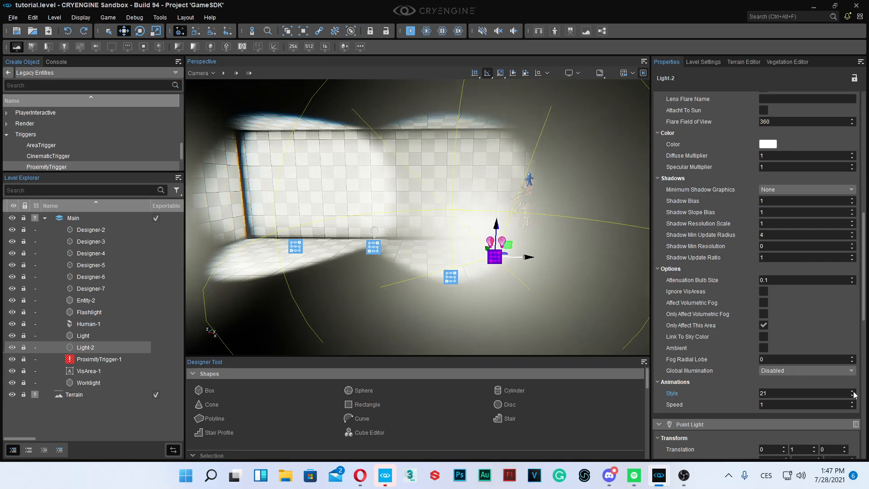
- Set the animation Style of Light-2's point light to 21 and deselect the entity
scroll(828, 398, down, 15)
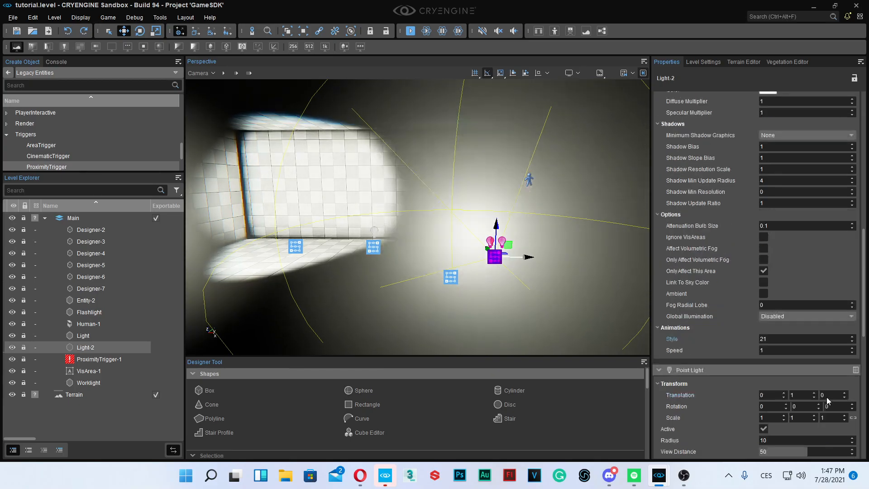
double_click(771, 374)
text(21)
key(Return)
right_drag(507, 290, 482, 269)
click(482, 269)
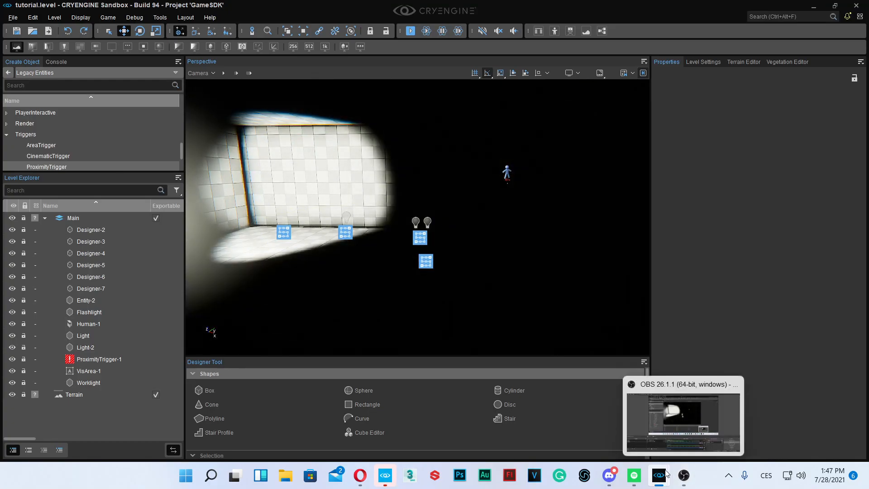
- Examine the Flashlight entity's flow graph, including the attachment, multiplexer and key input nodes
mouse_move(659, 476)
click(789, 438)
scroll(531, 193, down, 4)
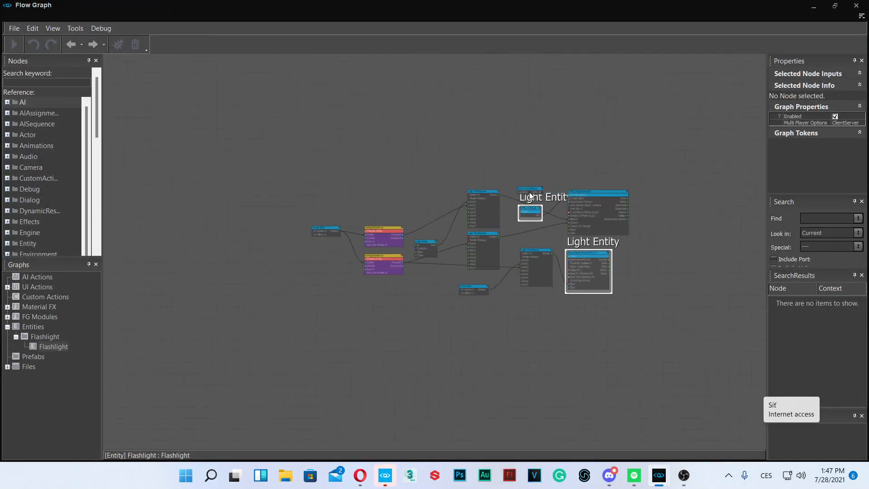
scroll(540, 245, up, 11)
scroll(412, 226, down, 4)
right_drag(192, 276, 299, 297)
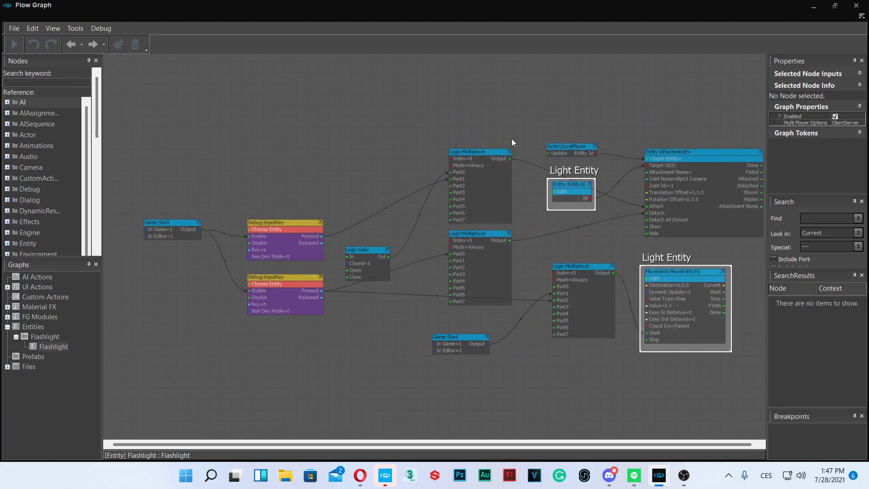
scroll(518, 100, down, 5)
drag(516, 88, 677, 222)
scroll(634, 111, up, 6)
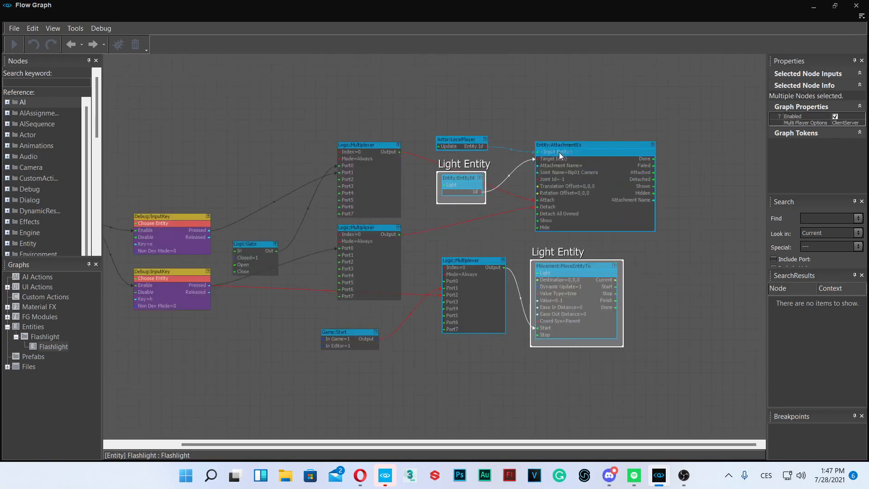
click(528, 79)
right_drag(426, 232, 725, 137)
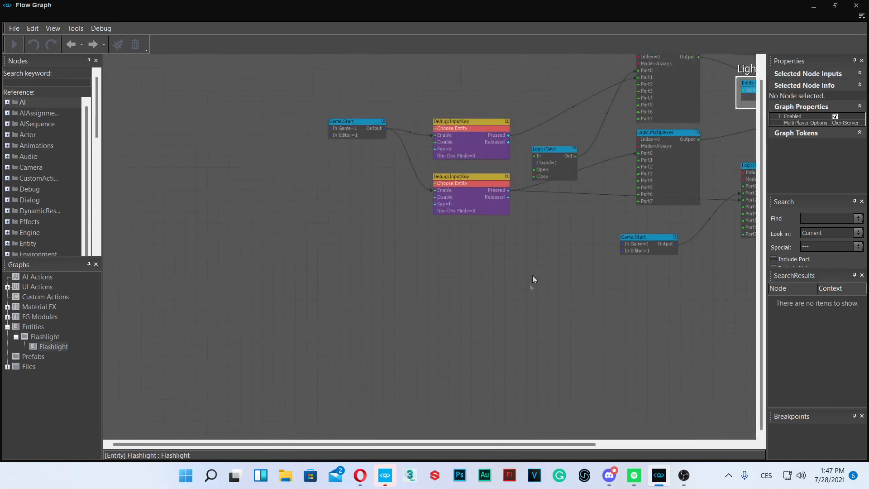
right_drag(529, 292, 337, 219)
mouse_move(661, 473)
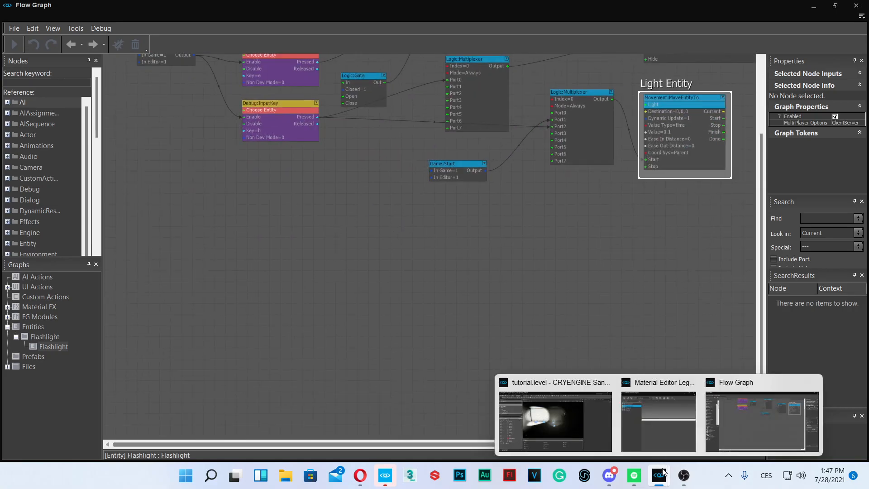
mouse_move(507, 424)
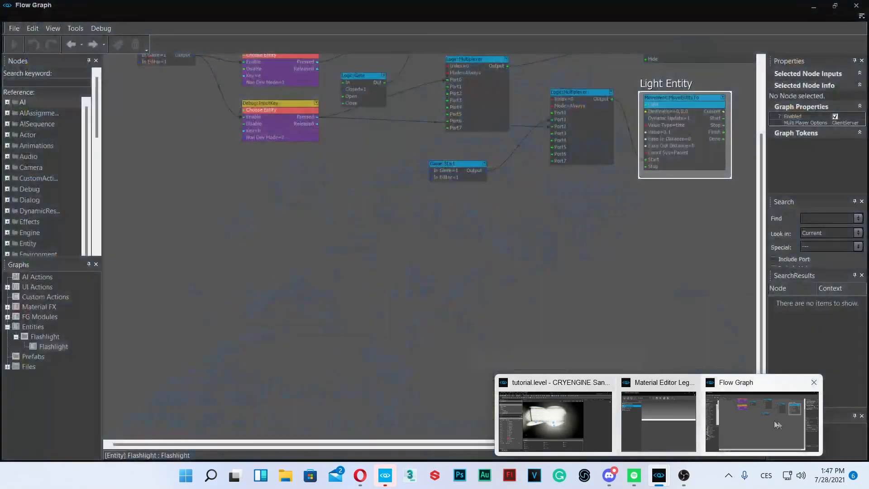
click(774, 420)
right_drag(621, 193, 538, 345)
- Duplicate the Entity:AttachmentEx node with its links into the empty area below the existing graph
click(618, 168)
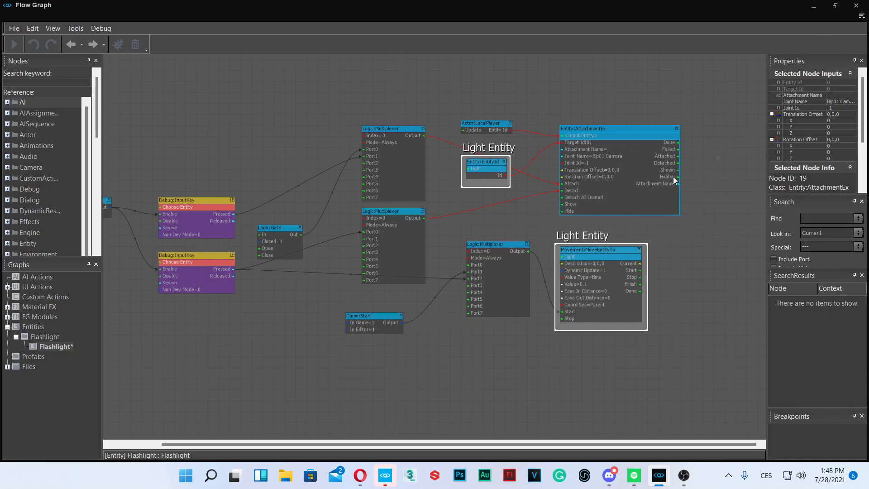
scroll(576, 185, down, 5)
scroll(588, 181, up, 4)
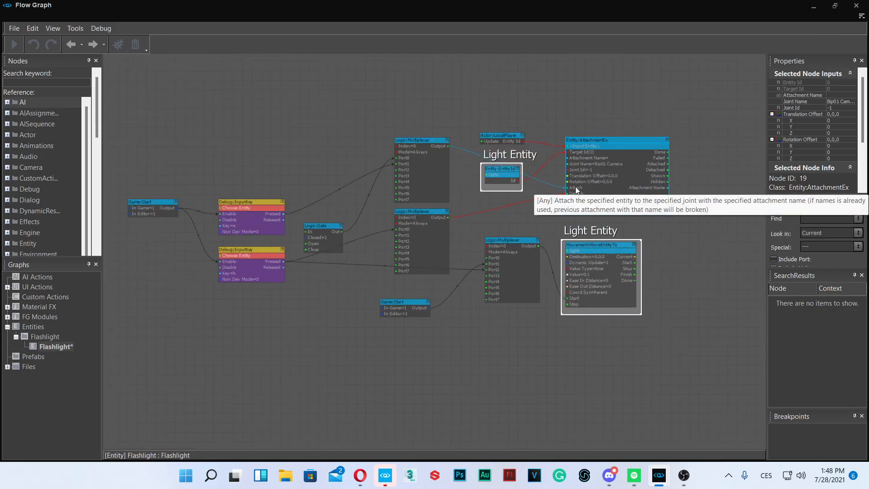
scroll(598, 157, up, 3)
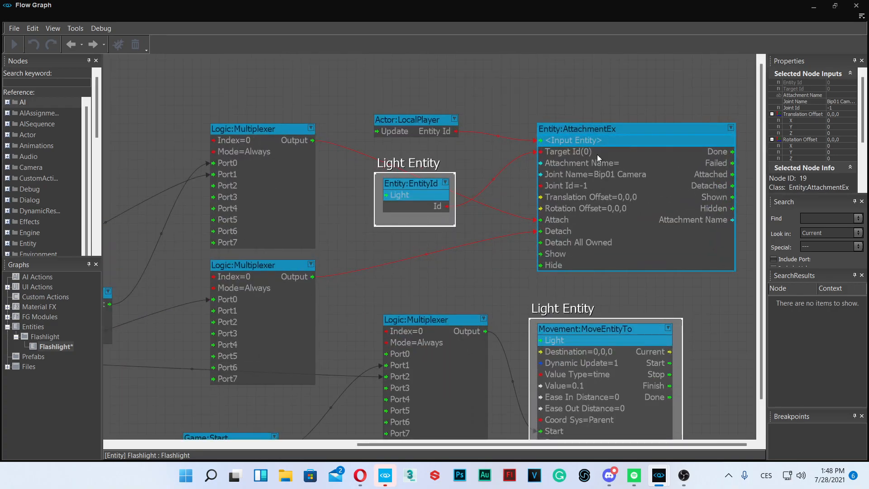
scroll(631, 162, down, 5)
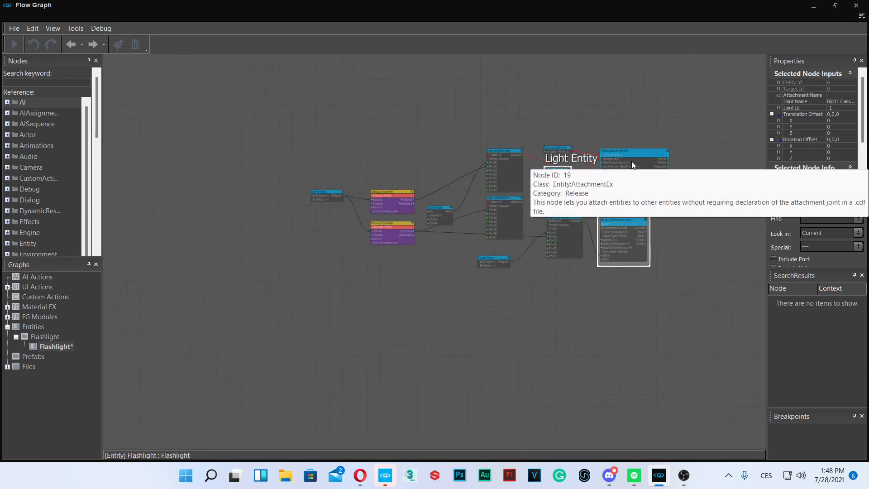
scroll(293, 308, up, 3)
middle_drag(293, 308, 389, 172)
scroll(350, 230, up, 3)
key(ctrl+shift+v)
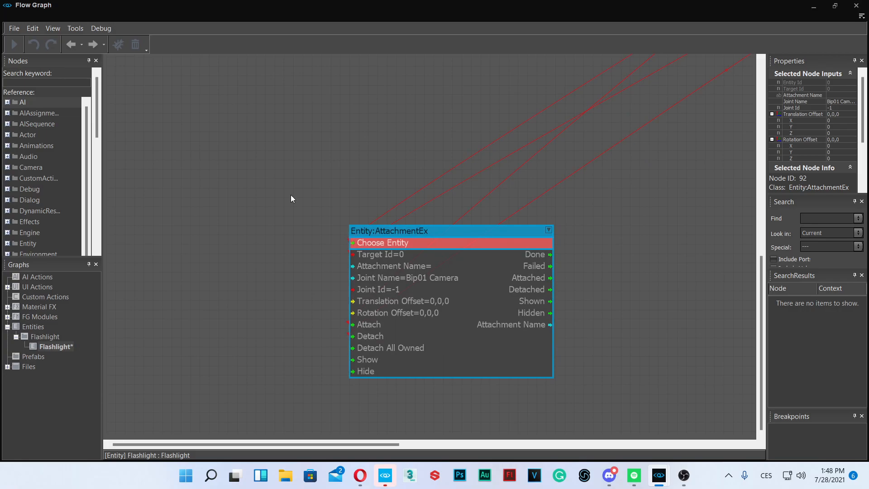
- Disconnect all inherited links from the copied Entity:AttachmentEx node
click(291, 196)
scroll(300, 244, up, 3)
drag(372, 358, 366, 363)
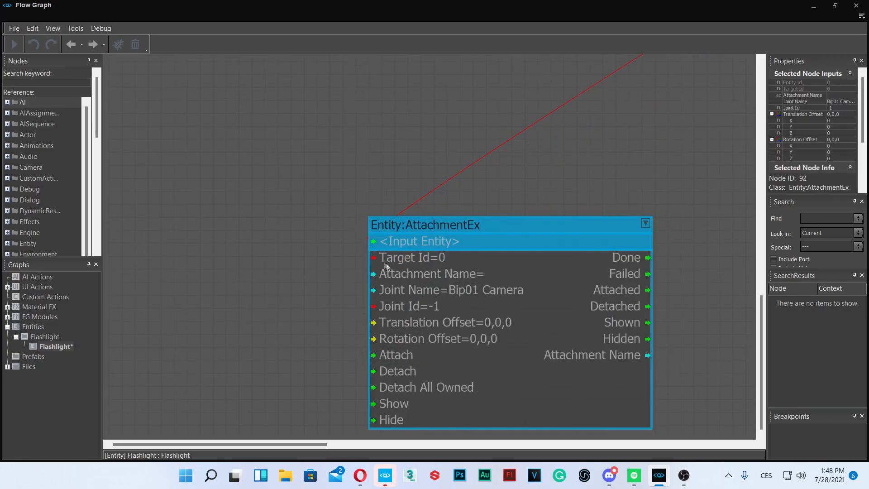
drag(377, 243, 349, 250)
click(315, 257)
scroll(315, 257, down, 2)
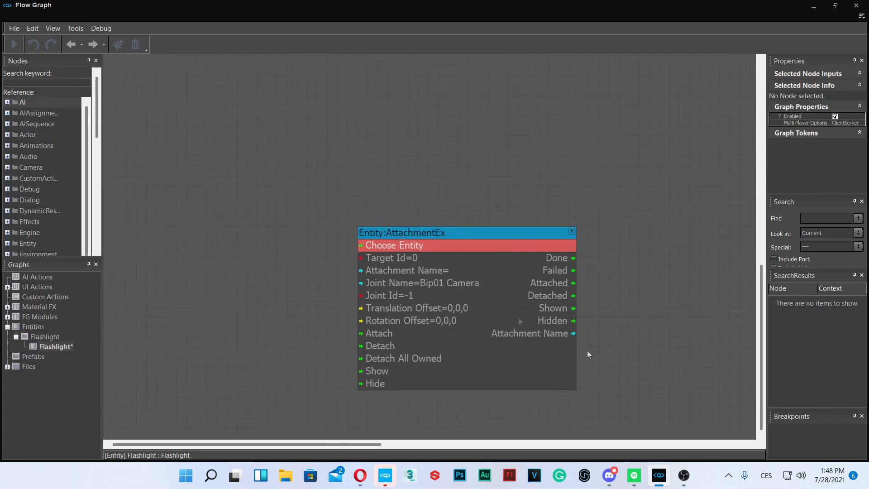
- Add an Entity:EntityId node beside the entity input of the copied AttachmentEx node
scroll(584, 306, down, 9)
middle_drag(476, 298, 218, 357)
scroll(500, 256, up, 8)
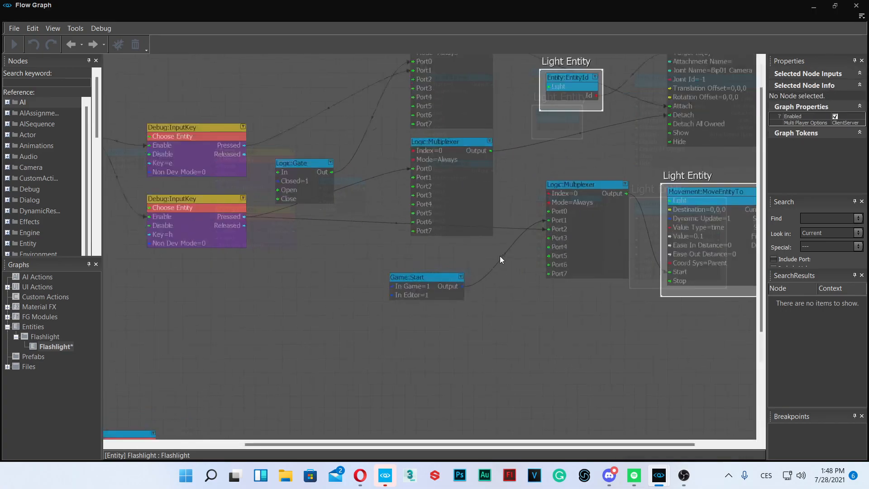
middle_drag(154, 384, 506, 249)
scroll(506, 249, up, 3)
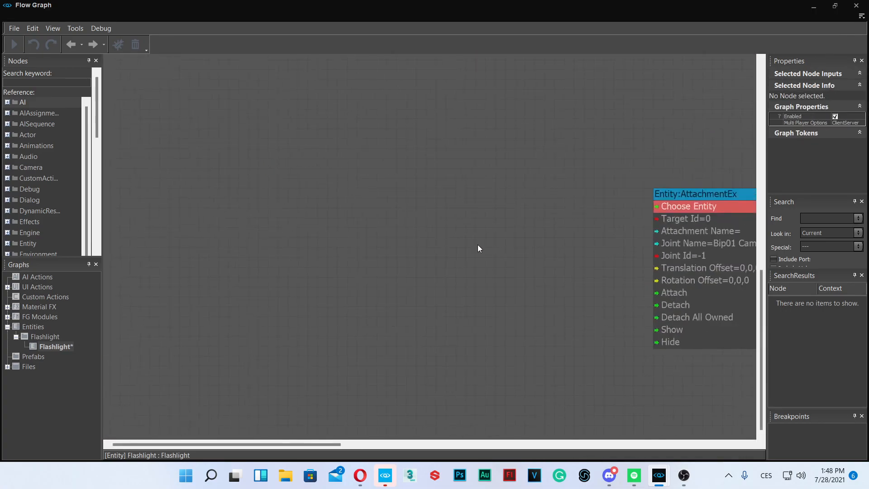
text(qentity)
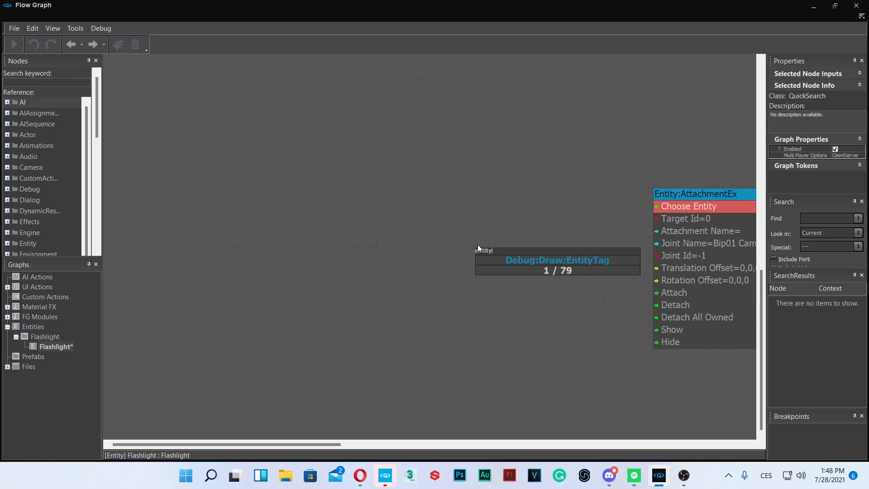
text(id)
key(Return)
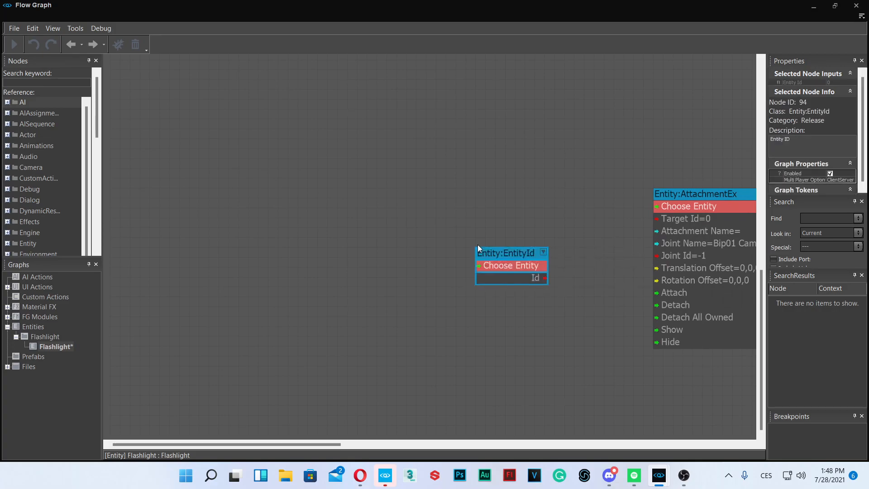
- Select Human-1 in the level editor and assign it to the new Entity:EntityId node in the flow graph
mouse_move(659, 476)
click(594, 422)
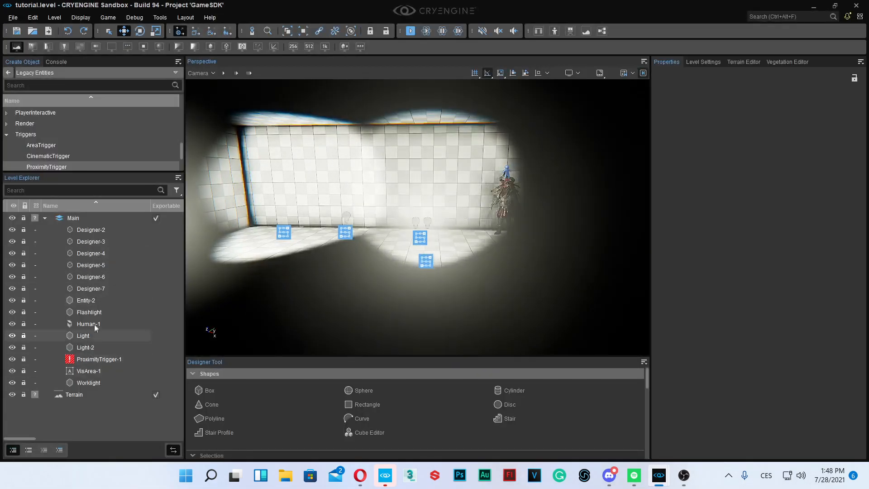
click(94, 324)
mouse_move(659, 475)
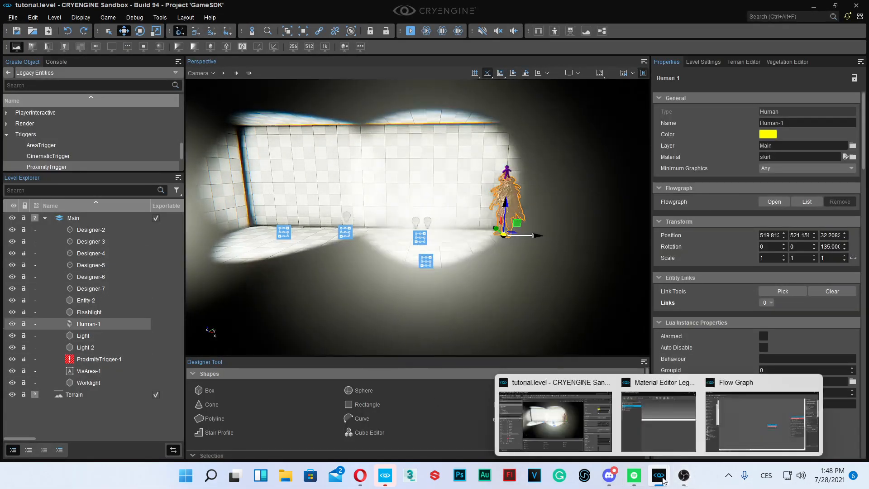
click(765, 433)
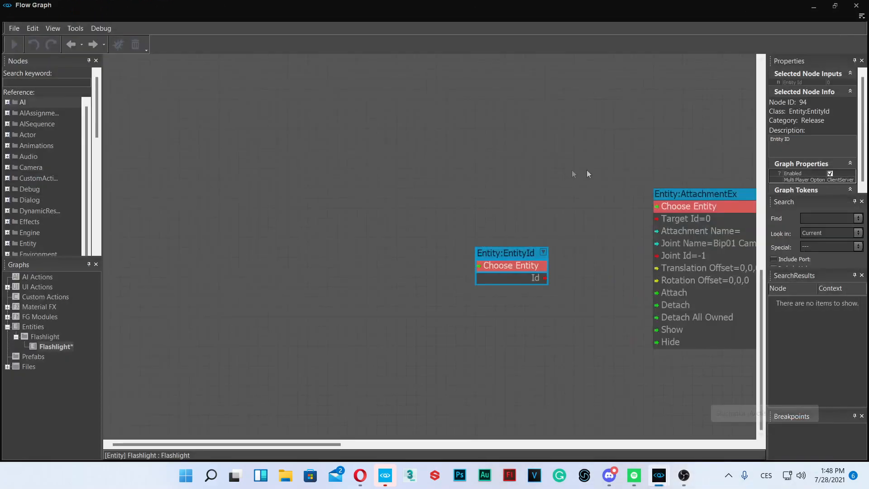
right_click(676, 194)
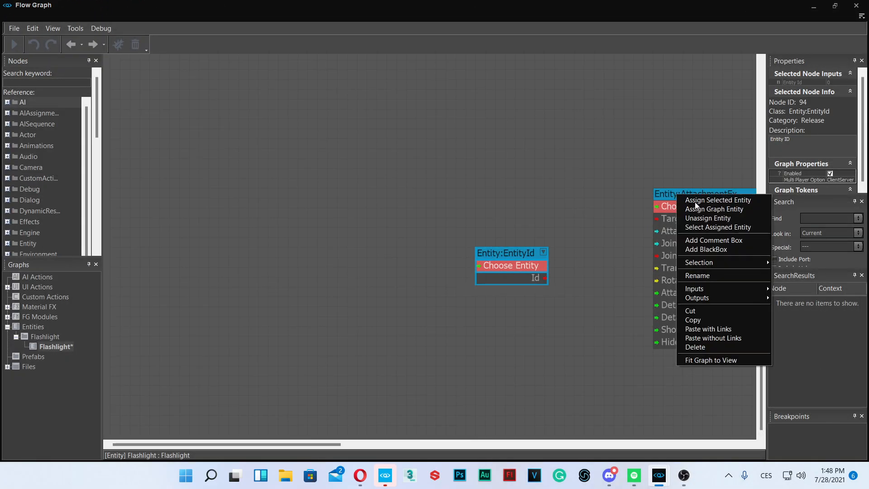
right_click(493, 260)
click(531, 267)
- Link the Human-1 node's Id output to the copied AttachmentEx node's entity input and move the Human-1 node slightly up
drag(547, 277, 704, 207)
drag(512, 253, 510, 216)
click(446, 294)
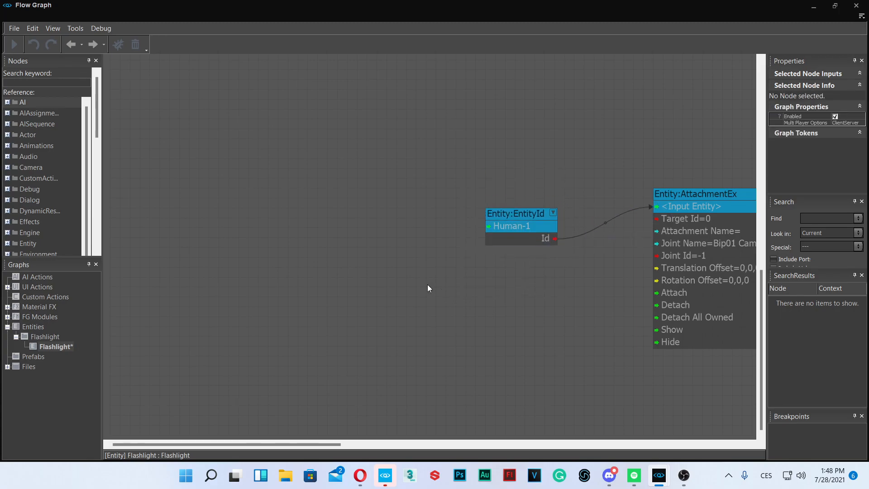
- Add a second Entity:EntityId node below the Human-1 node
text(q)
text(entity)
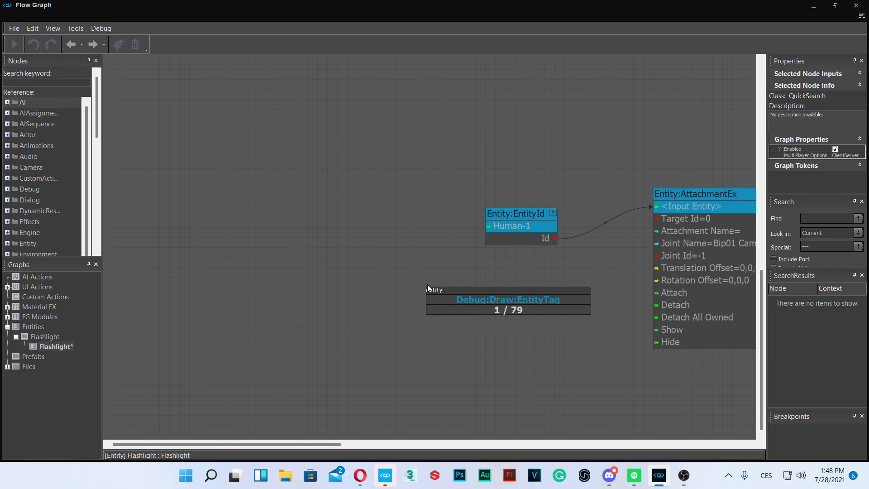
text(id)
key(Return)
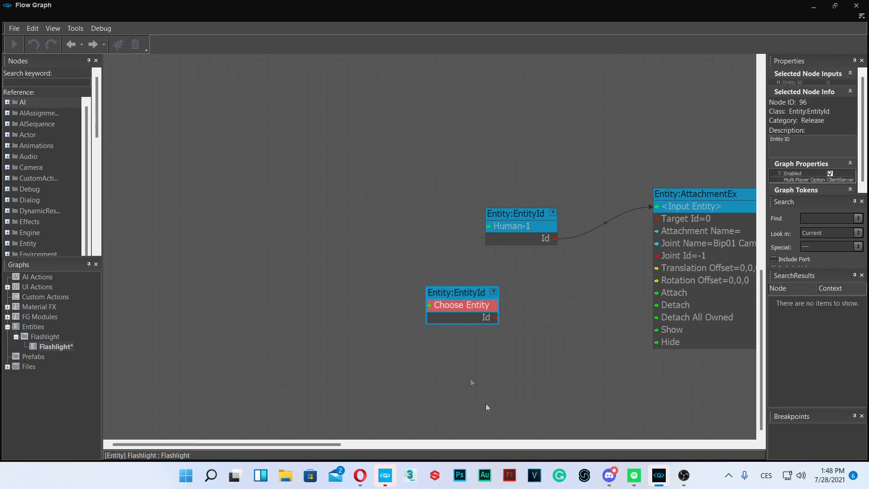
- Select ProximityTrigger-1 in the level editor and assign it to the second Entity:EntityId node in the flow graph
mouse_move(659, 476)
click(550, 428)
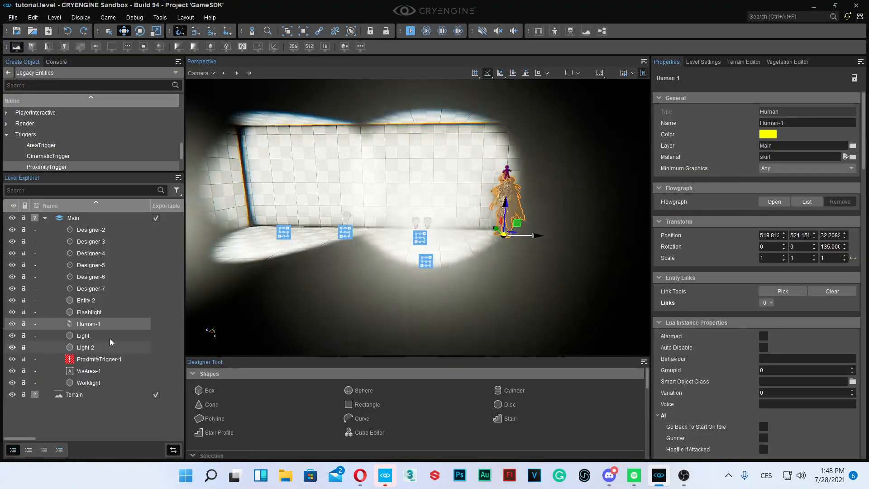
click(119, 346)
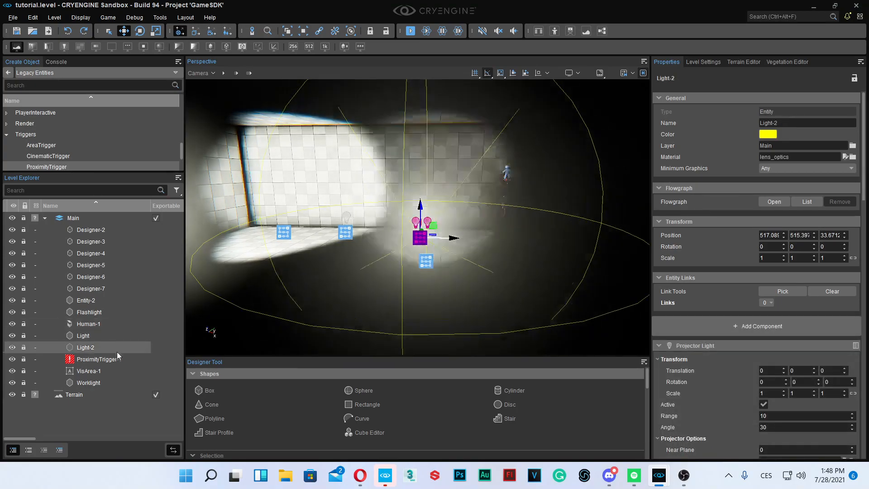
click(118, 359)
mouse_move(659, 476)
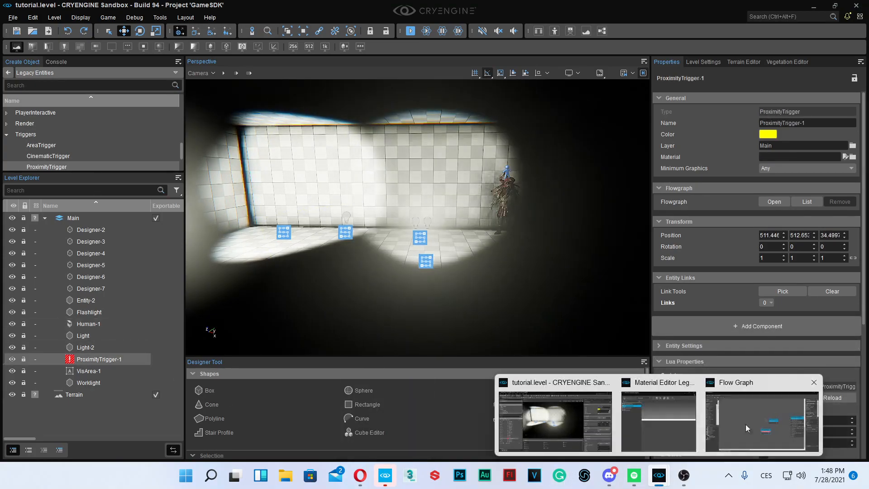
click(765, 408)
right_click(463, 293)
click(467, 297)
- Align the ProximityTrigger-1 node under the Human-1 node and link its Id output to the AttachmentEx copy's Target Id
drag(464, 295, 521, 274)
drag(570, 298, 657, 218)
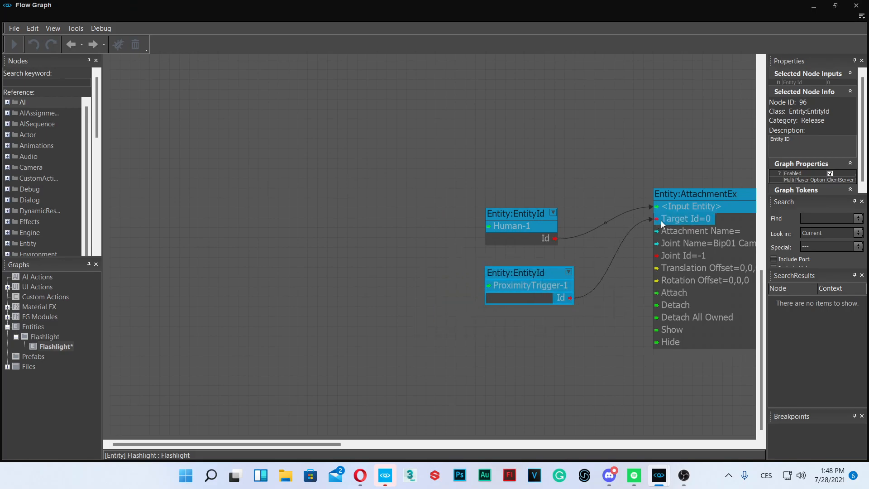
click(613, 294)
- Add a Game:Start node below the two Entity:EntityId nodes
right_drag(614, 297, 398, 305)
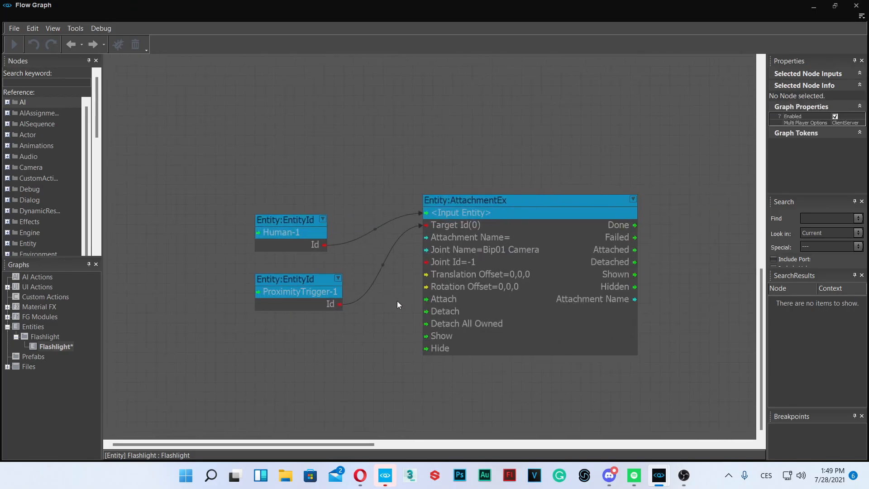
right_click(224, 334)
click(265, 382)
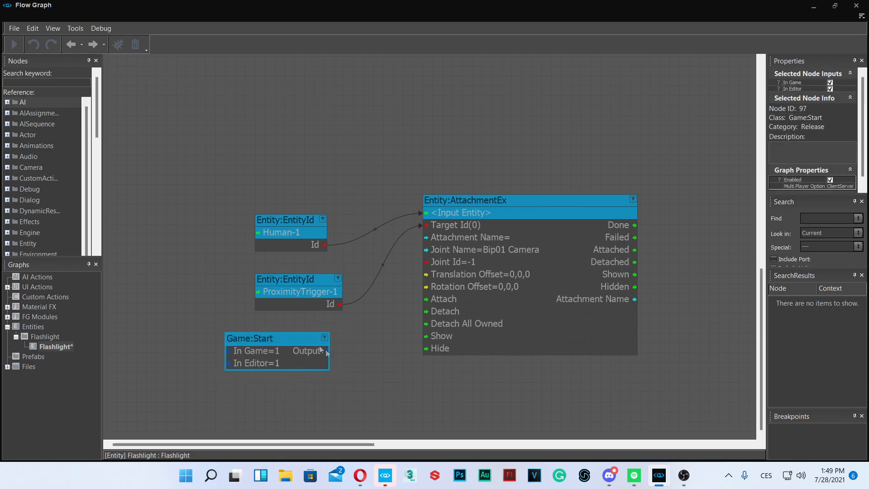
- Link the Output of the Game:Start node below ProximityTrigger-1 to the Attach input of the Entity:AttachmentEx copy
drag(310, 338, 428, 301)
click(406, 334)
scroll(407, 335, down, 4)
scroll(404, 334, up, 4)
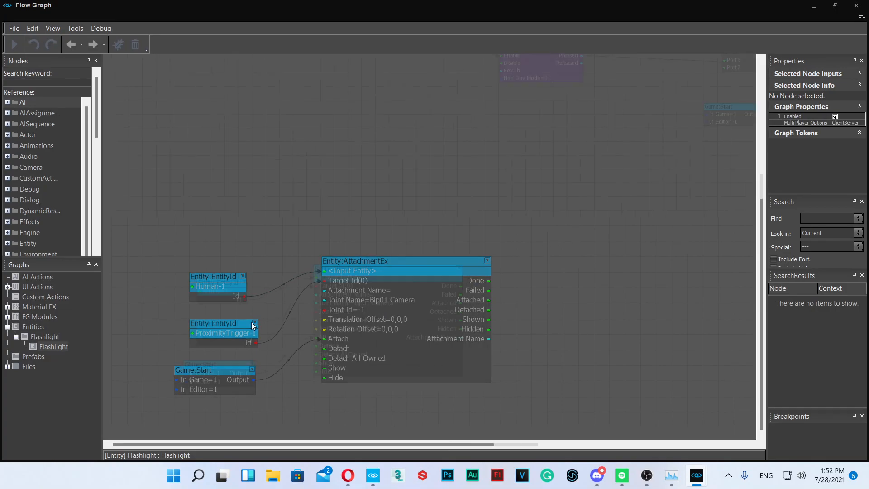
- Select ProximityTrigger-1 in the level editor and add it as an entity node in free space below the Game:Start node feeding the Logic:Multiplexer
scroll(252, 325, down, 4)
scroll(225, 311, up, 3)
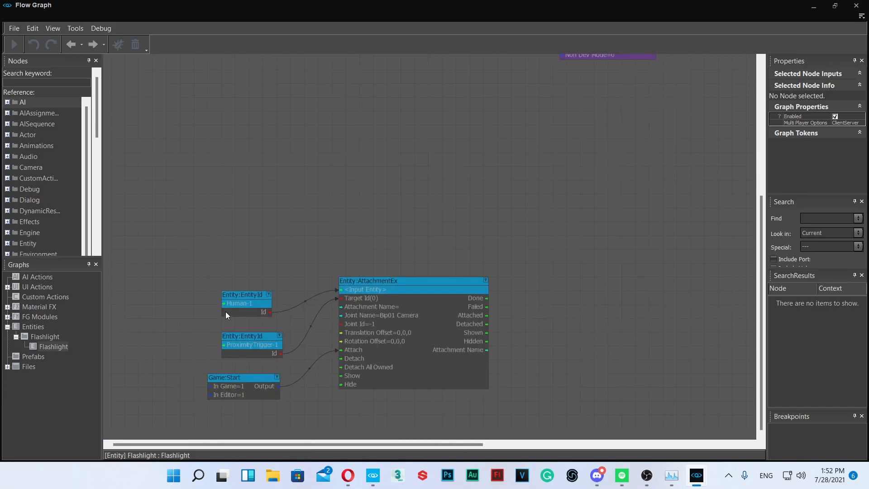
right_drag(620, 221, 134, 277)
right_drag(513, 195, 463, 260)
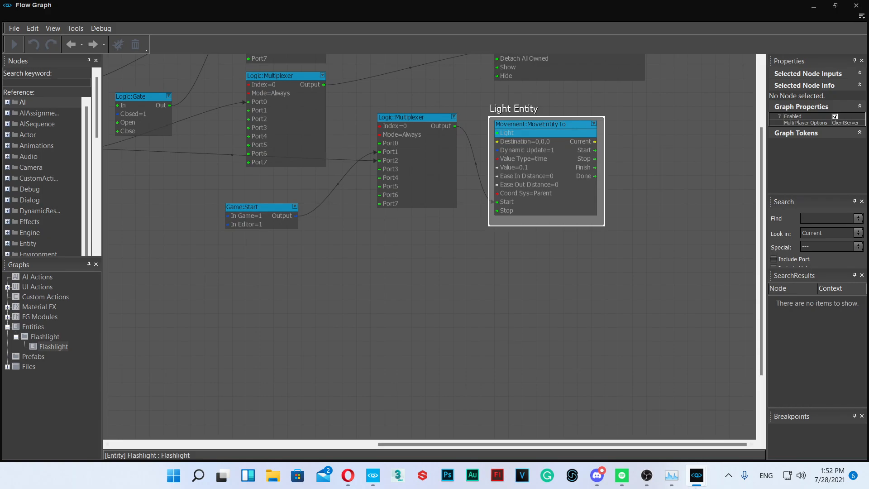
mouse_move(696, 476)
click(810, 416)
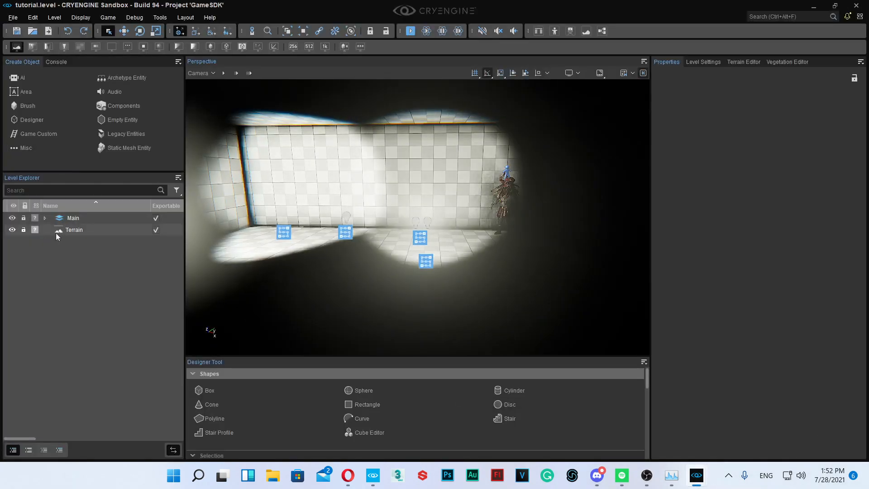
click(45, 217)
click(102, 362)
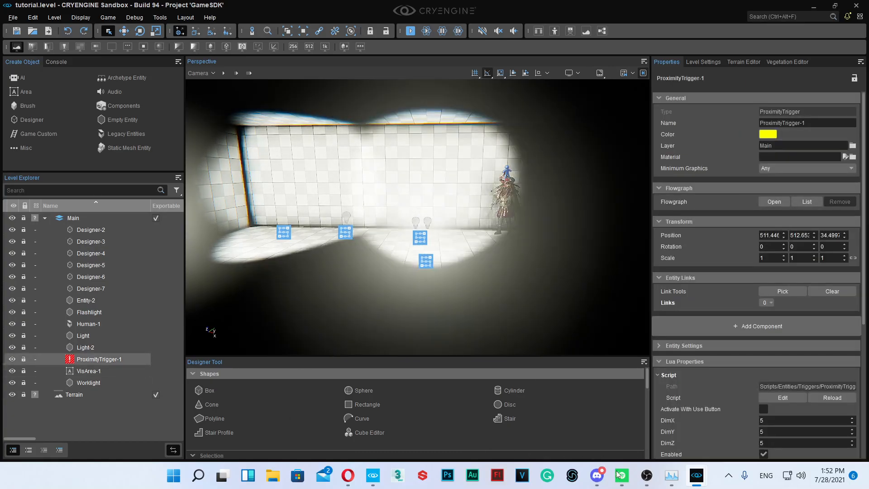
mouse_move(697, 475)
click(677, 421)
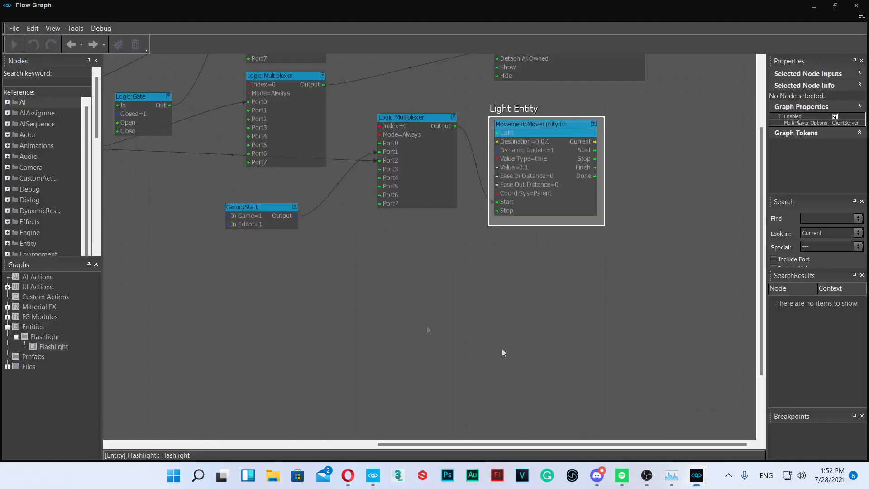
right_click(158, 284)
click(199, 299)
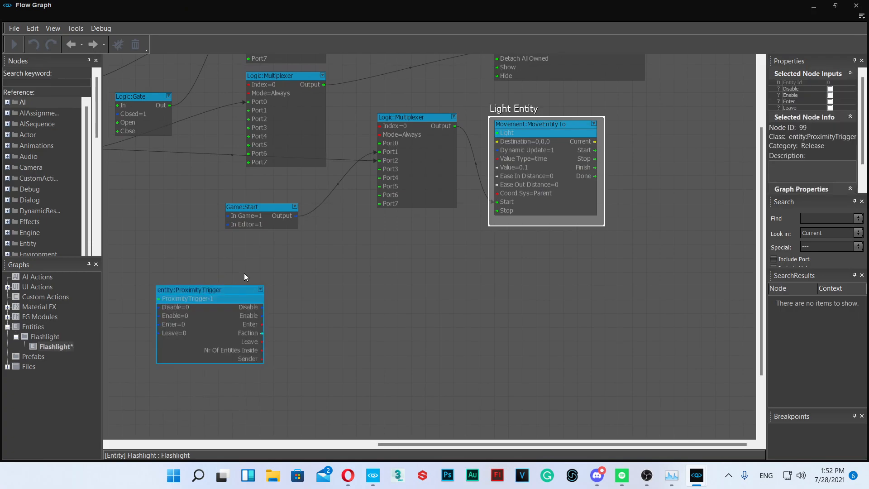
click(317, 285)
- Duplicate the Light's Movement:MoveEntityTo node and place the copy below the original, outside the Light Entity comment box
scroll(519, 159, down, 3)
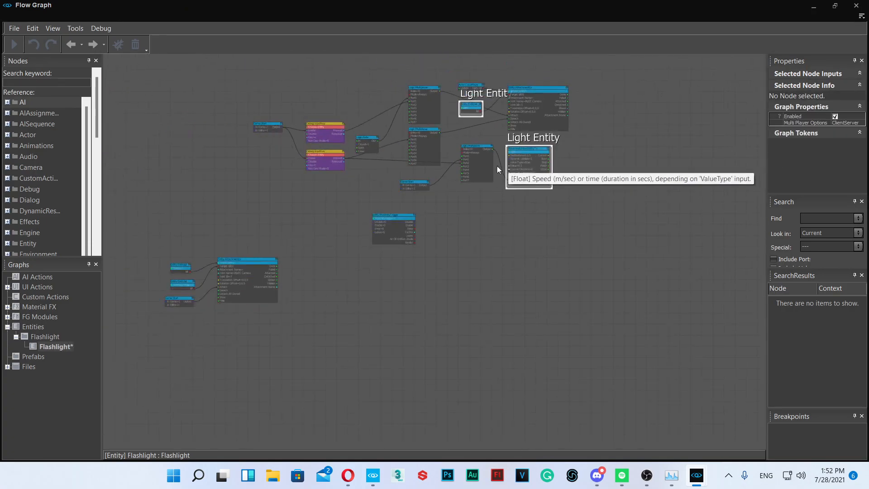
scroll(507, 175, up, 2)
click(566, 169)
key(ctrl+c)
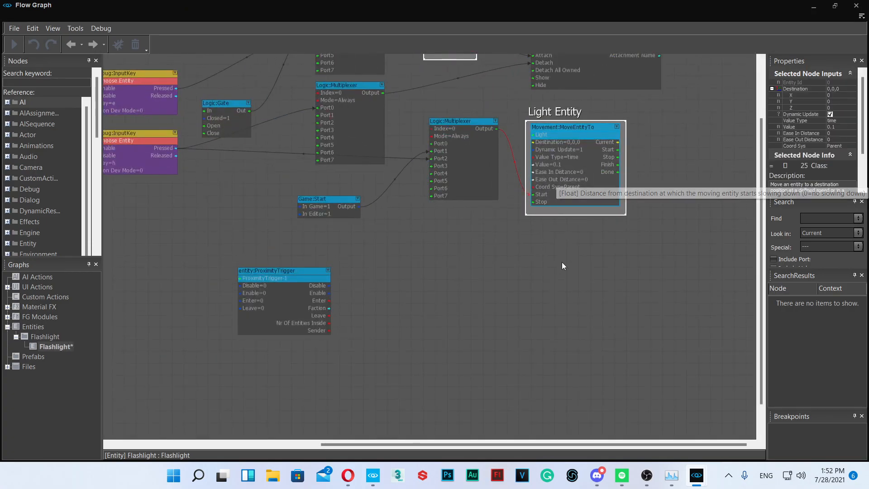
key(ctrl+v)
drag(587, 268, 564, 264)
- Duplicate the Logic:Multiplexer node that feeds Movement:MoveEntityTo and place the copy below it, beside the copied MoveEntityTo node
click(462, 160)
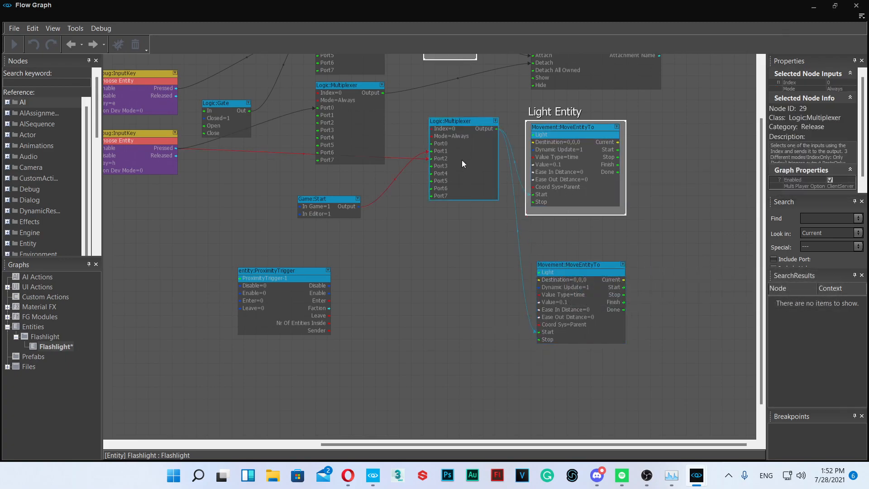
key(ctrl+c)
key(ctrl+v)
drag(455, 265, 467, 260)
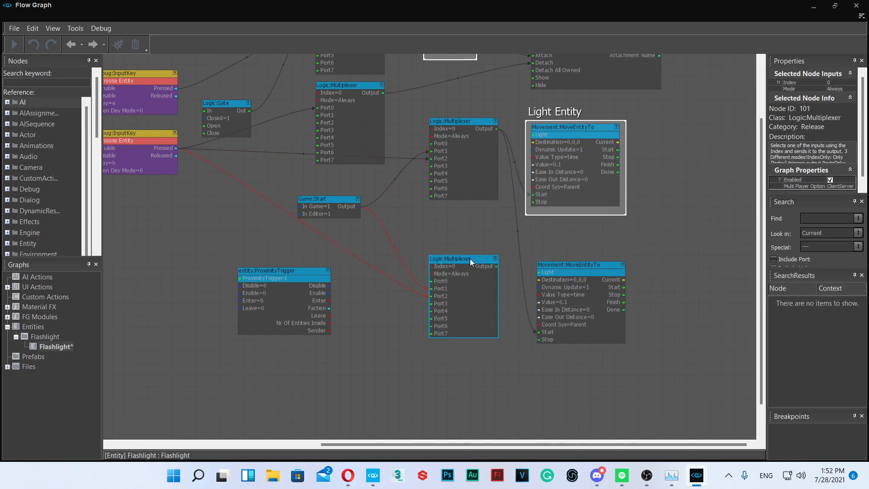
- Link the Game:Start Output to Port0 of the copied Logic:Multiplexer, and the multiplexer's Output to the copied MoveEntityTo's Start
scroll(431, 309, up, 3)
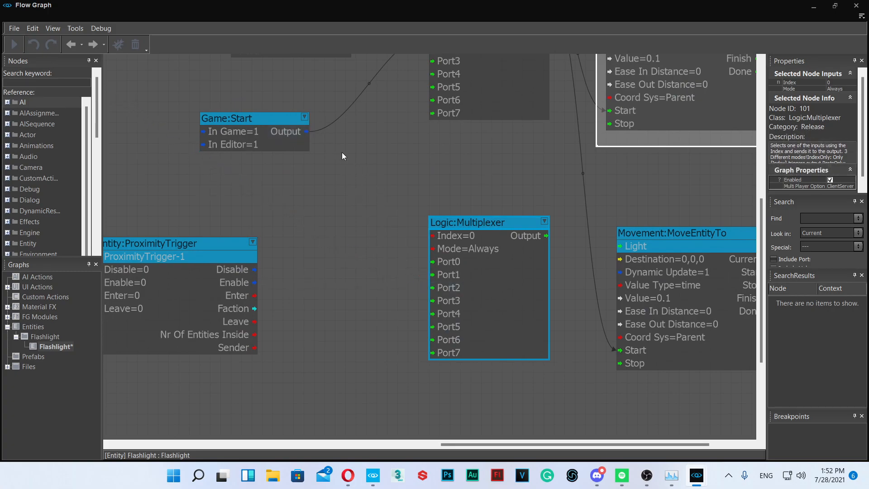
drag(303, 132, 443, 262)
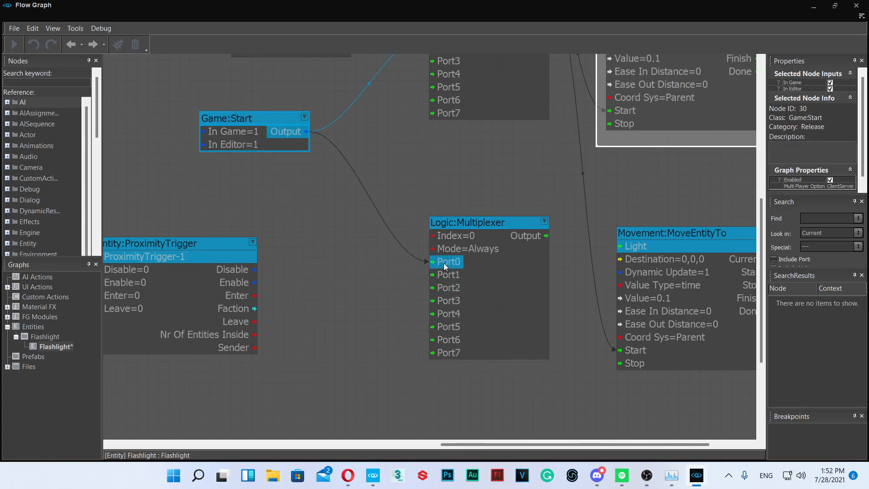
drag(546, 235, 620, 352)
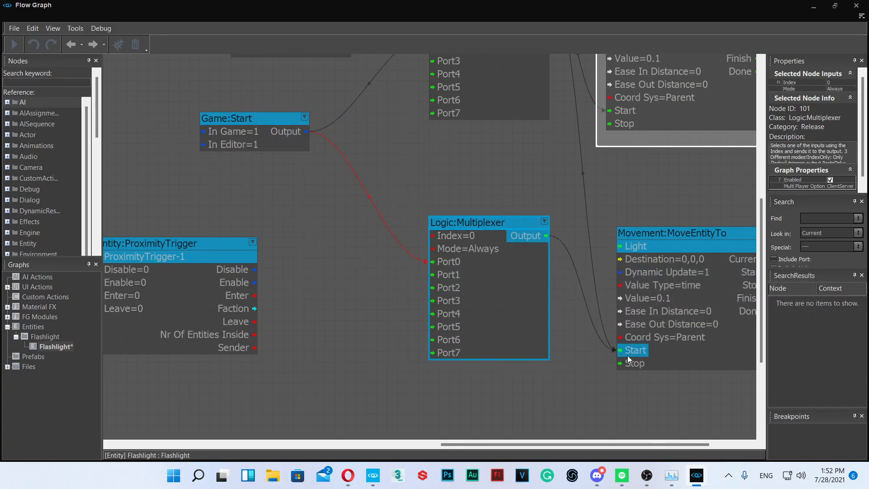
click(553, 384)
- Select Light-2 in the level editor and assign it to the copied Movement:MoveEntityTo node in the flow graph
mouse_move(696, 475)
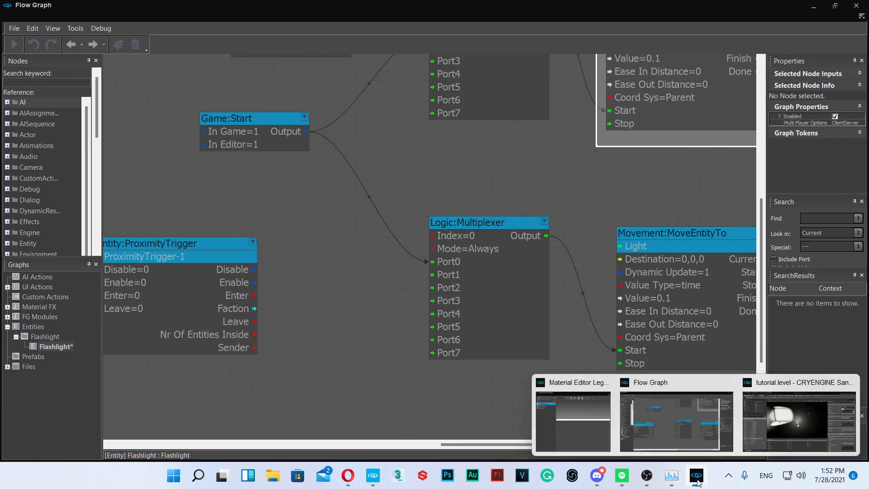
click(786, 421)
mouse_move(697, 475)
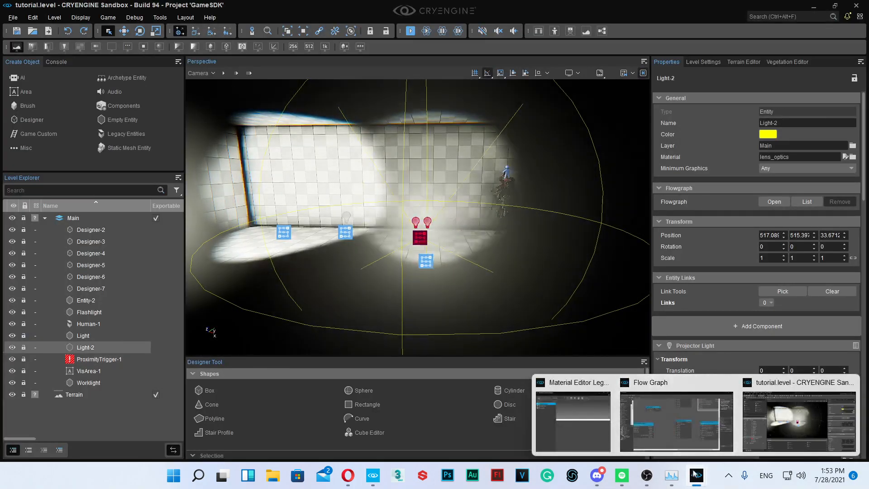
click(687, 408)
right_click(647, 240)
click(659, 243)
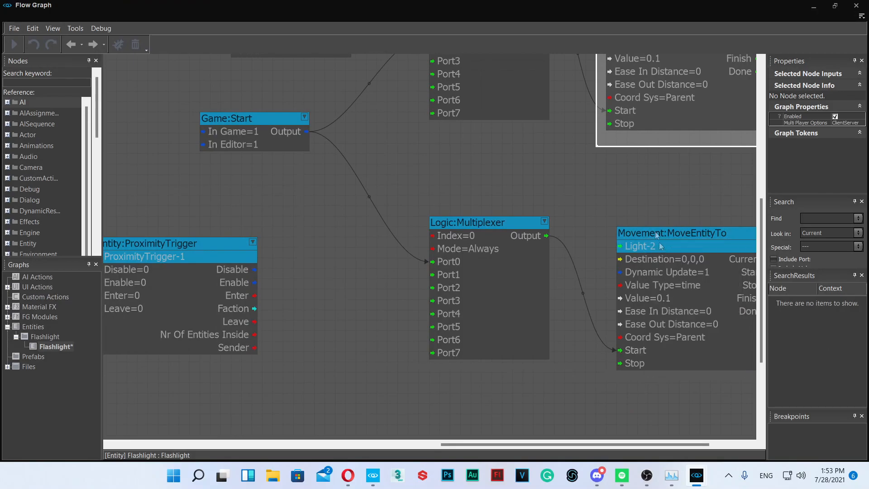
- Duplicate the player's Entity:AttachmentEx and the Light Entity:EntityId nodes with their links, placing the copies below the Light-2 MoveEntityTo node
scroll(553, 333, down, 5)
scroll(536, 298, up, 4)
click(567, 197)
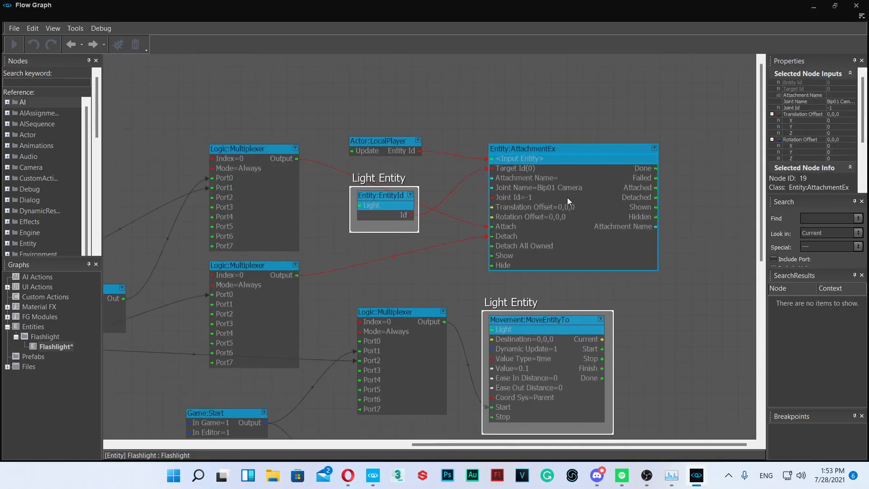
scroll(567, 197, up, 1)
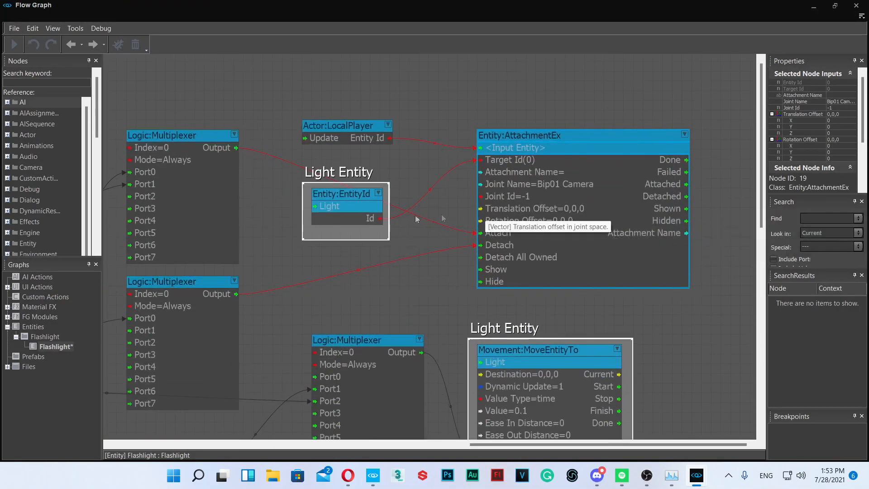
ctrl+click(323, 207)
scroll(395, 260, down, 8)
middle_drag(389, 406, 451, 200)
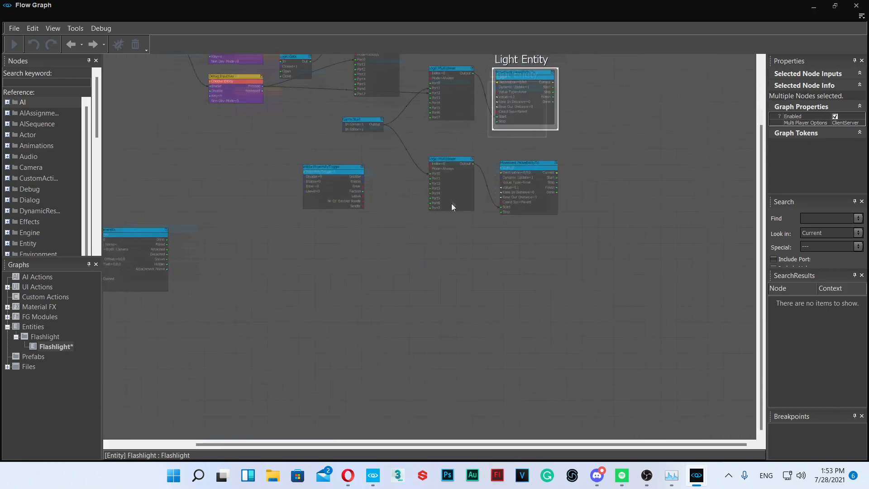
scroll(439, 222, up, 6)
key(ctrl+shift+v)
drag(613, 278, 612, 267)
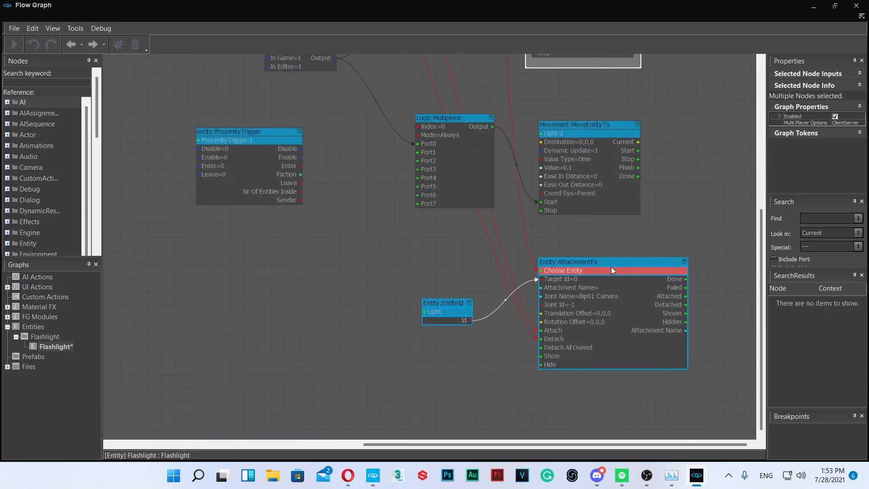
- Assign Light-2 to the copied Entity:EntityId node linked to the new AttachmentEx node
click(449, 329)
right_click(440, 301)
click(466, 307)
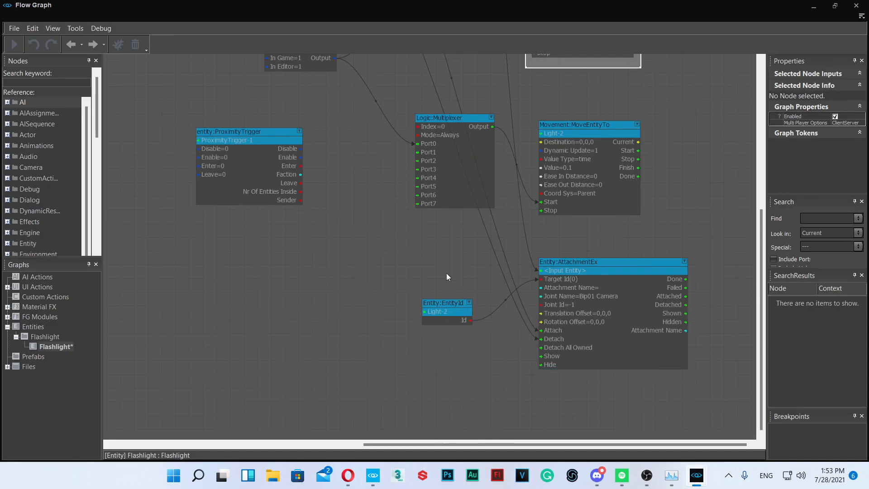
click(648, 475)
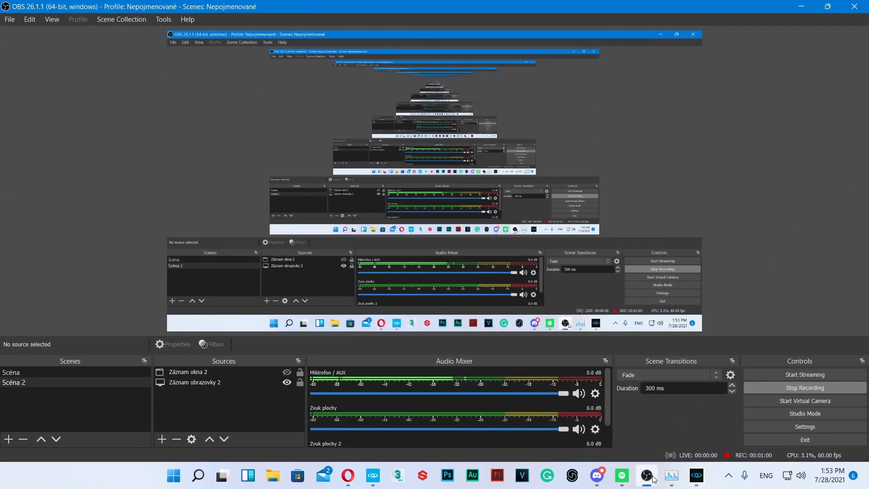
click(648, 476)
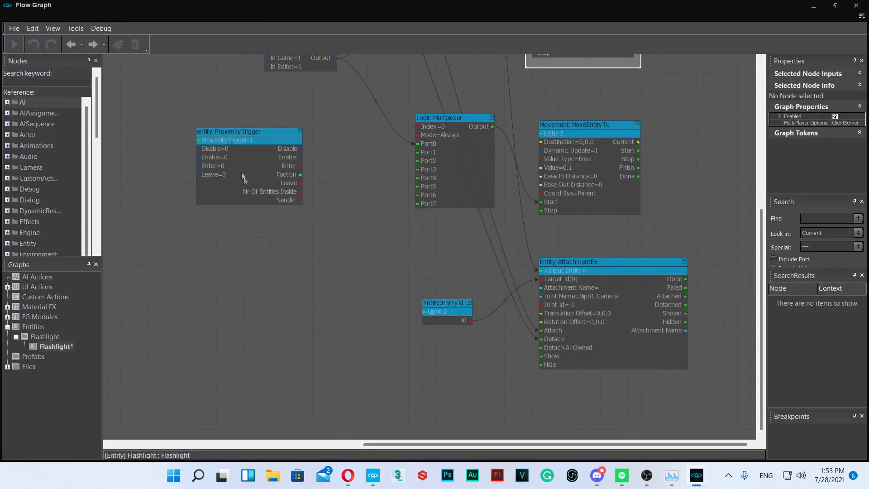
- Move the entity:ProximityTrigger node farther away from the copied Logic:Multiplexer
drag(230, 134, 187, 162)
middle_drag(324, 174, 469, 386)
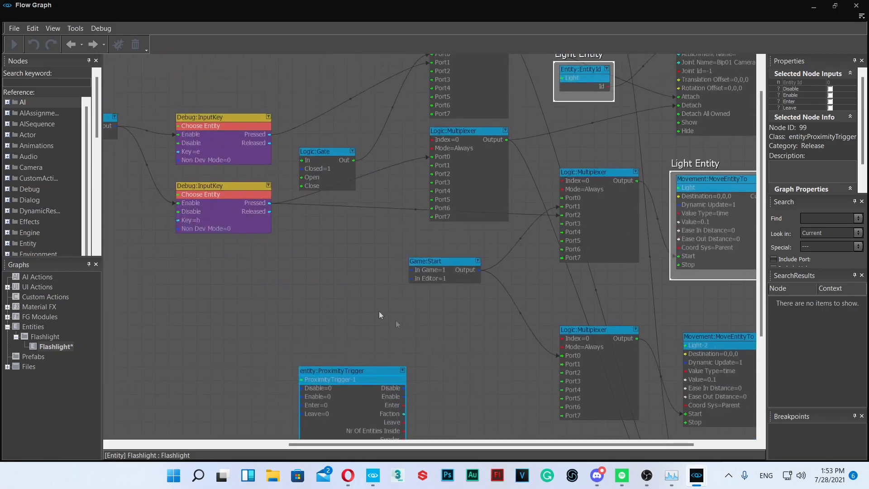
click(364, 306)
- Delete the Logic:Gate node between the Debug:InputKey nodes and the multiplexers, and save the flow graph
scroll(364, 306, down, 3)
scroll(364, 305, up, 3)
middle_drag(308, 219, 388, 338)
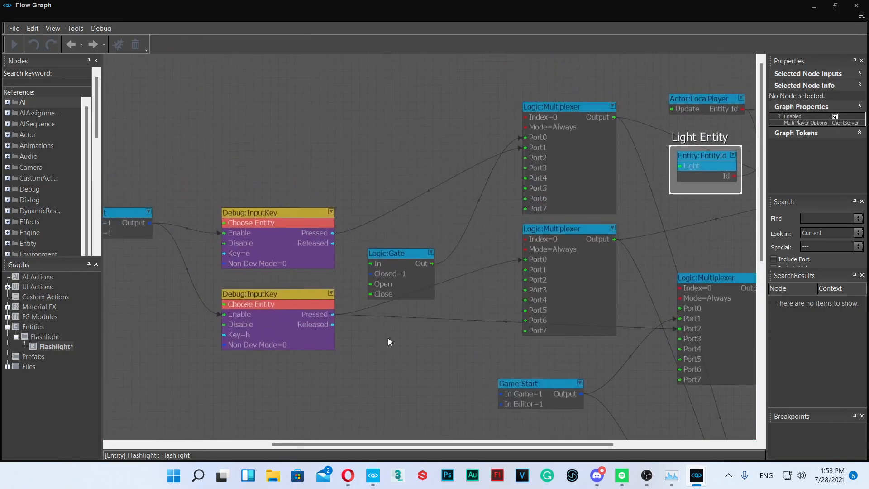
click(398, 274)
key(Delete)
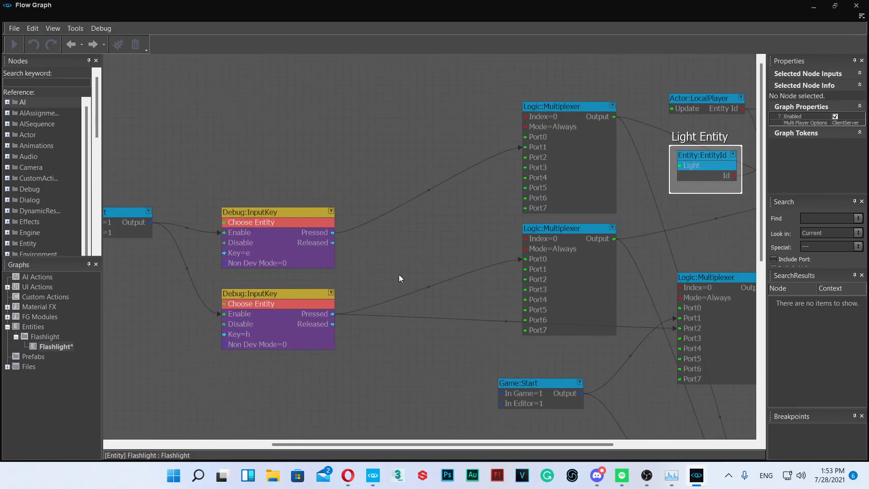
key(ctrl+s)
- Shift the entity:ProximityTrigger node further aside to make room for a node before the copied Logic:Multiplexer
middle_drag(439, 259, 327, 260)
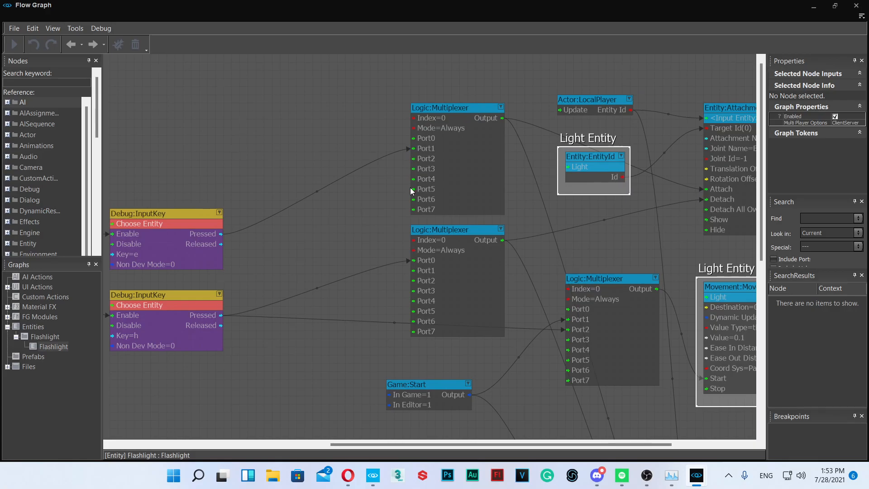
scroll(299, 329, down, 4)
middle_drag(304, 327, 319, 191)
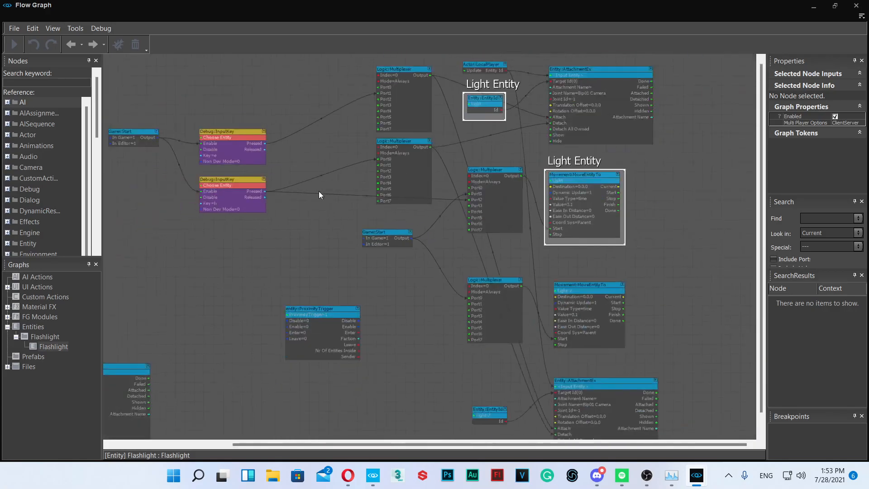
scroll(431, 278, up, 4)
middle_drag(428, 368, 411, 169)
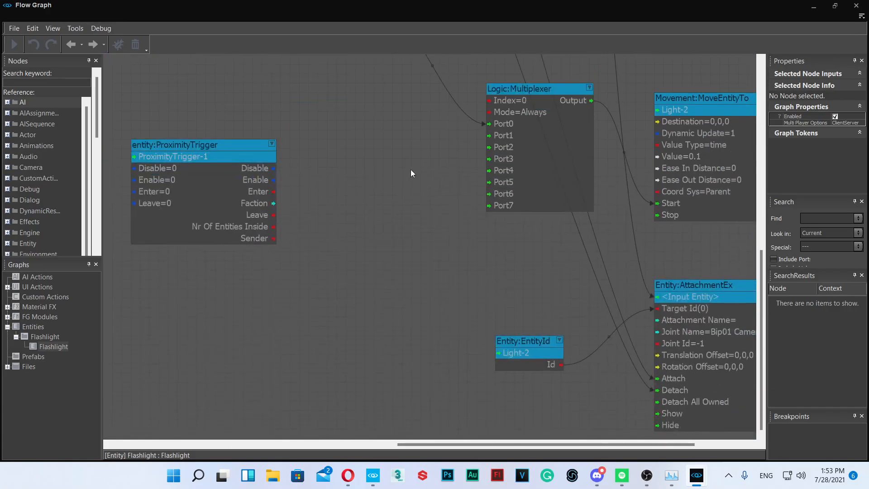
scroll(458, 255, down, 2)
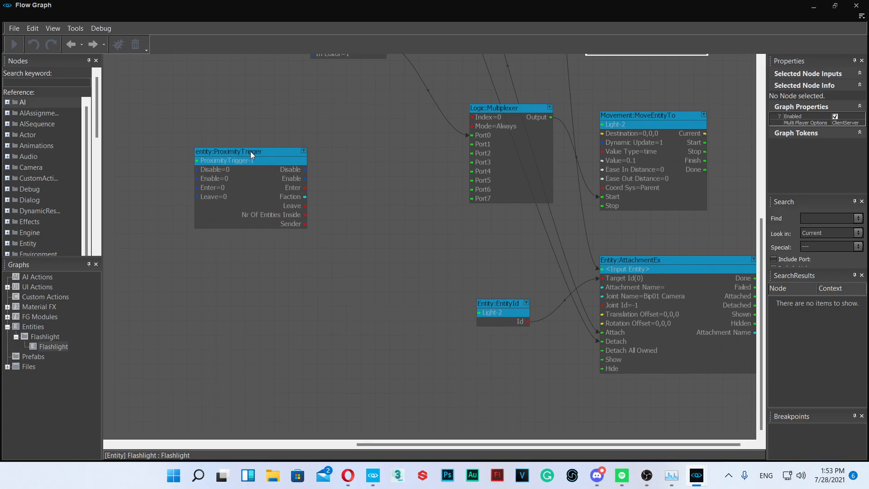
drag(251, 151, 165, 173)
click(377, 229)
text(qgate)
key(Return)
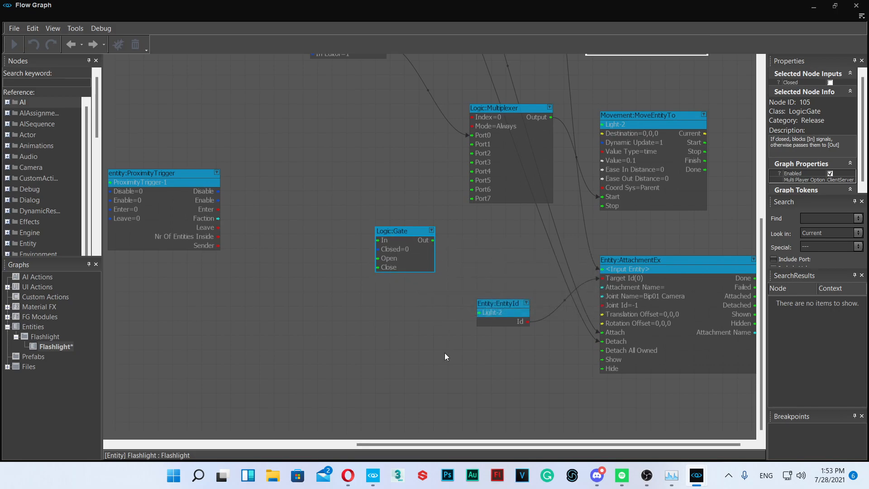
mouse_move(417, 247)
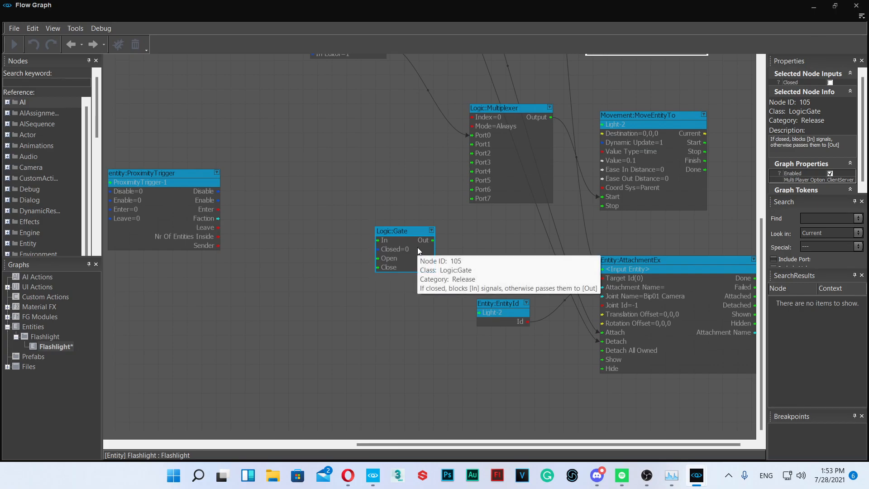
key(Delete)
- Add a Logic:Gate node between the entity:ProximityTrigger node and the Light-2 nodes
text(qgaste)
key(BackSpace)
key(BackSpace)
key(BackSpace)
text(te)
key(Return)
click(311, 210)
- Link the Pressed output of the Debug:InputKey node for key e to the Open input of the new Logic:Gate
right_drag(382, 167, 597, 325)
scroll(596, 325, down, 4)
scroll(400, 202, up, 4)
right_drag(478, 277, 309, 170)
scroll(309, 170, down, 1)
right_drag(352, 70, 329, 89)
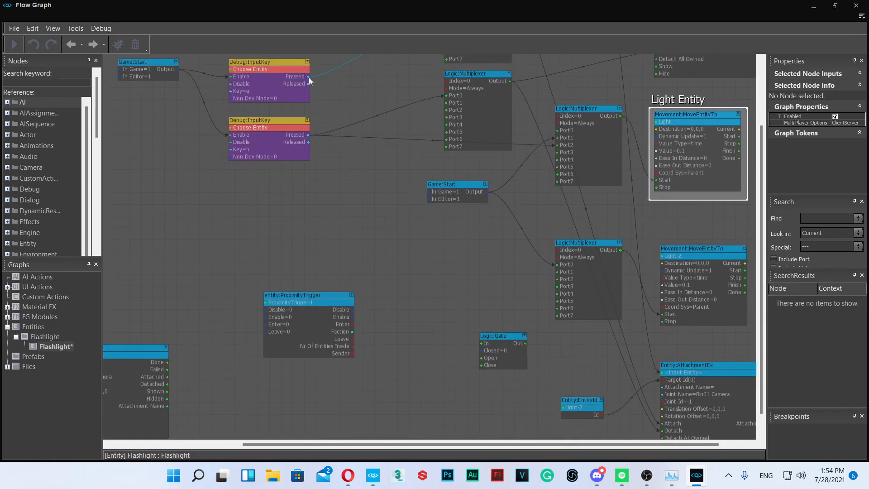
click(306, 76)
scroll(506, 368, up, 2)
drag(506, 368, 520, 376)
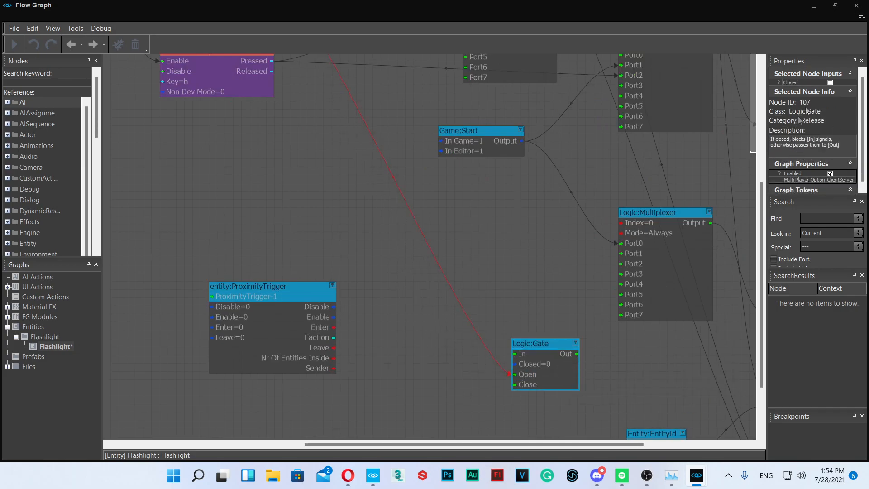
- Set the Light-2 Logic:Gate to Closed and link the Pressed output of the key h Debug:InputKey node to its Close input
click(830, 83)
click(449, 281)
scroll(449, 280, down, 2)
click(311, 112)
click(486, 416)
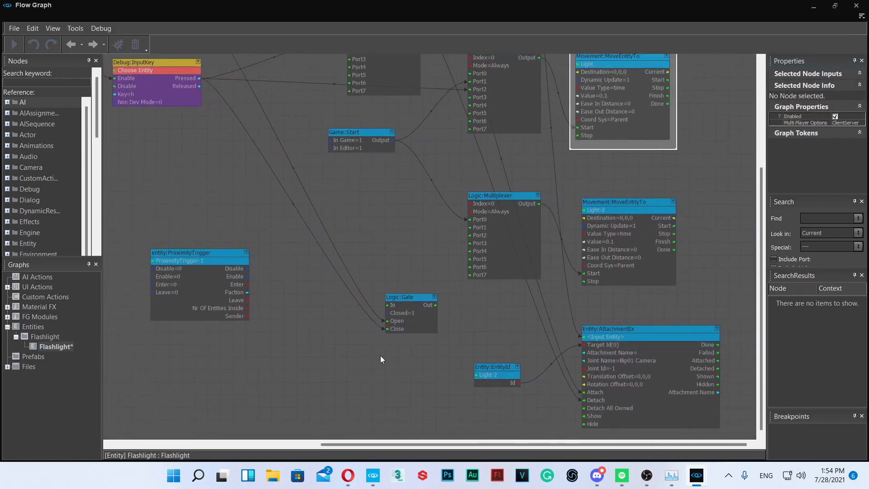
- Link the ProximityTrigger's Enter output to the gate's In, and the gate's Out to Attach on the Light-2 Entity:AttachmentEx node
scroll(317, 353, up, 2)
drag(153, 226, 229, 264)
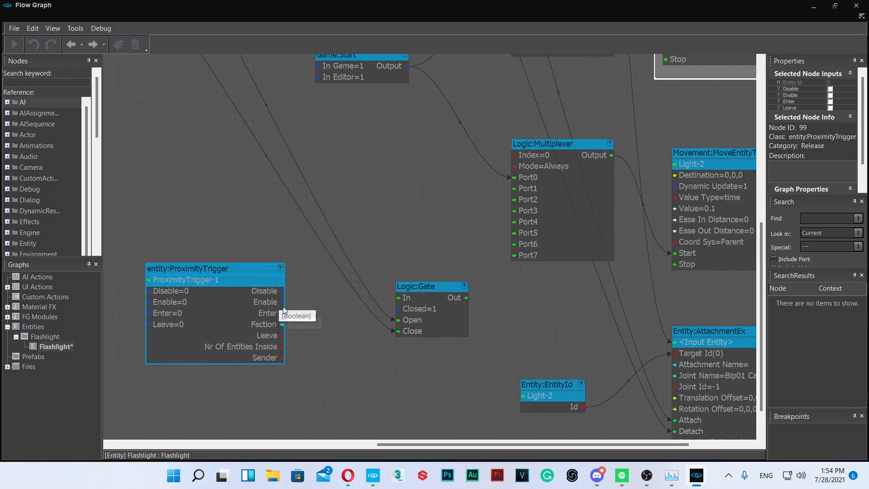
drag(281, 313, 393, 298)
right_drag(530, 287, 440, 242)
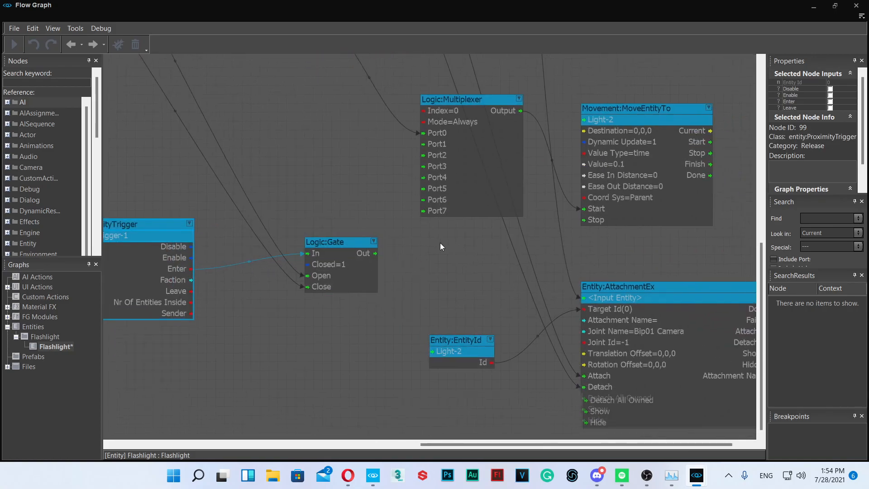
drag(371, 256, 594, 378)
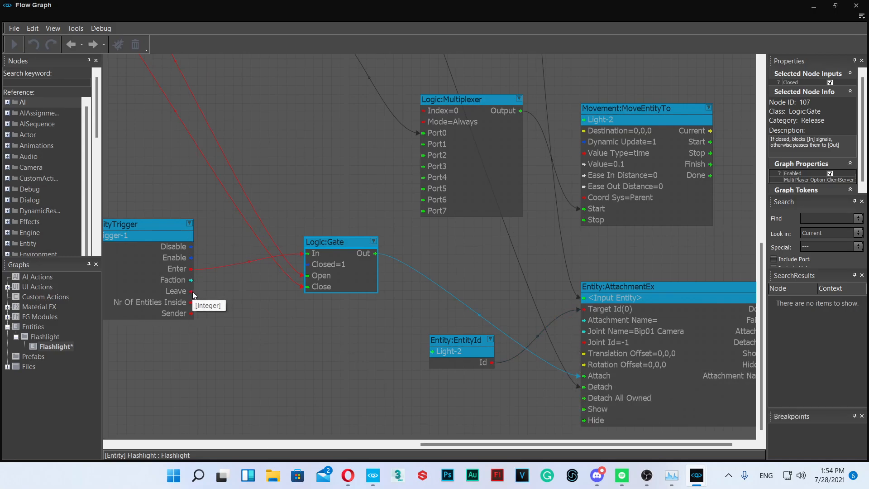
- Link the ProximityTrigger's Leave output to Port1 of the Light-2 Logic:Multiplexer and to Detach on the Light-2 Entity:AttachmentEx node
drag(192, 293, 427, 151)
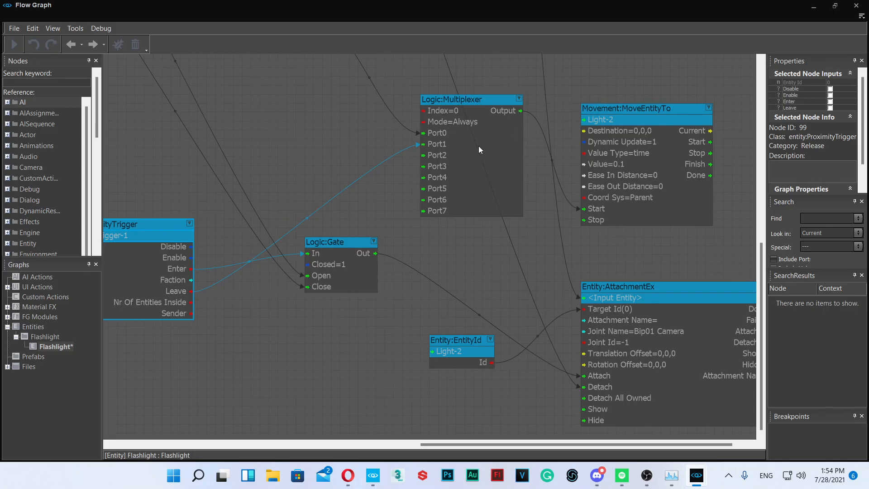
drag(191, 291, 578, 387)
click(346, 381)
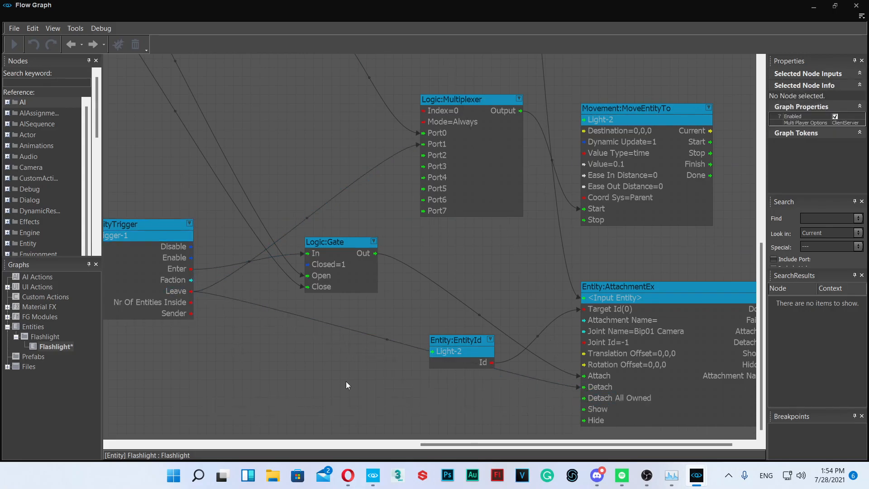
scroll(378, 331, down, 2)
right_drag(310, 198, 435, 253)
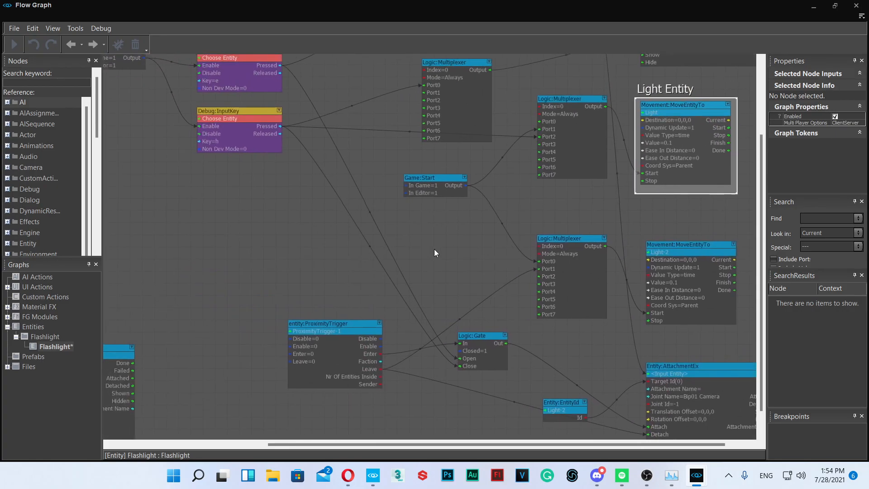
- Link the ProximityTrigger's Enter output to Port3 of the Logic:Multiplexer that starts the Light entity's Movement:MoveEntityTo node
click(379, 352)
drag(476, 274, 476, 274)
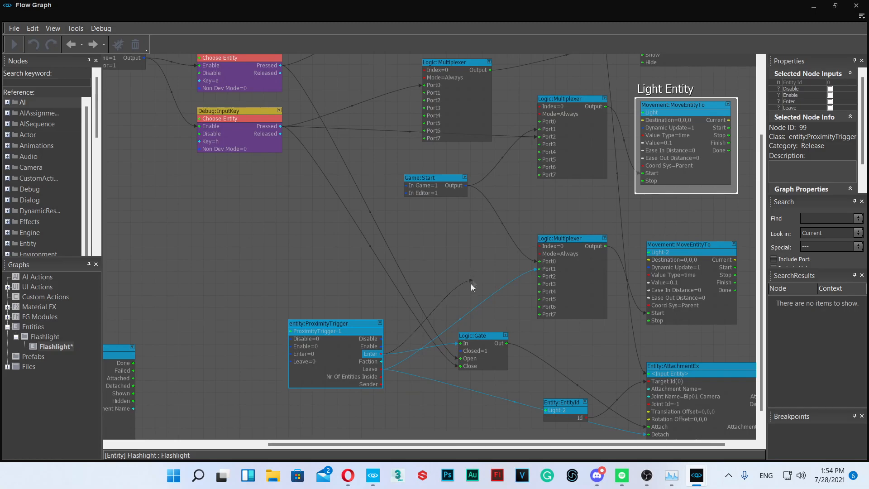
drag(371, 341, 439, 252)
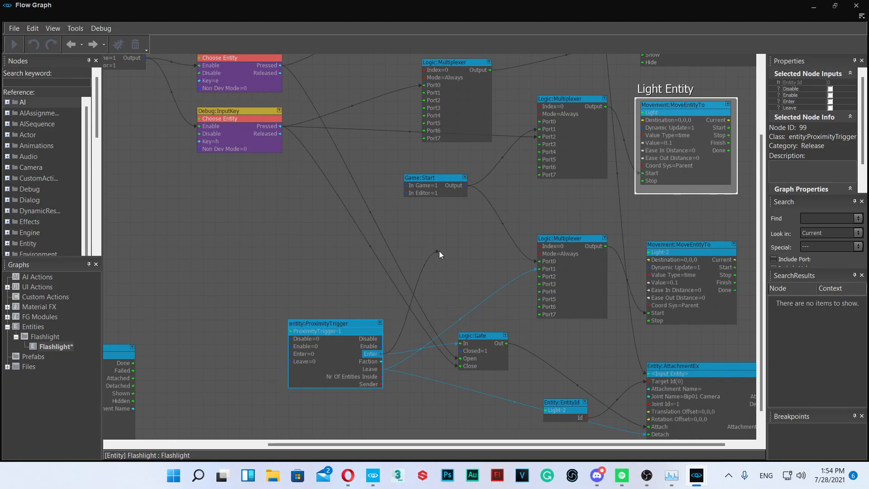
right_drag(439, 251, 415, 324)
scroll(415, 325, up, 2)
drag(416, 324, 544, 192)
- Link the ProximityTrigger's Enter output to Port1 of the Logic:Multiplexer that drives the Light entity's Detach input
scroll(418, 267, down, 1)
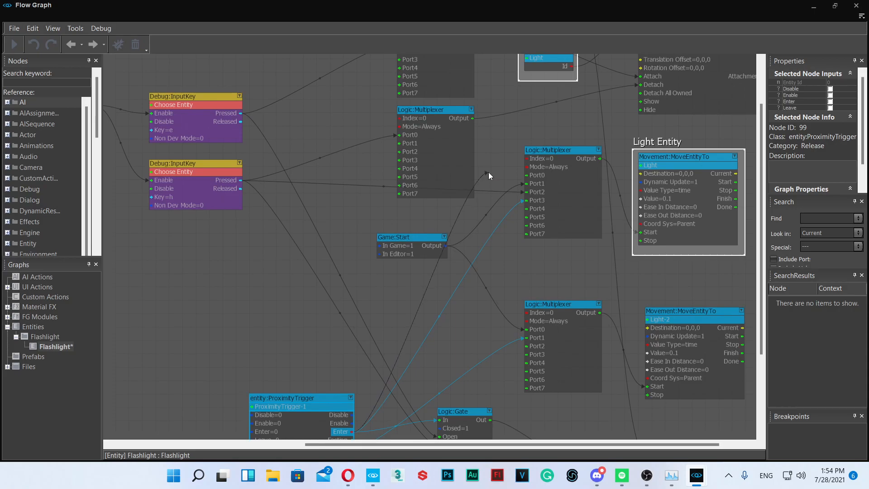
right_drag(488, 172, 425, 305)
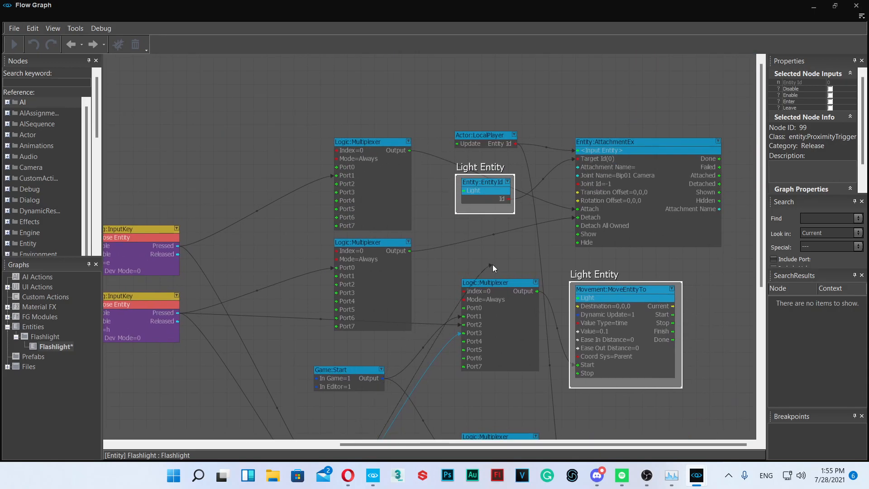
drag(493, 267, 342, 281)
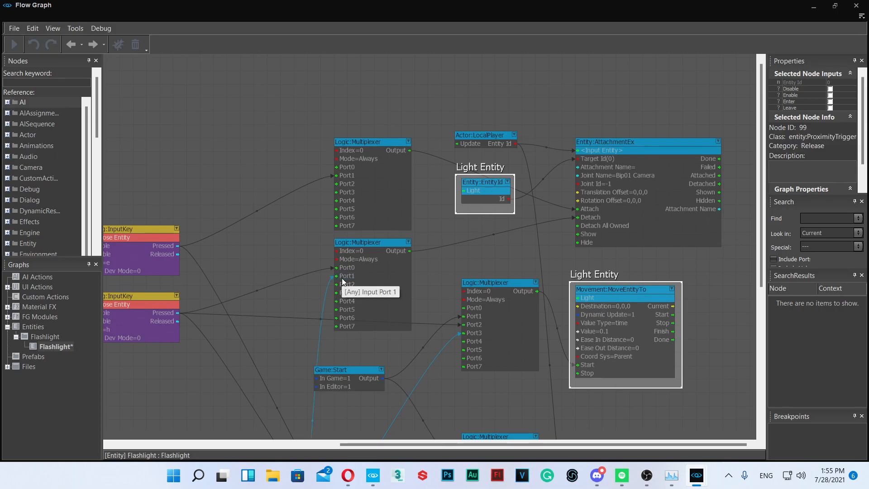
scroll(292, 272, up, 2)
click(297, 300)
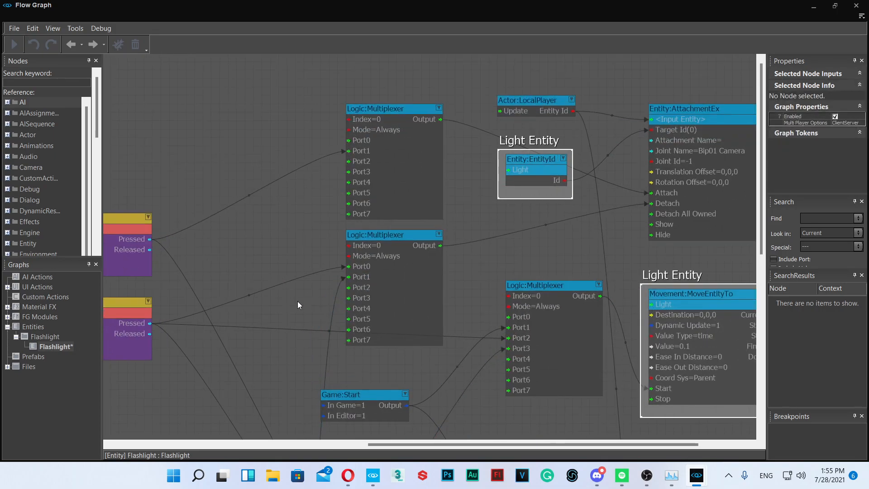
middle_drag(248, 319, 363, 164)
scroll(363, 164, down, 1)
scroll(363, 164, down, 1)
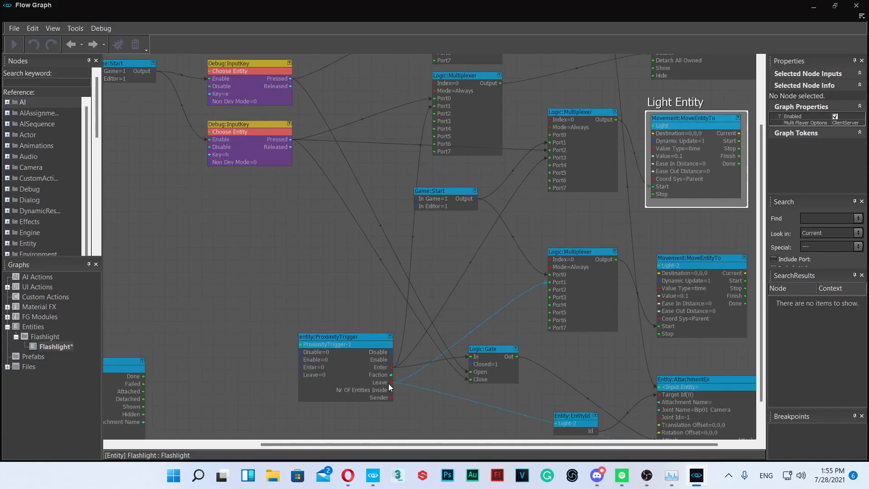
drag(388, 384, 352, 292)
middle_drag(395, 123, 352, 292)
drag(352, 292, 362, 265)
scroll(362, 264, up, 4)
scroll(363, 264, down, 3)
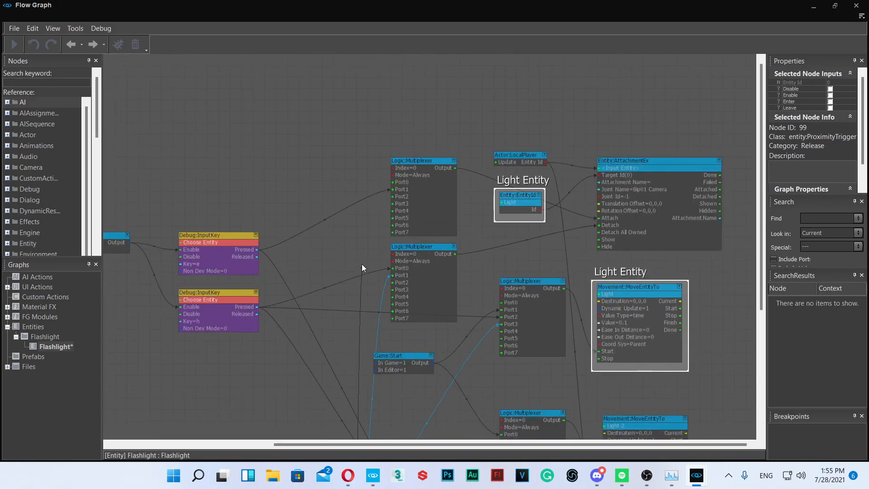
scroll(362, 264, down, 3)
drag(363, 264, 335, 396)
middle_drag(335, 396, 338, 277)
drag(338, 277, 346, 308)
scroll(346, 195, up, 5)
click(352, 99)
- Add another Logic:Gate node and place it between the Debug:InputKey nodes and the Light entity's attach and detach multiplexers
middle_drag(352, 99, 355, 278)
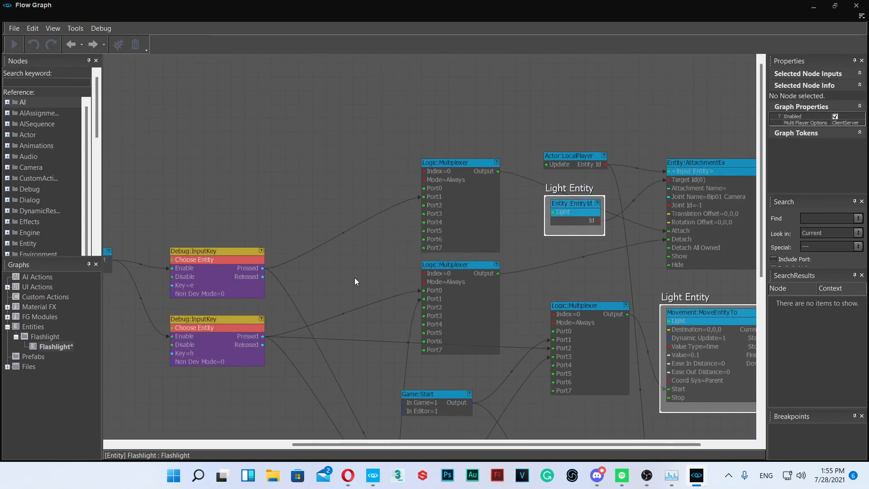
scroll(320, 211, up, 2)
text(qgate)
key(Return)
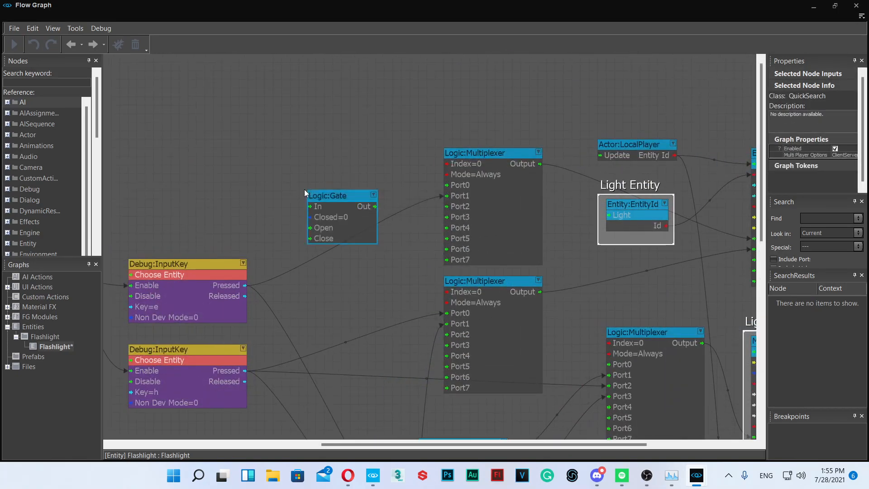
drag(326, 197, 338, 196)
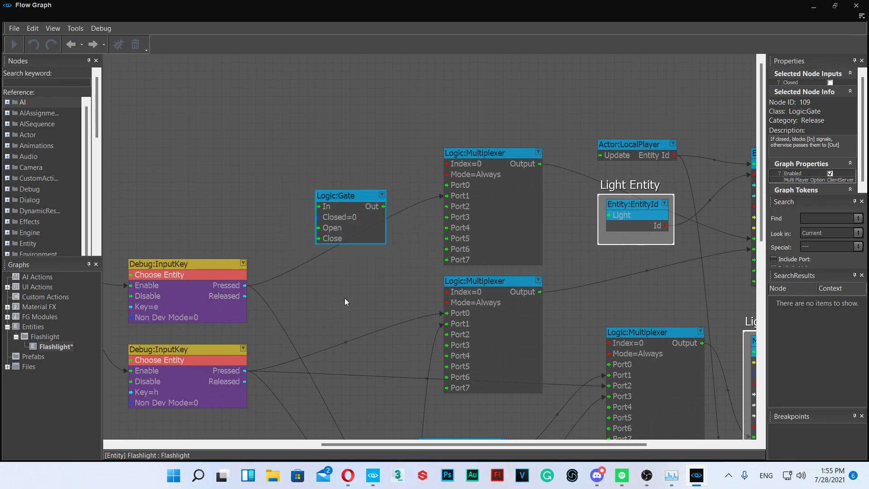
middle_drag(347, 280, 412, 147)
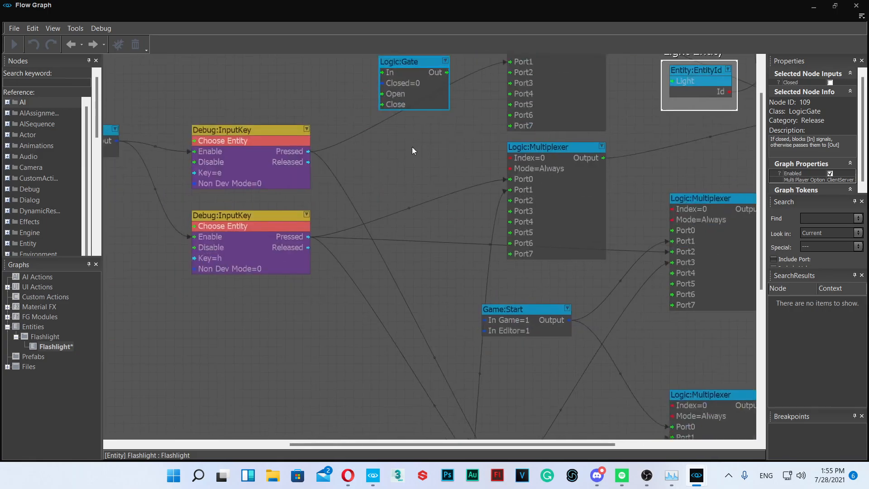
scroll(412, 147, down, 4)
drag(397, 97, 396, 167)
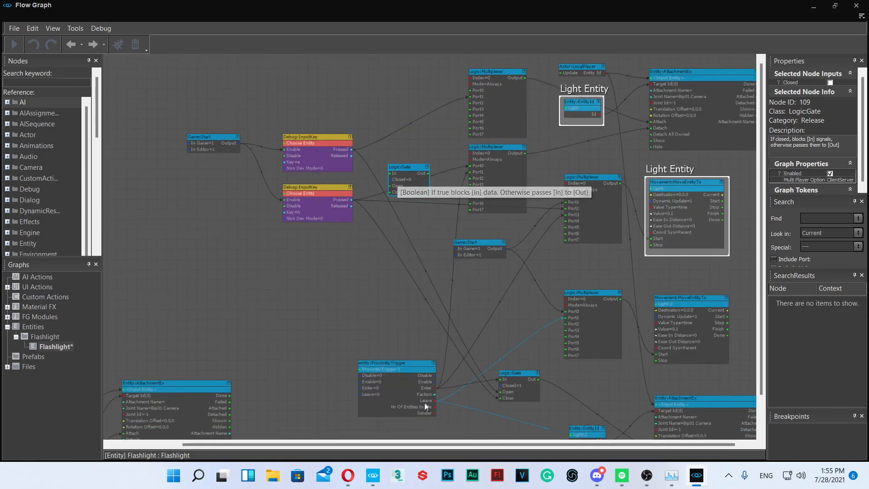
scroll(425, 402, up, 2)
middle_drag(379, 231, 409, 287)
scroll(397, 222, up, 3)
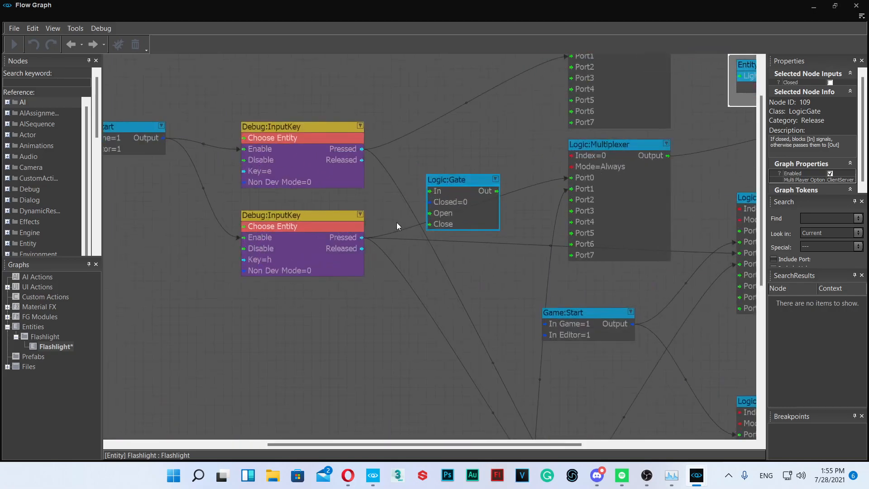
- Set the new gate to Closed, and link the Pressed outputs of key e to its Open input and key h to its Close input
click(830, 83)
drag(362, 149, 437, 213)
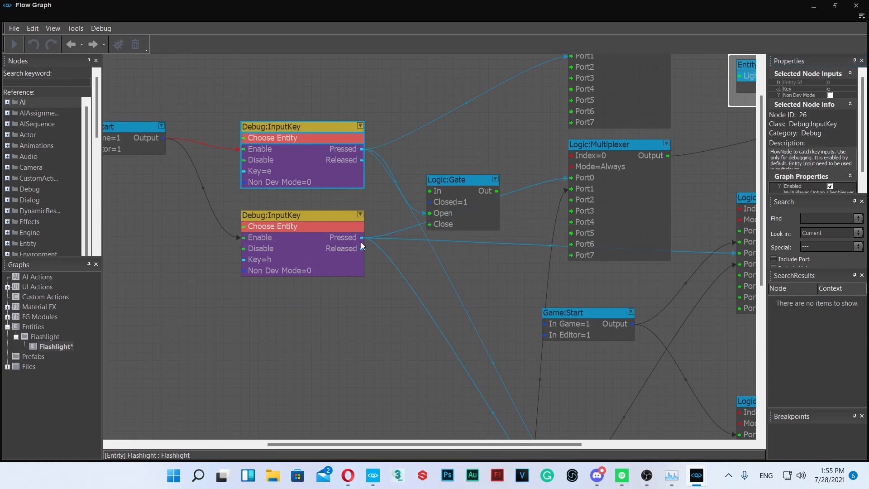
drag(361, 240, 456, 224)
click(415, 311)
- Link the ProximityTrigger's Leave output to the In input of the Logic:Gate beside the Debug:InputKey nodes
scroll(415, 311, down, 5)
middle_drag(415, 311, 404, 167)
scroll(404, 326, up, 3)
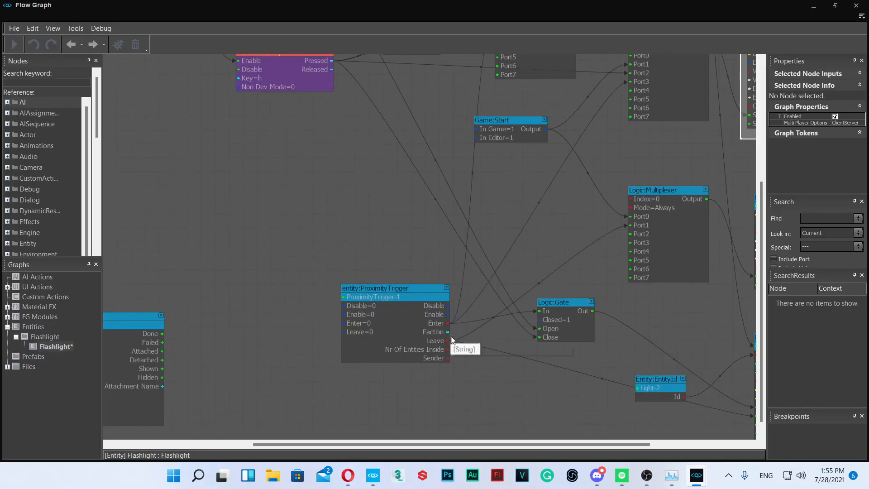
drag(449, 340, 406, 82)
middle_drag(406, 82, 441, 302)
scroll(439, 298, up, 4)
drag(442, 302, 422, 213)
- Link that gate's Out output to Port2 of the Logic:Multiplexer that drives the Light entity's Attach input
middle_drag(534, 185, 363, 268)
scroll(399, 303, down, 1)
scroll(403, 300, down, 3)
click(486, 240)
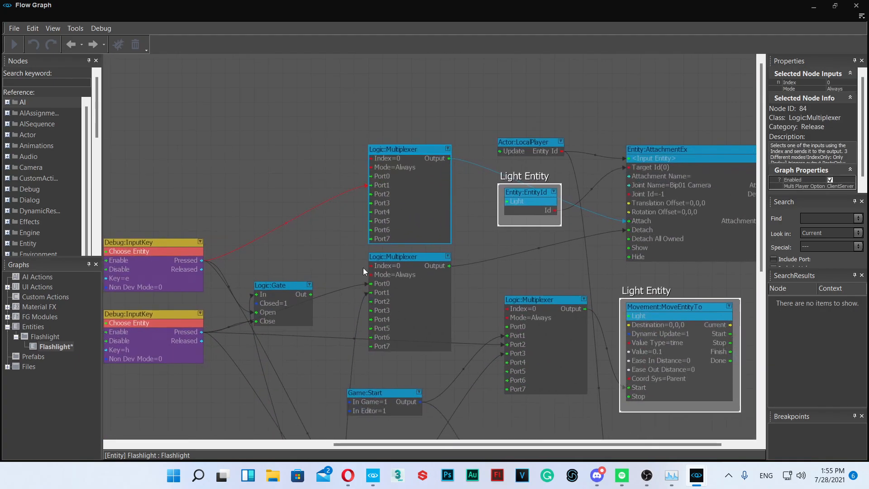
drag(310, 294, 380, 195)
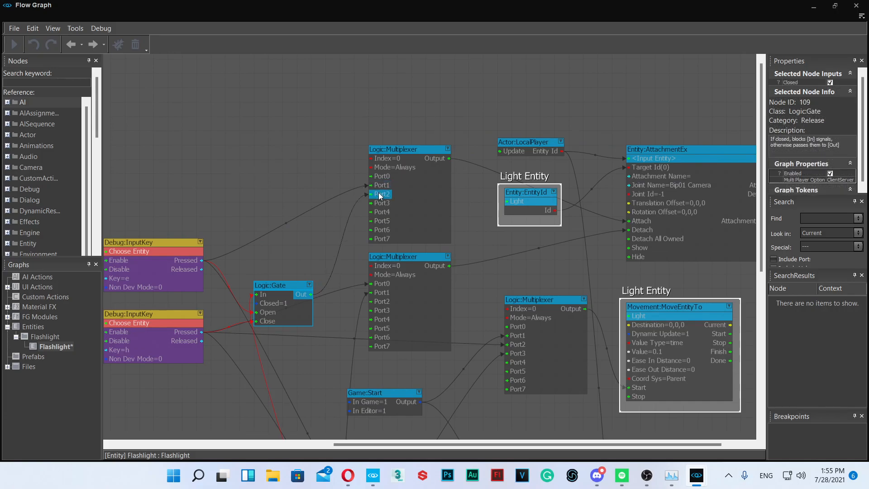
click(324, 239)
- Examine the Closed, Open and Close inputs and the wiring of the Logic:Gate next to the entity:ProximityTrigger node
scroll(323, 239, down, 4)
scroll(363, 254, up, 3)
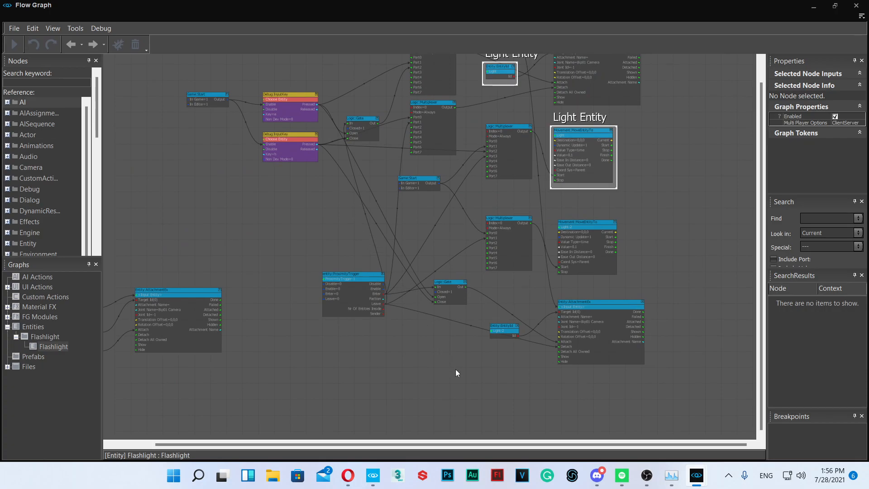
scroll(456, 371, up, 2)
scroll(438, 216, up, 1)
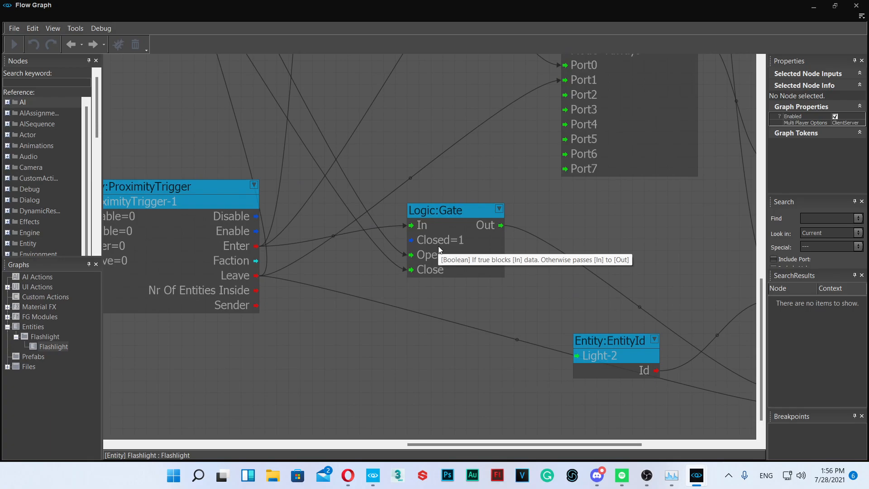
scroll(438, 246, down, 2)
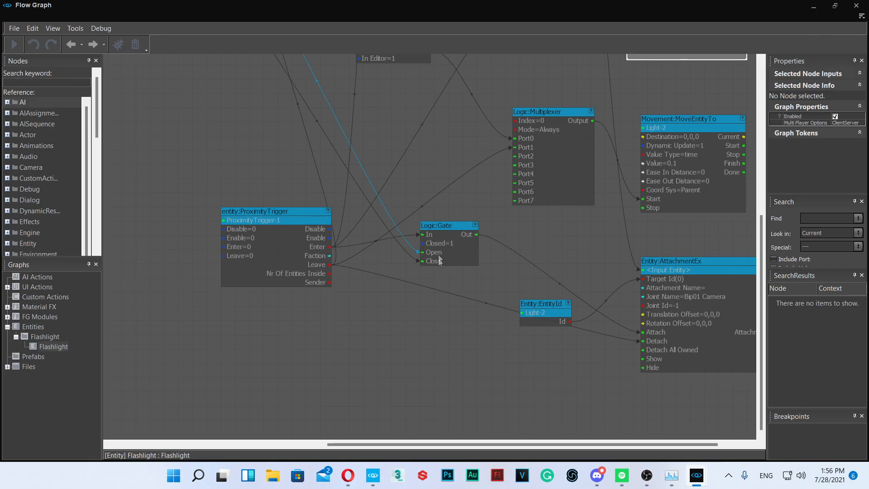
- Review how the two Debug:InputKey nodes and the ProximityTrigger's Leave output connect to the Logic:Gate for the Light entity
right_drag(407, 173, 544, 389)
scroll(539, 385, down, 5)
scroll(475, 335, up, 8)
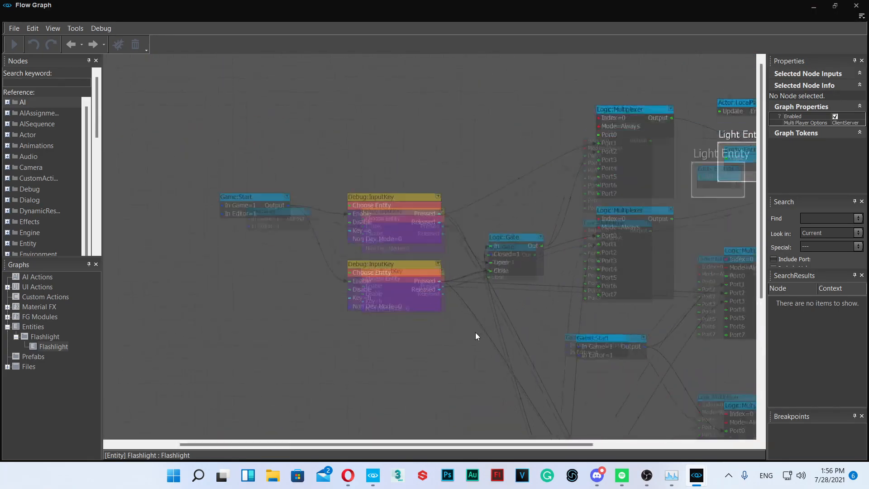
click(321, 139)
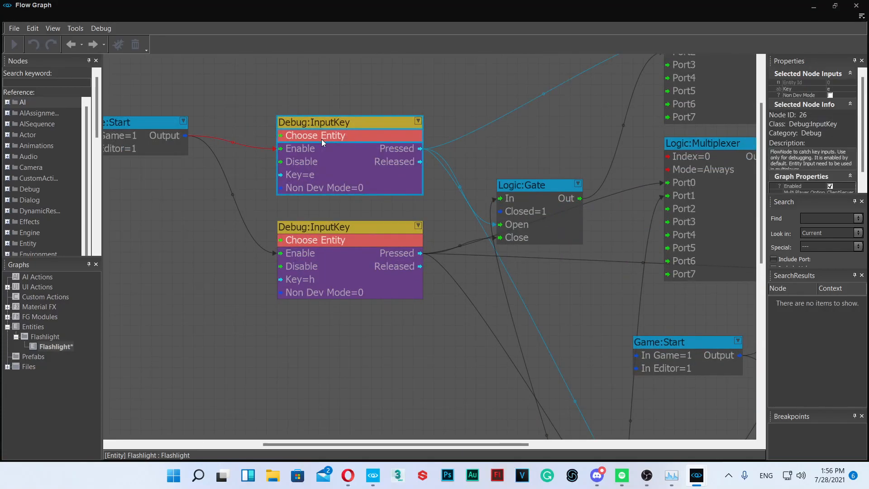
click(352, 255)
click(565, 152)
right_drag(565, 151, 409, 149)
scroll(410, 152, down, 1)
click(227, 150)
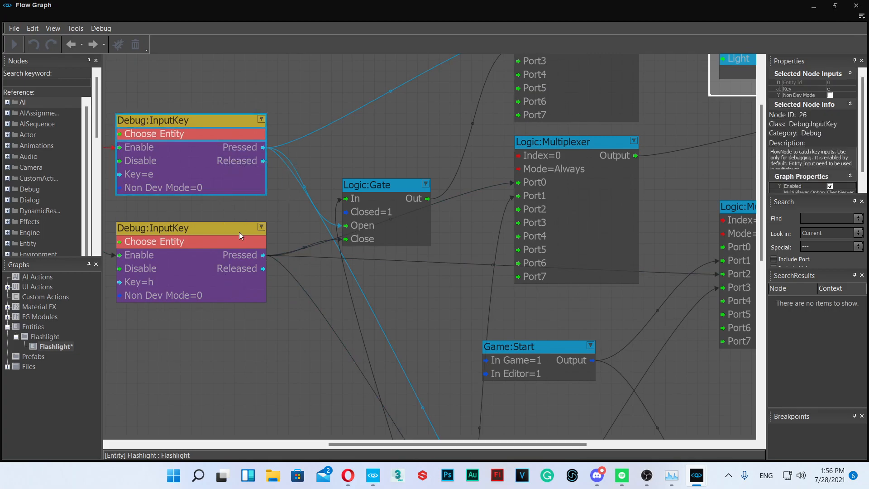
click(212, 218)
right_drag(387, 133, 398, 196)
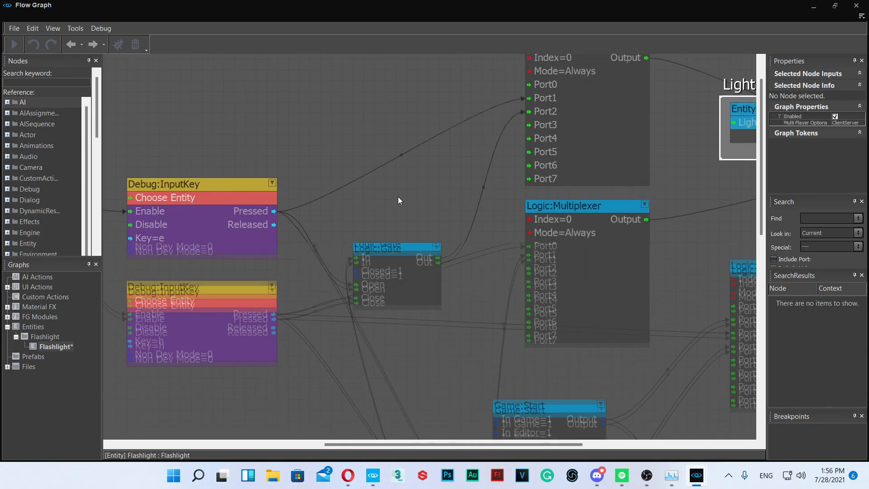
click(401, 270)
scroll(401, 271, down, 5)
scroll(384, 395, up, 3)
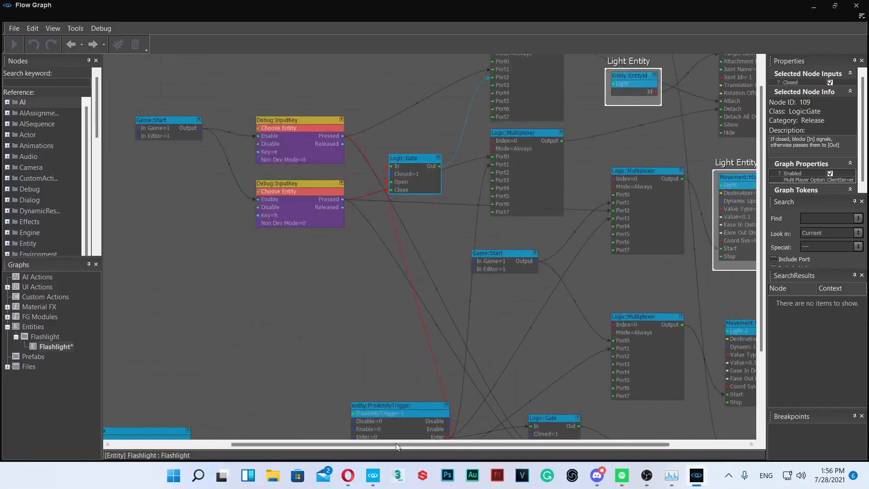
right_drag(395, 443, 411, 336)
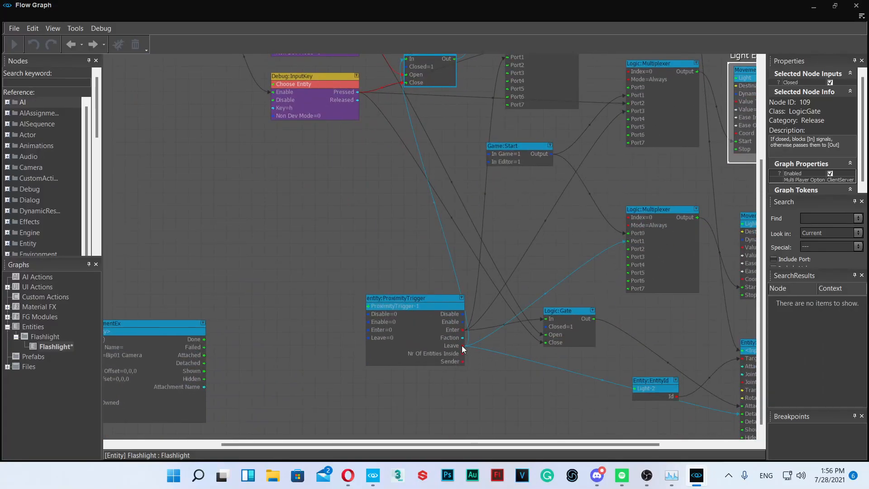
right_drag(398, 146, 344, 382)
scroll(365, 278, up, 3)
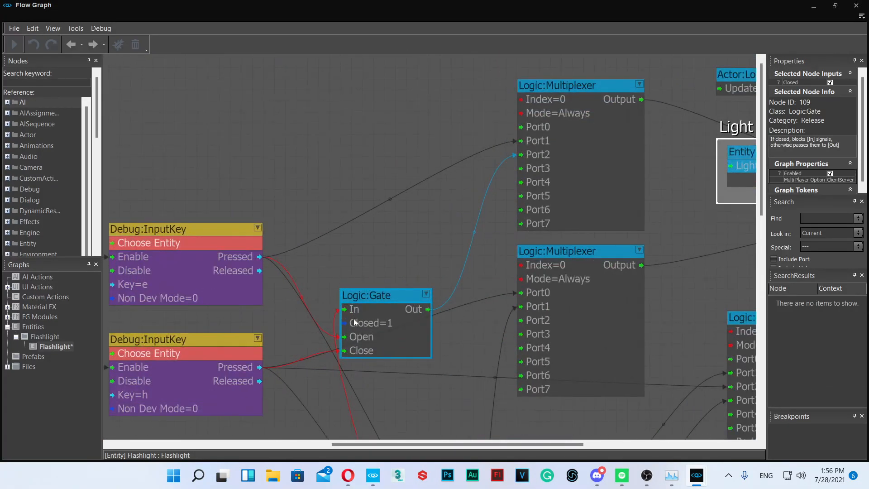
- Examine how the Debug:InputKey nodes and Logic:Gate reach the Light entity's Attach and Detach inputs through the multiplexers
right_drag(526, 209, 227, 219)
scroll(537, 254, down, 4)
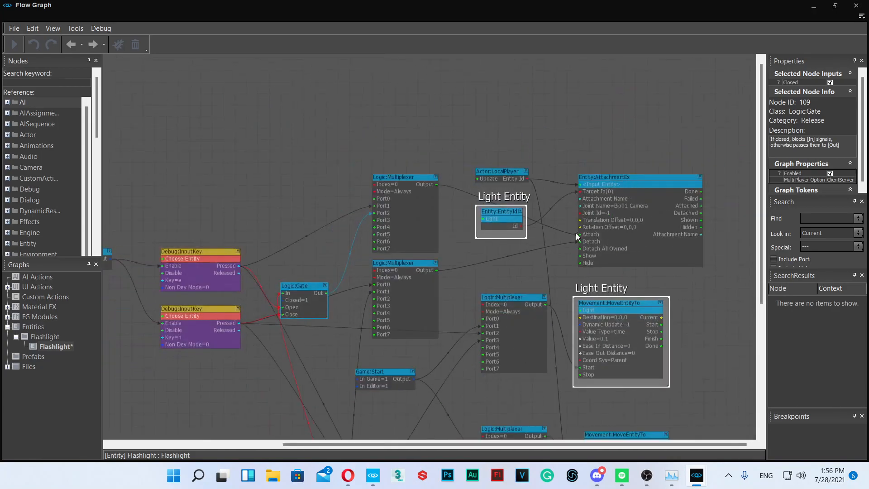
scroll(440, 188, up, 3)
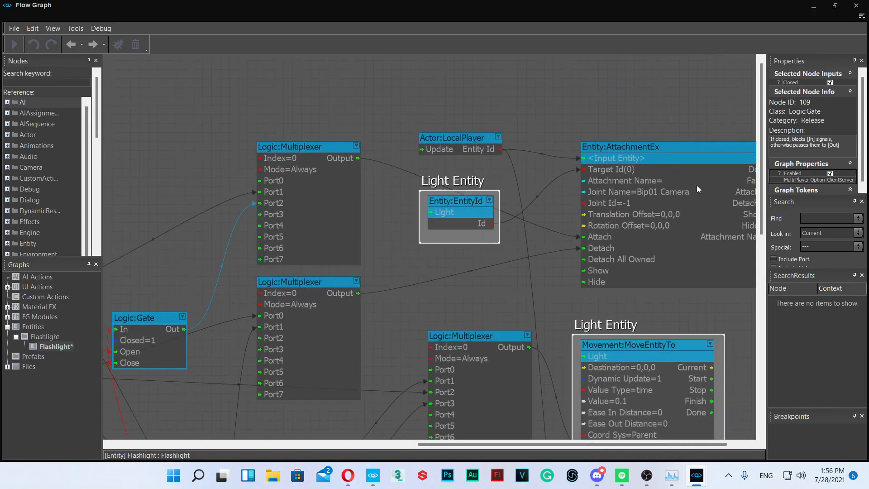
right_drag(169, 254, 467, 191)
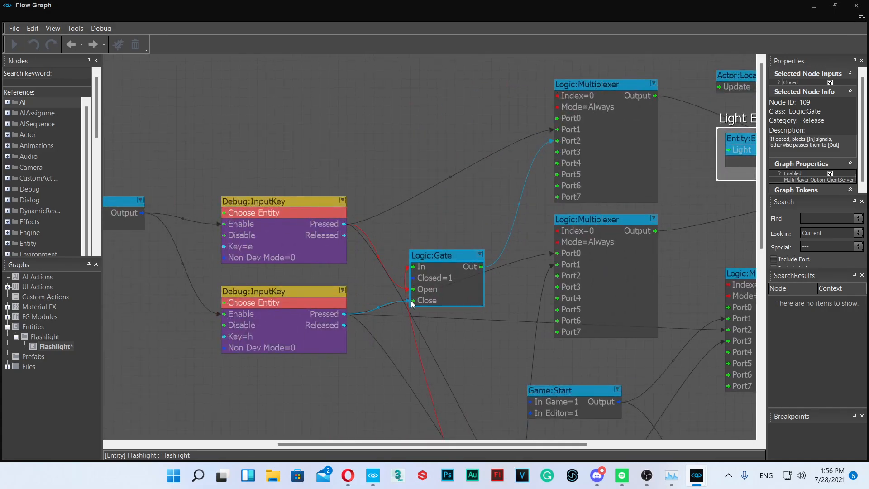
click(260, 337)
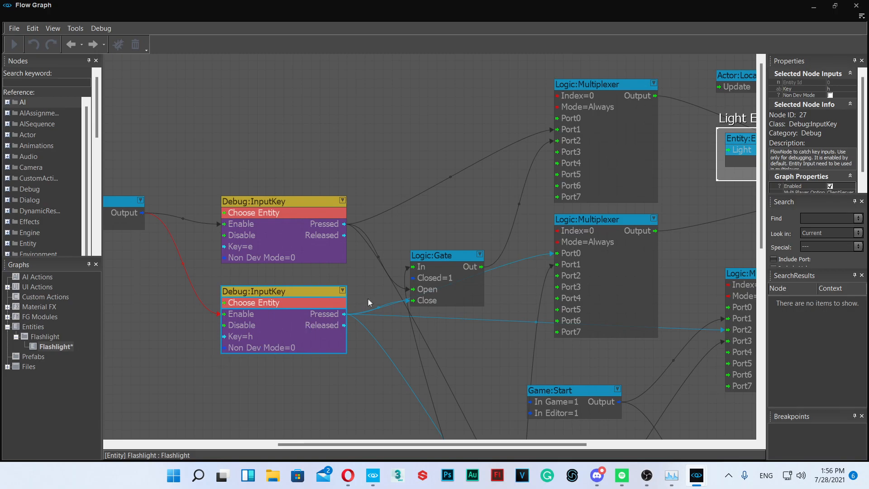
click(501, 206)
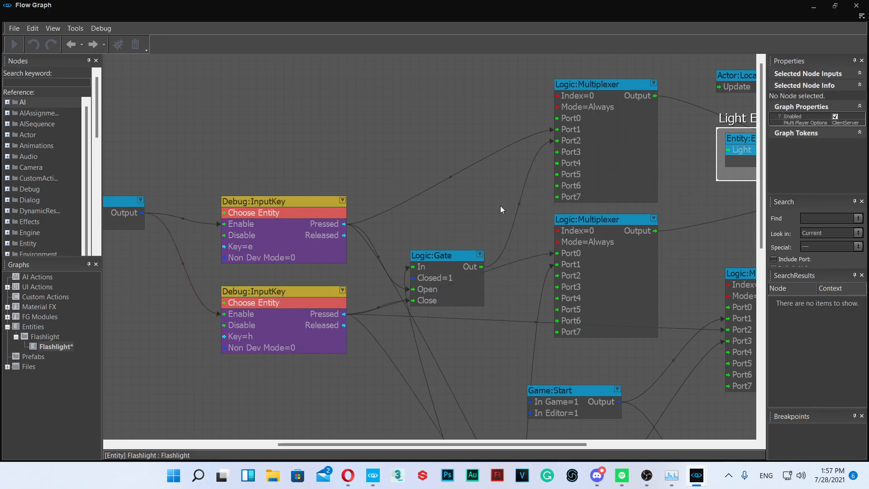
scroll(501, 205, down, 5)
scroll(499, 206, up, 3)
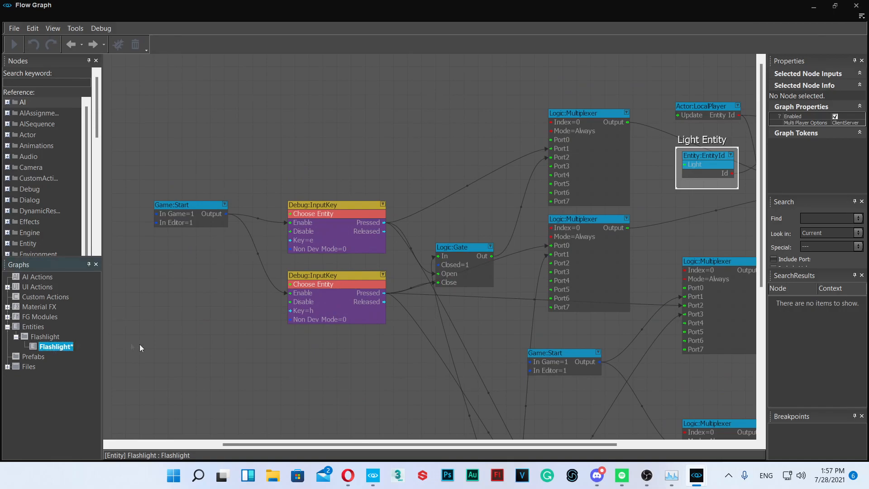
- Save all external flow graphs
click(14, 28)
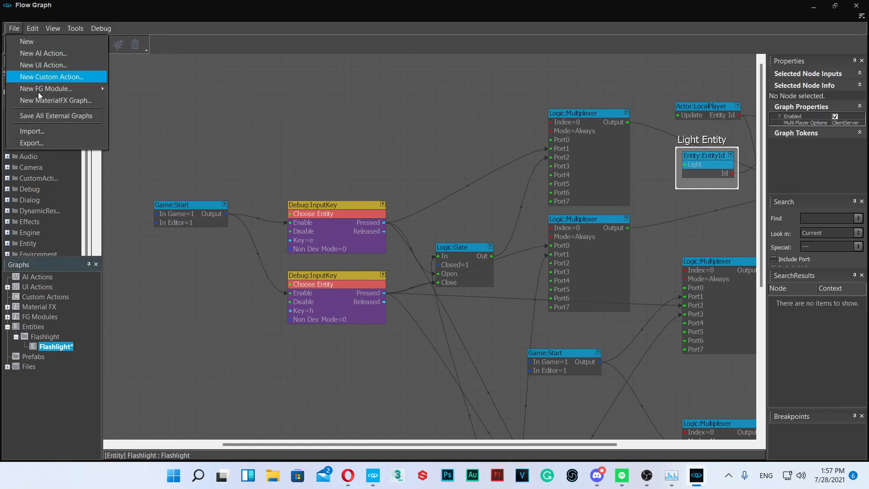
click(47, 113)
click(192, 327)
scroll(192, 327, down, 4)
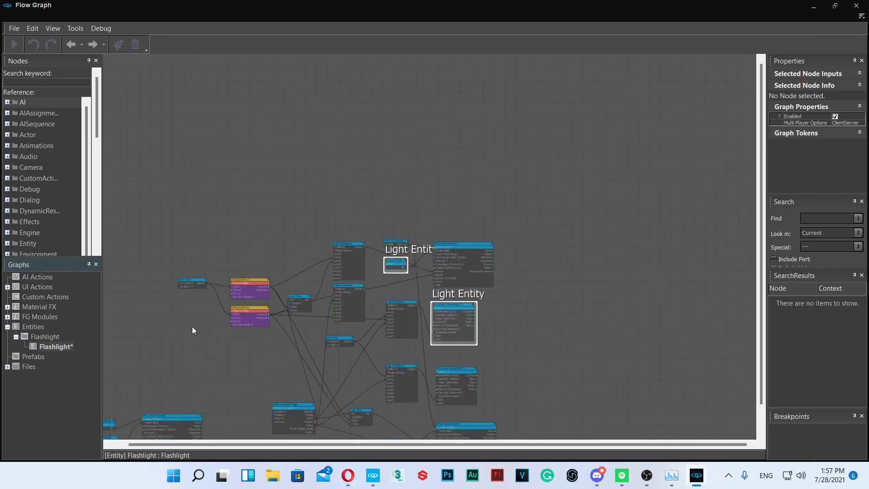
scroll(192, 327, up, 3)
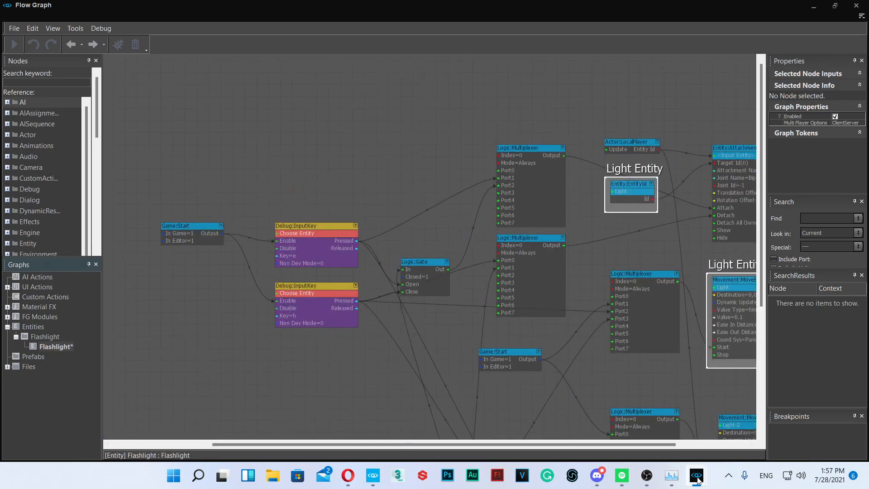
- Switch to the level editor, fly the camera into the lit room and briefly run the game as a test
mouse_move(697, 475)
click(761, 428)
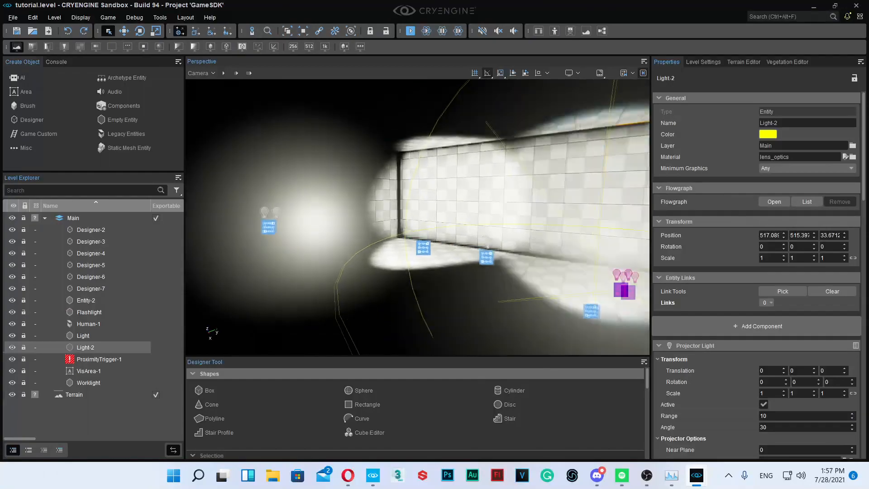
mouse_move(433, 254)
right_down()
mouse_move(569, 254)
mouse_move(433, 254)
right_up()
scroll(504, 288, down, 3)
key(s)
key(w)
right_drag(504, 288, 508, 259)
key(s)
key(w)
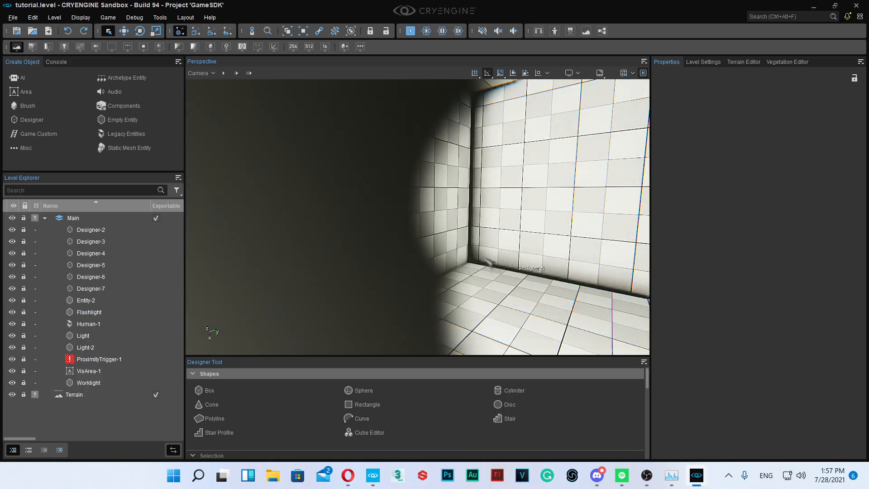
key(ctrl+g)
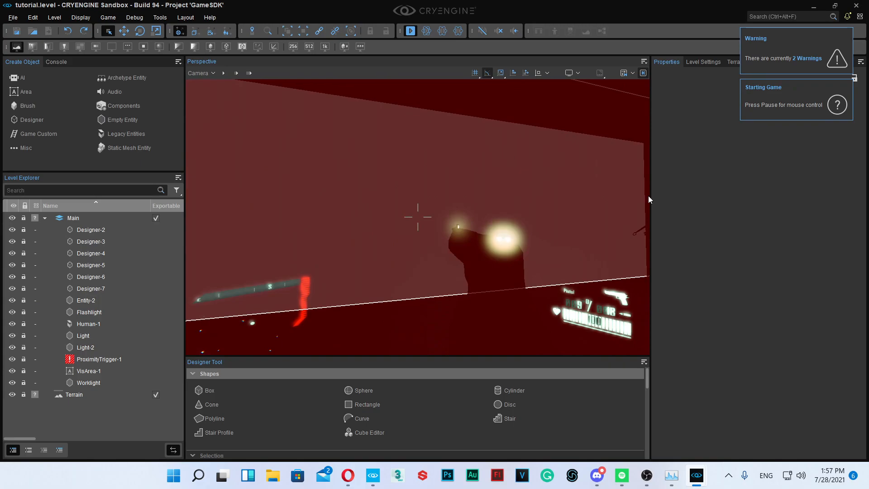
key(Escape)
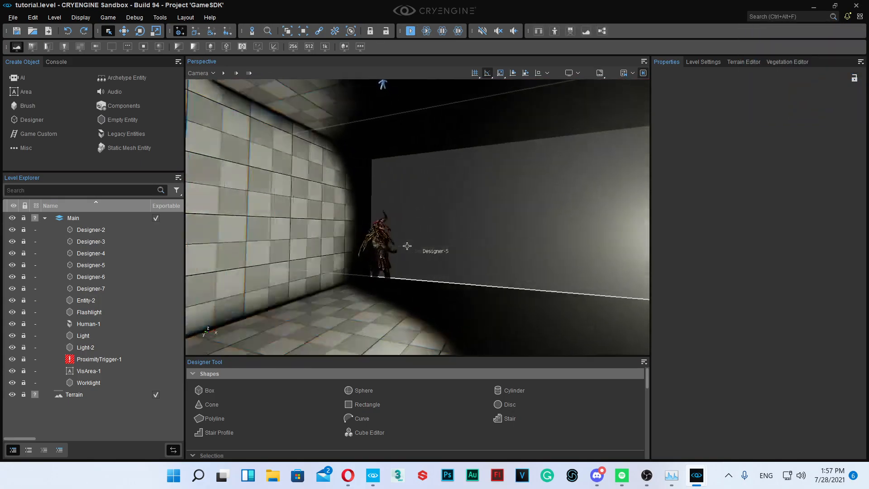
- Select the Human-1 monster and set its Faction to Civilians
click(396, 261)
scroll(395, 258, up, 5)
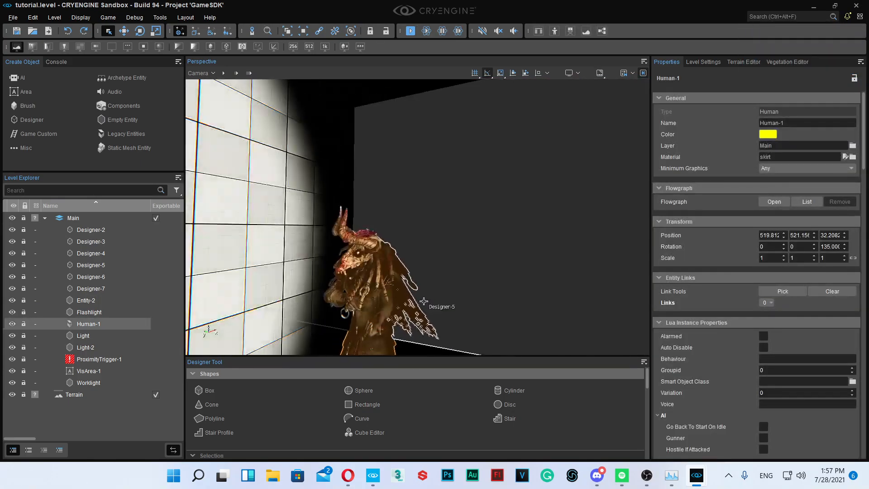
scroll(749, 365, down, 1)
scroll(749, 365, down, 6)
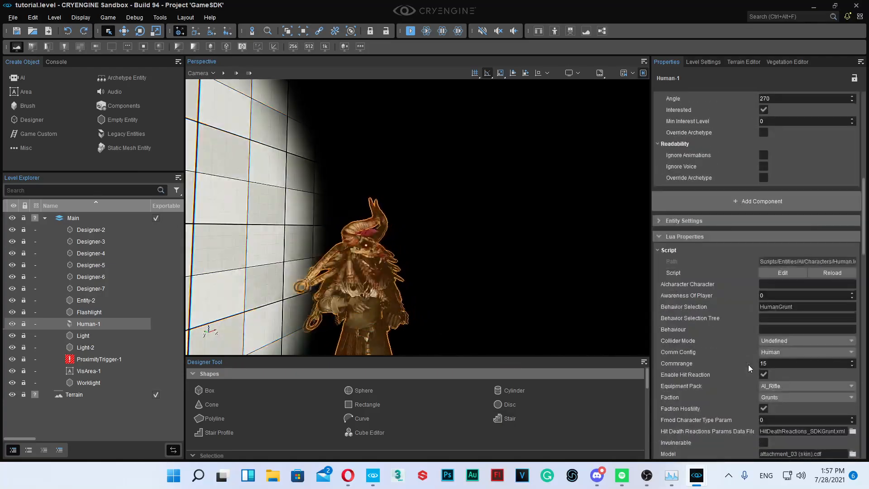
click(797, 353)
click(729, 369)
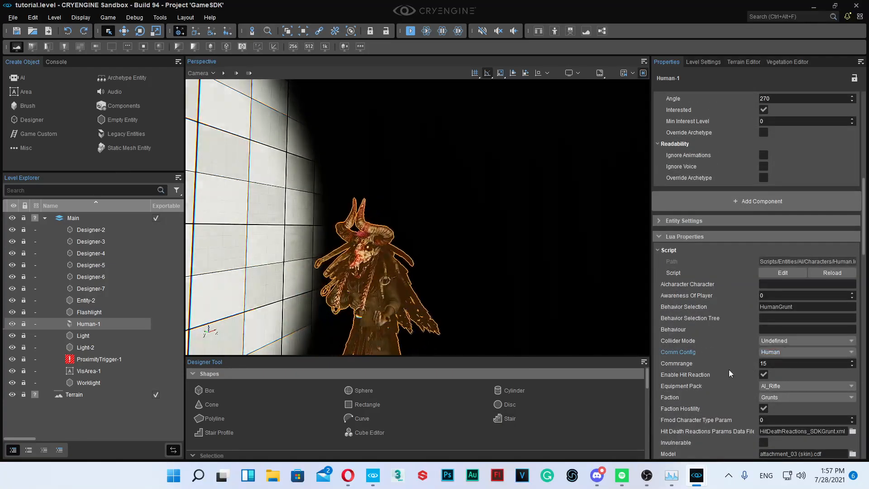
click(784, 397)
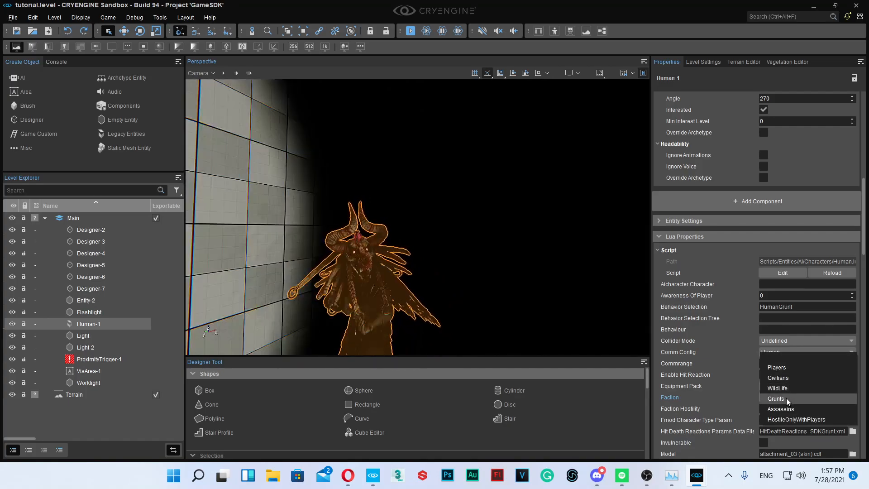
click(809, 378)
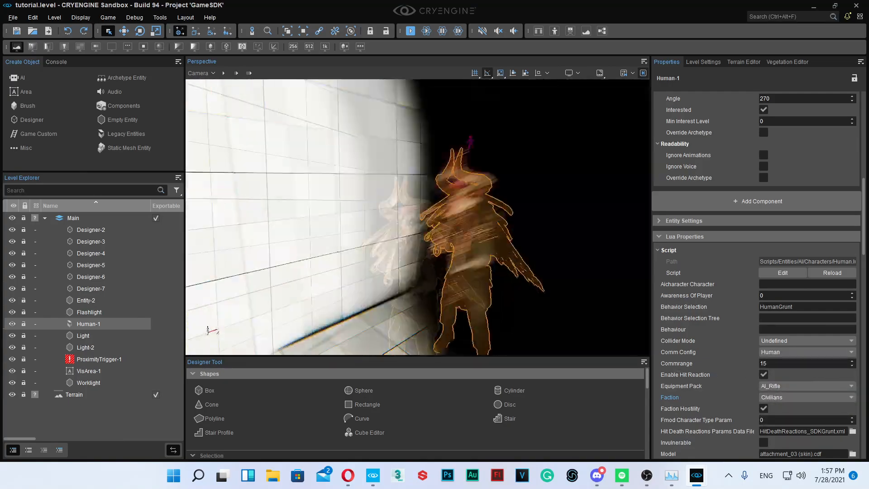
- Start the game, walk up to the monster and switch the flashlight on and off to test the flicker
right_drag(417, 241, 416, 240)
key(w)
key(ctrl+g)
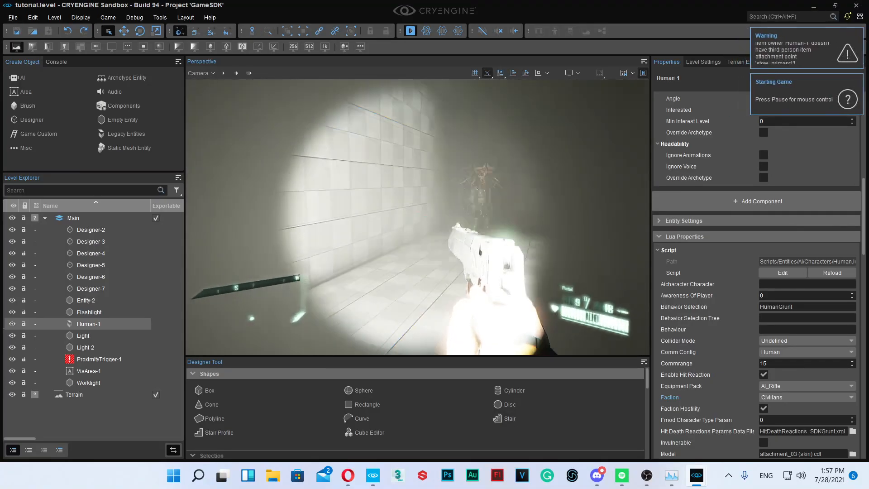
key(w)
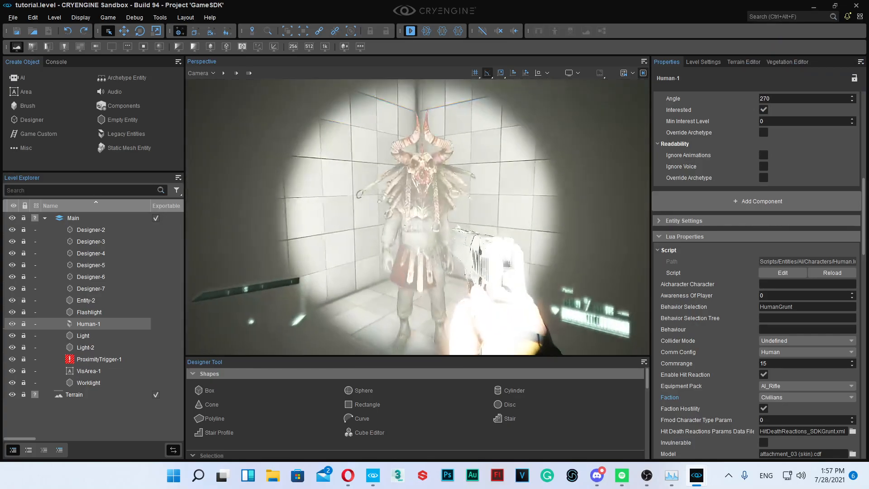
key(f)
key(f)
key(f)
key(f)
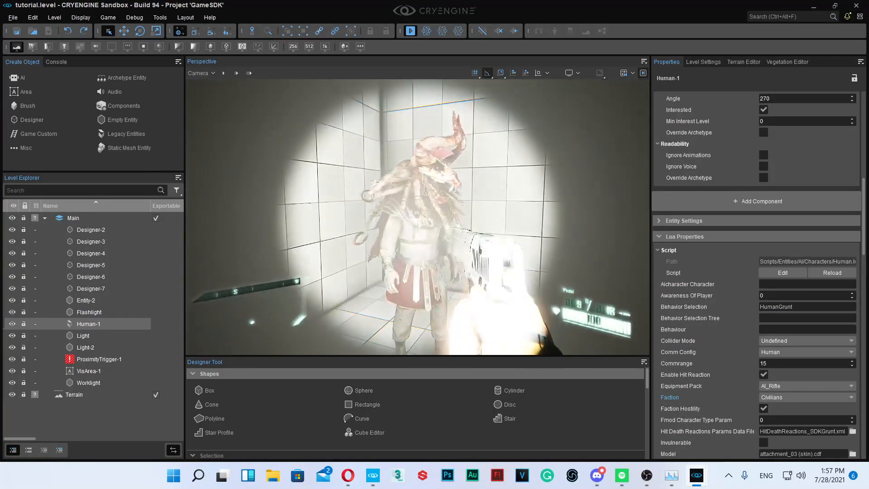
key(f)
key(f)
key(f)
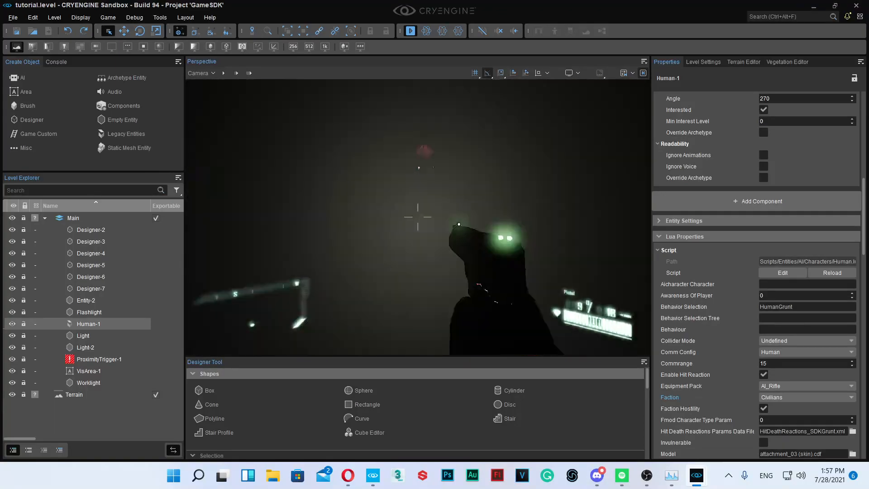
key(f)
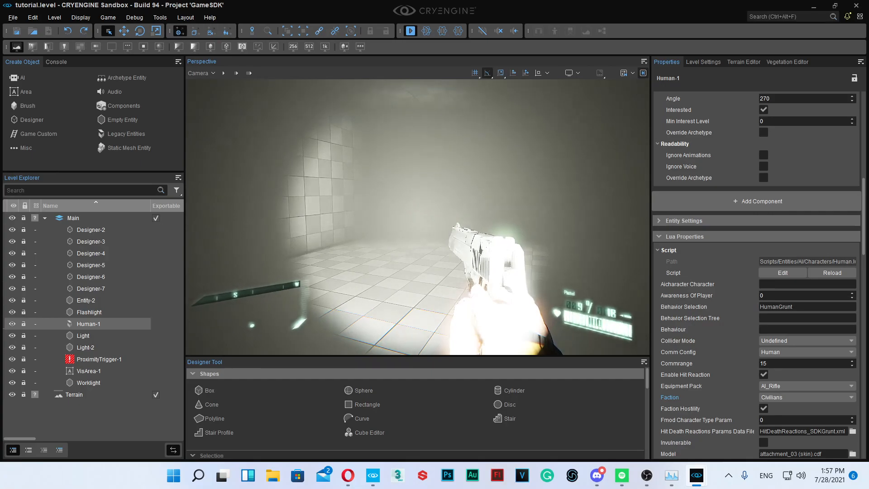
- Approach the monster again, toggle the flashlight near it, back out of the proximity area and end the game test
key(w)
key(w)
key(f)
key(f)
key(f)
key(f)
key(f)
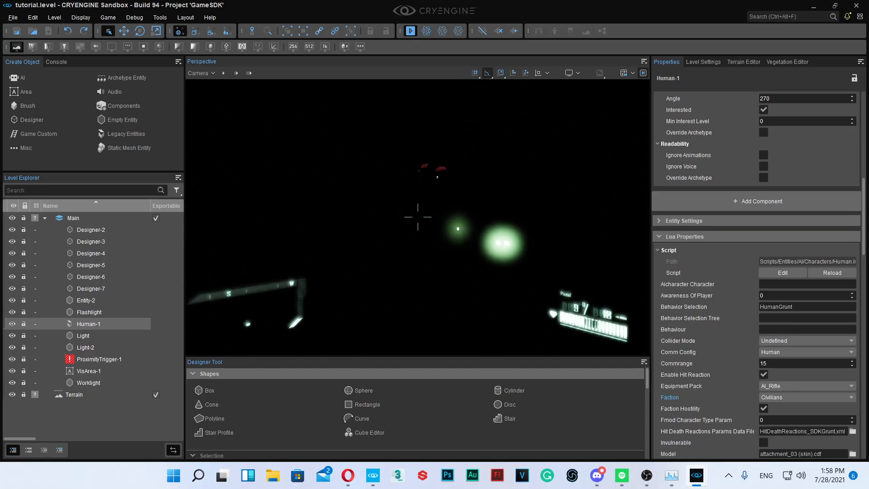
key(f)
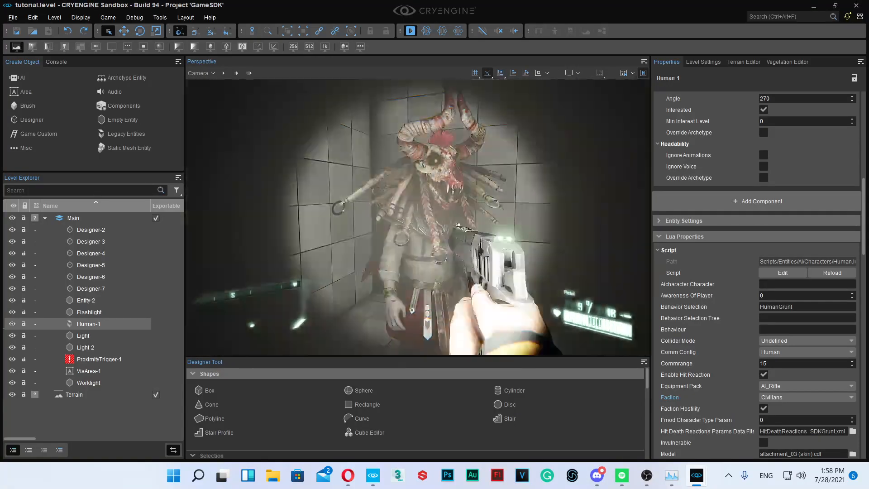
key(s)
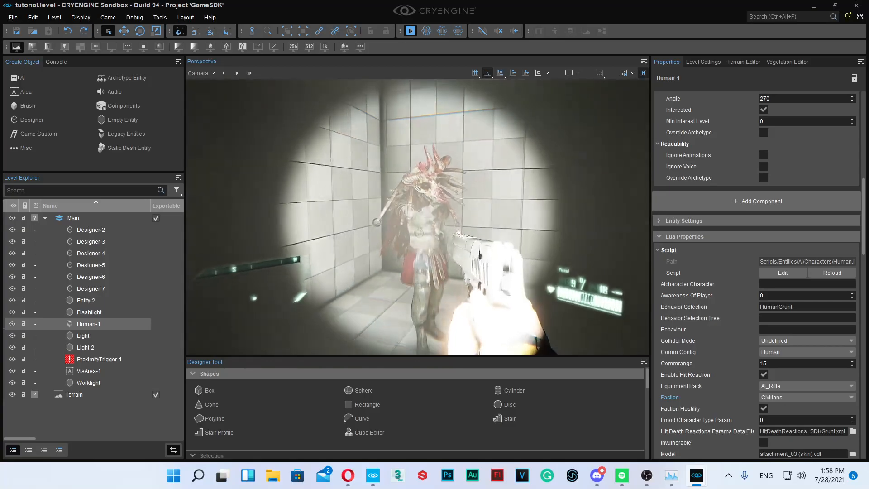
key(s)
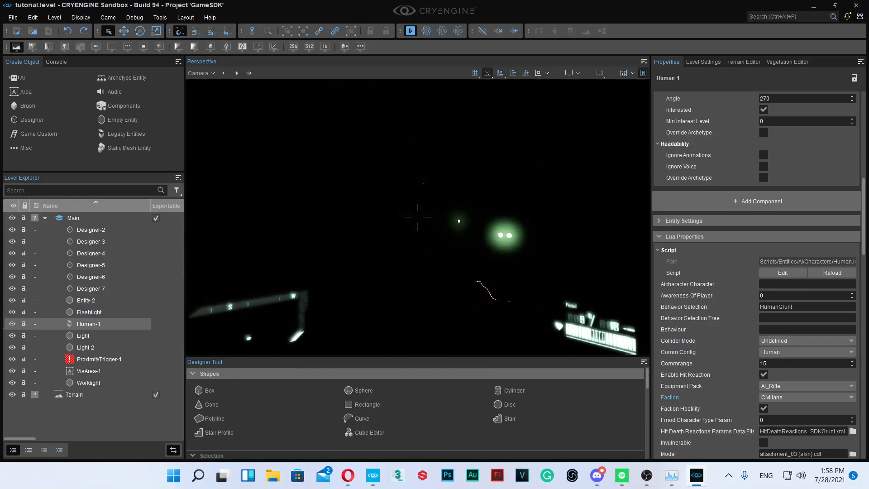
key(Escape)
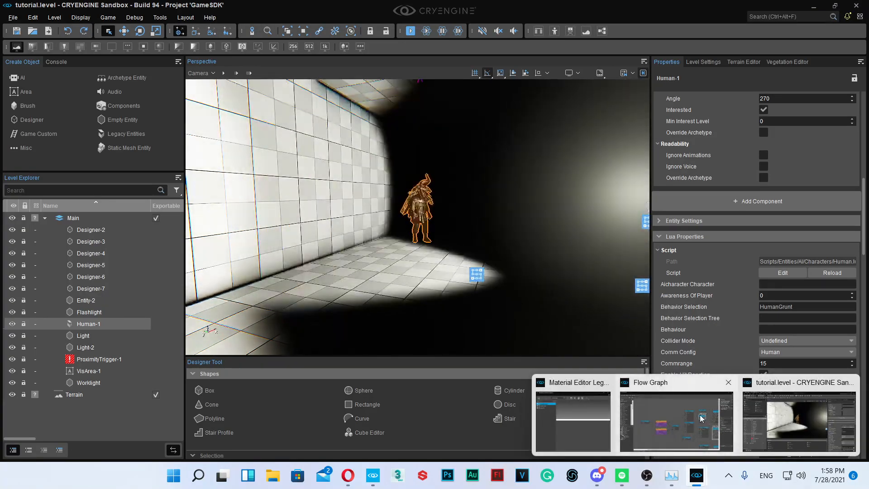
- In the Flow Graph, link the h-key Debug:InputKey's Pressed output to Port2 of the Logic:Multiplexer that drives Light-2's Movement:MoveEntityTo
click(677, 421)
scroll(370, 202, down, 2)
scroll(381, 324, up, 4)
click(270, 238)
right_drag(313, 201, 325, 55)
scroll(327, 150, down, 2)
scroll(327, 154, up, 1)
right_drag(329, 184, 302, 204)
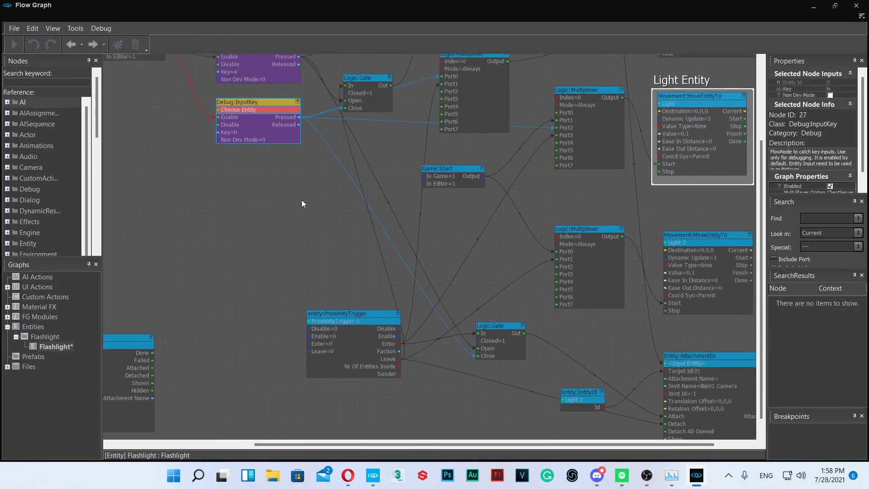
click(593, 268)
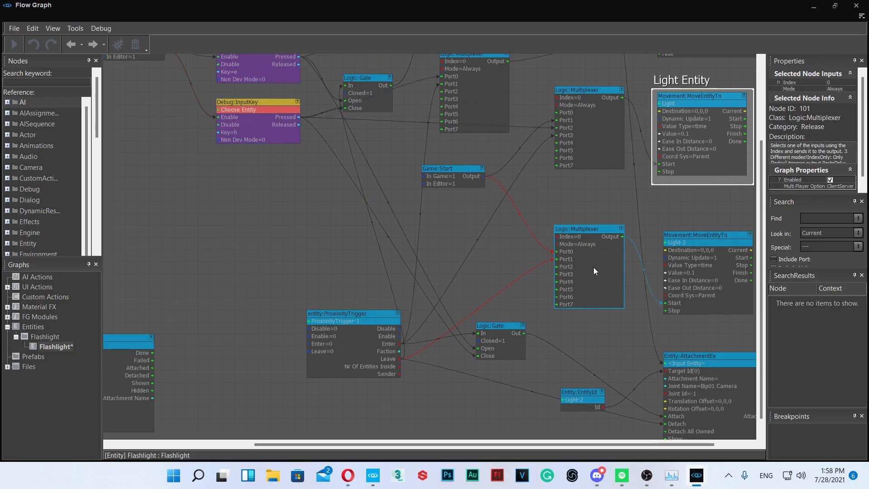
click(300, 117)
scroll(504, 266, up, 2)
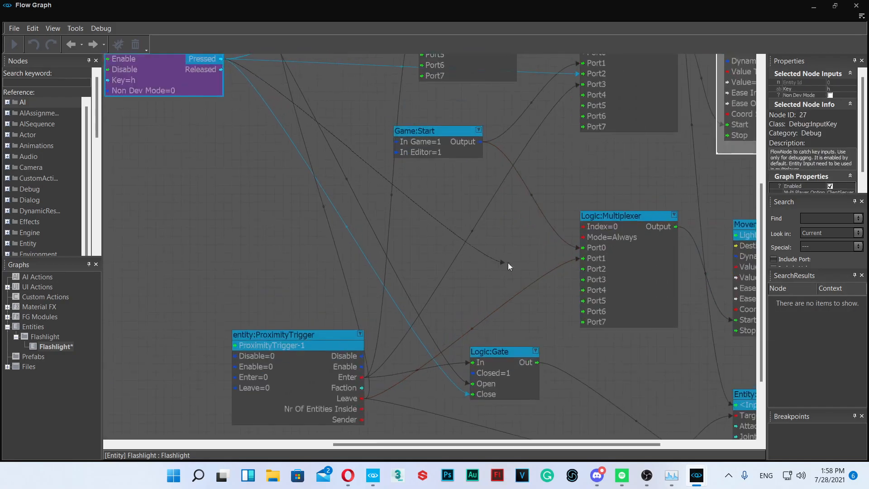
right_drag(464, 269, 438, 235)
scroll(438, 236, down, 2)
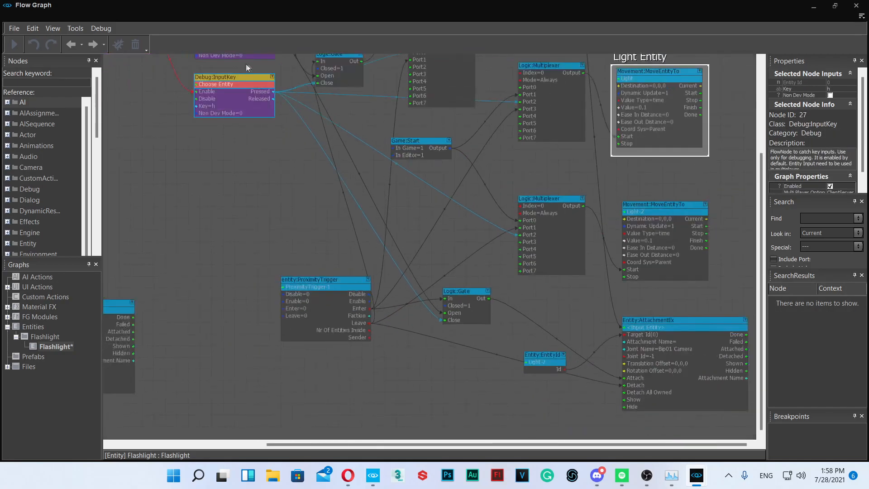
scroll(466, 295, up, 1)
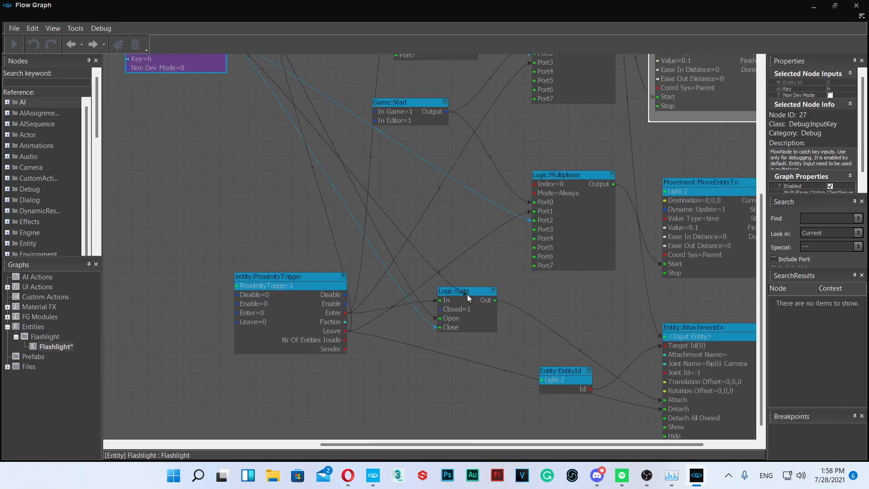
drag(465, 294, 287, 177)
click(272, 207)
key(Delete)
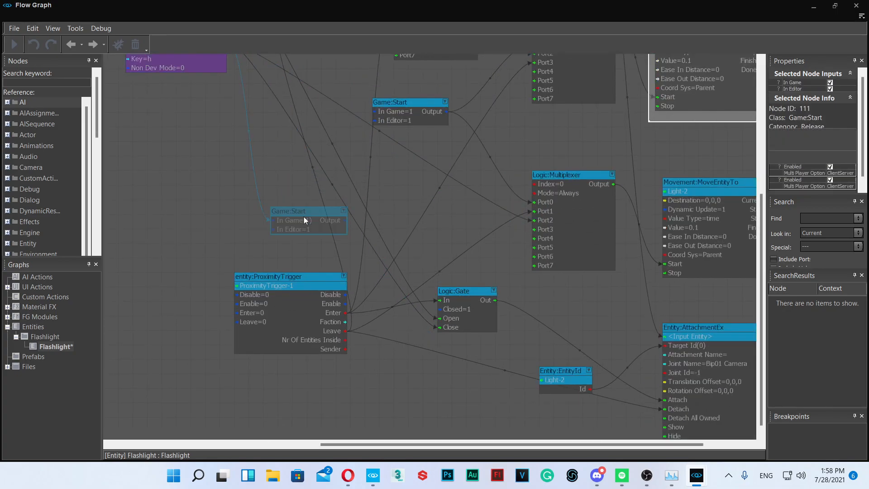
- Add a Logic:Multiplexer, reroute the ProximityTrigger's Leave link into its Port0, and link its Output to Detach on Light-2's Entity:AttachmentEx
middle_drag(452, 337, 436, 173)
text(qmulti)
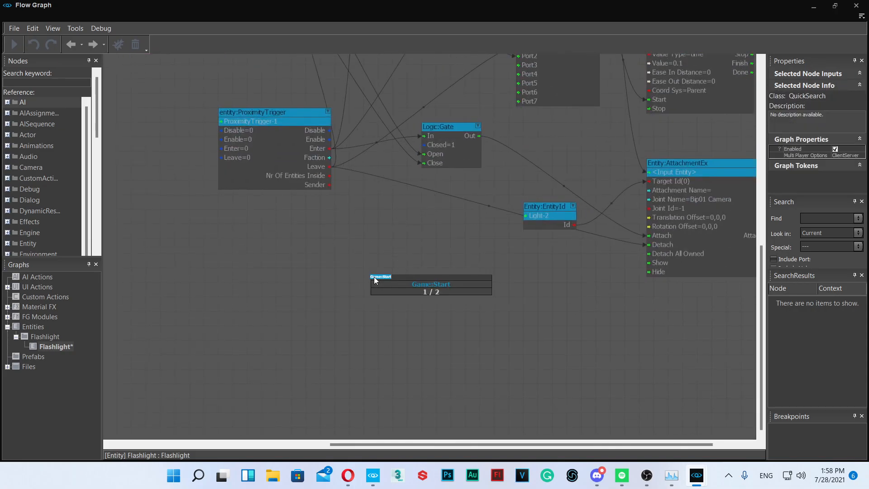
key(Down)
key(Return)
drag(375, 276, 423, 222)
drag(661, 244, 434, 248)
drag(504, 230, 665, 244)
- Link the h-key Debug:InputKey's Pressed output to Port1 of the new Logic:Multiplexer and save the graph
right_drag(378, 118, 465, 234)
scroll(460, 228, down, 4)
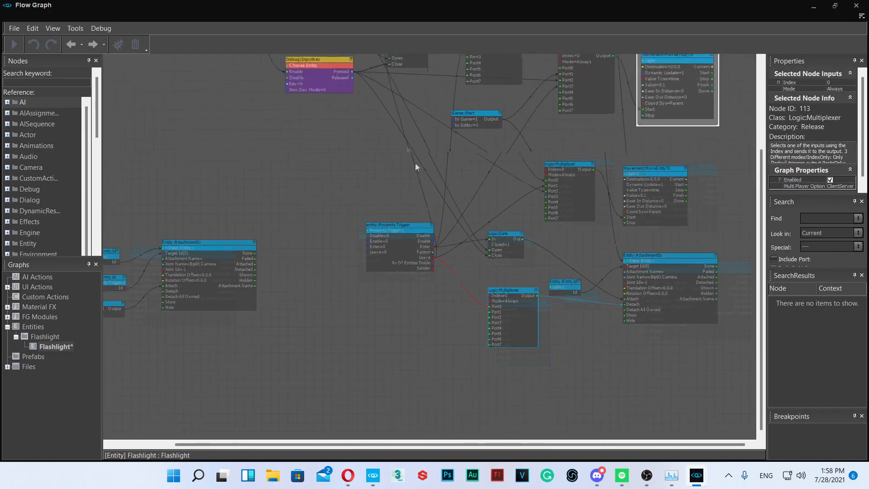
scroll(415, 164, up, 1)
drag(351, 74, 499, 329)
click(479, 221)
scroll(479, 222, up, 3)
right_drag(479, 221, 509, 445)
key(ctrl+s)
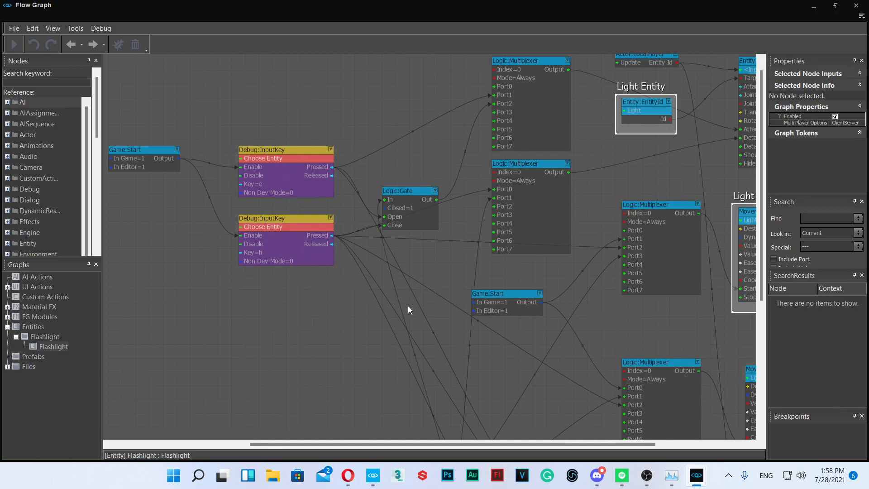
- Paste a copy of the upper Logic:Gate above the original, linking the e-key's Pressed to its In and its Out to Port1 of the uppermost Multiplexer
right_drag(406, 191, 425, 267)
click(428, 290)
key(ctrl+v)
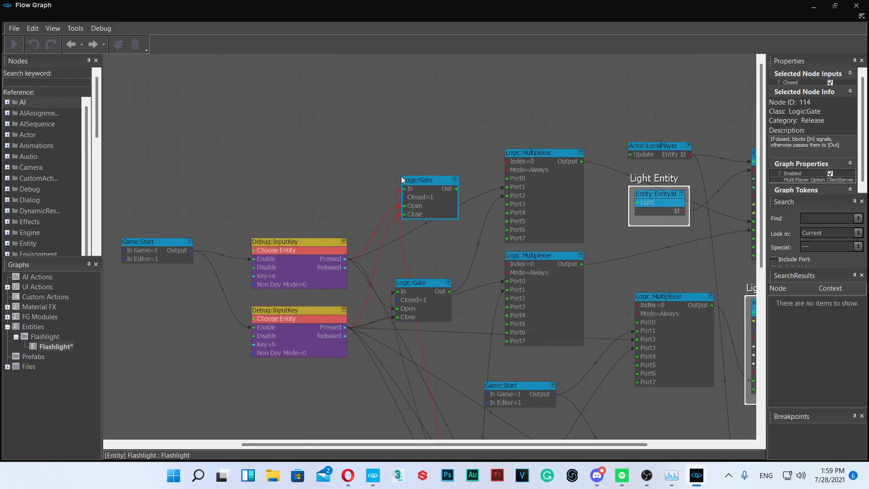
scroll(403, 182, up, 2)
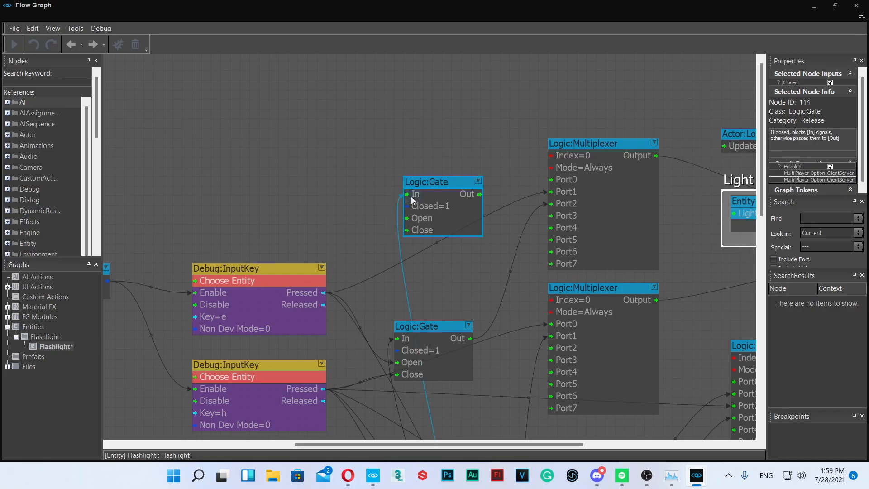
drag(322, 292, 413, 200)
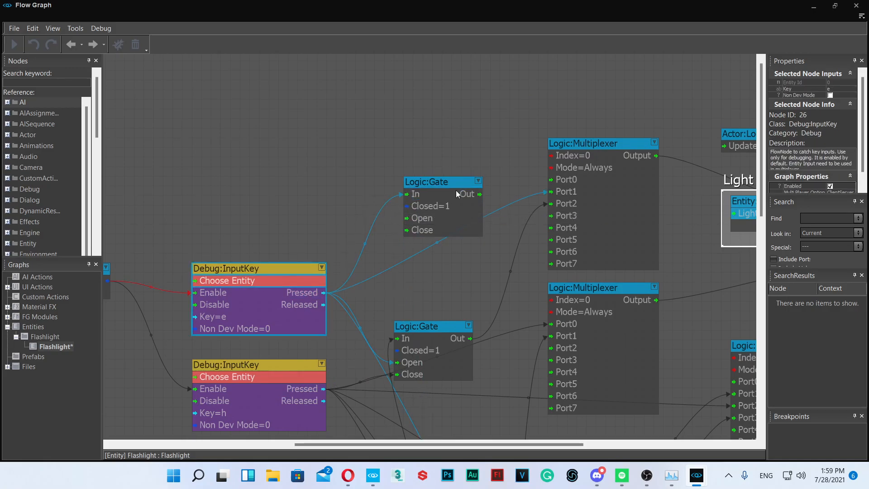
drag(480, 194, 560, 193)
click(406, 255)
- Clear Closed on the new Logic:Gate, link the ProximityTrigger's Enter to its Close and Leave to its Open, and save the graph
scroll(407, 255, down, 6)
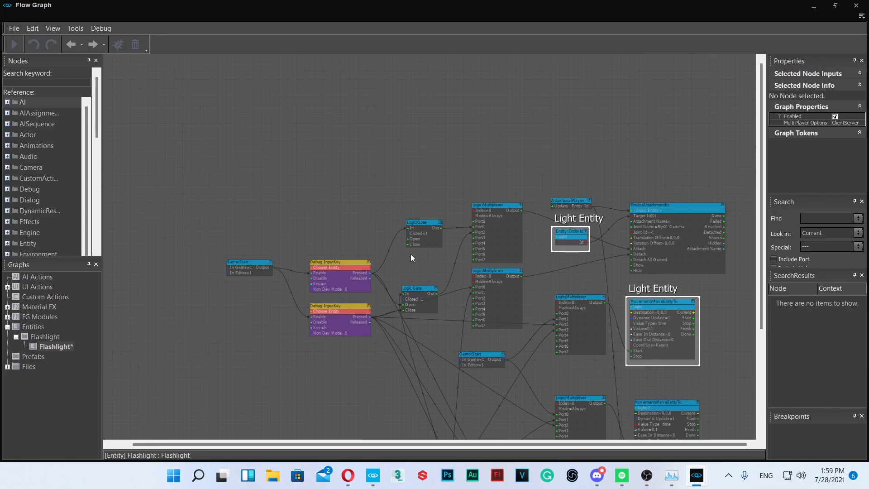
right_drag(377, 283, 421, 162)
click(463, 124)
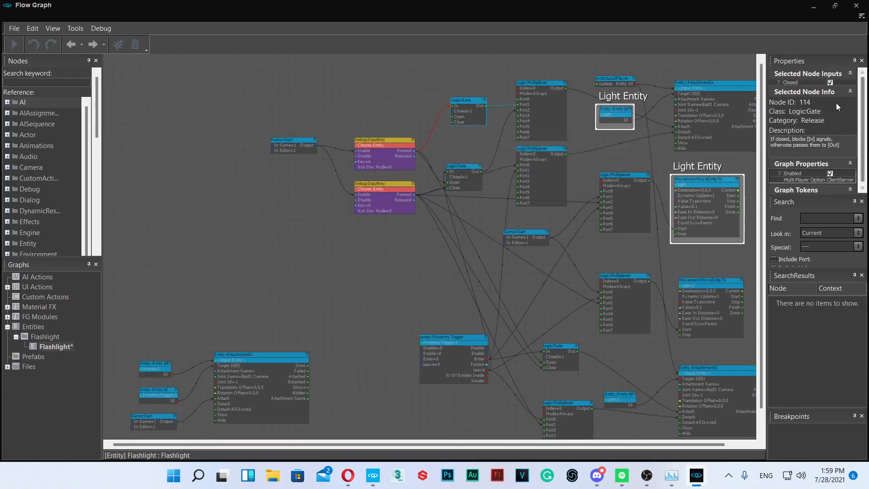
click(831, 83)
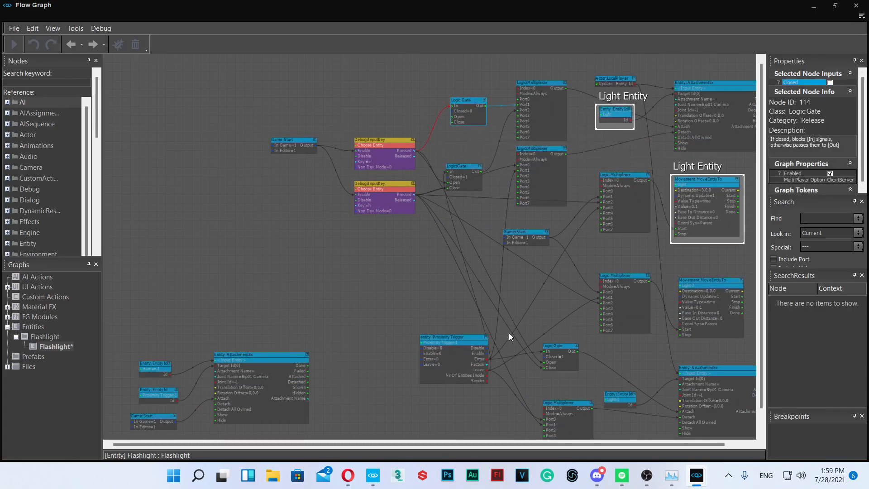
click(489, 361)
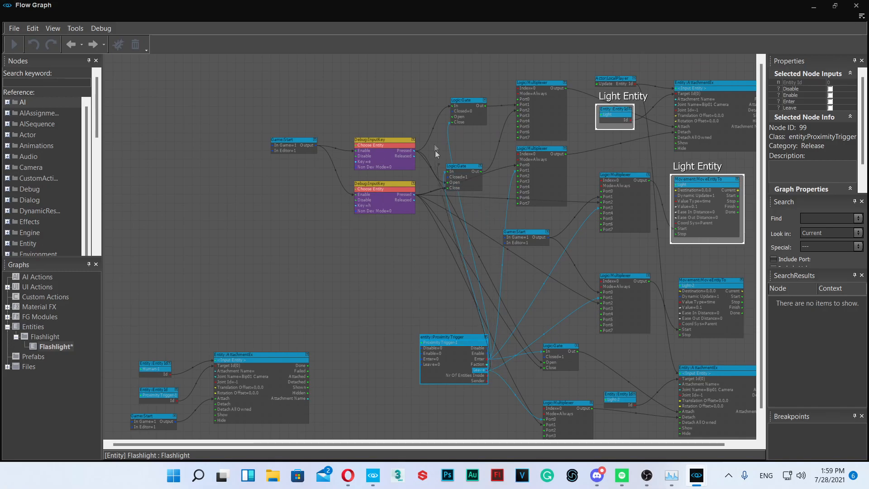
click(398, 279)
key(ctrl+s)
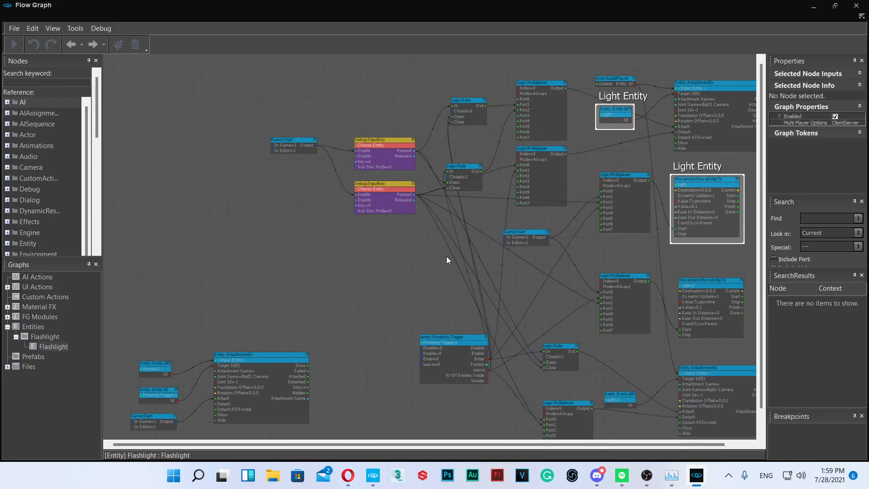
- Move the Logic:Gate and Logic:Multiplexer that feed Light-2's Entity:AttachmentEx down to free space beside the ProximityTrigger
scroll(447, 256, up, 2)
middle_drag(471, 290, 344, 154)
middle_drag(323, 110, 368, 233)
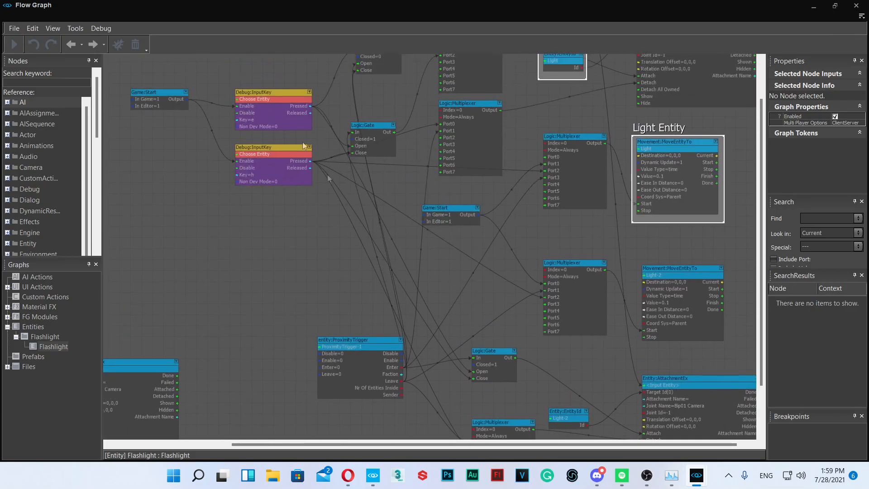
click(271, 100)
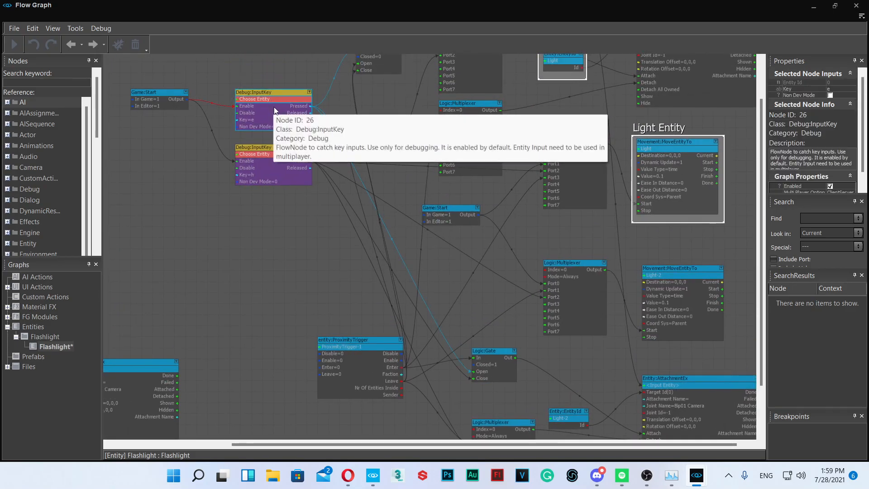
scroll(491, 395, up, 2)
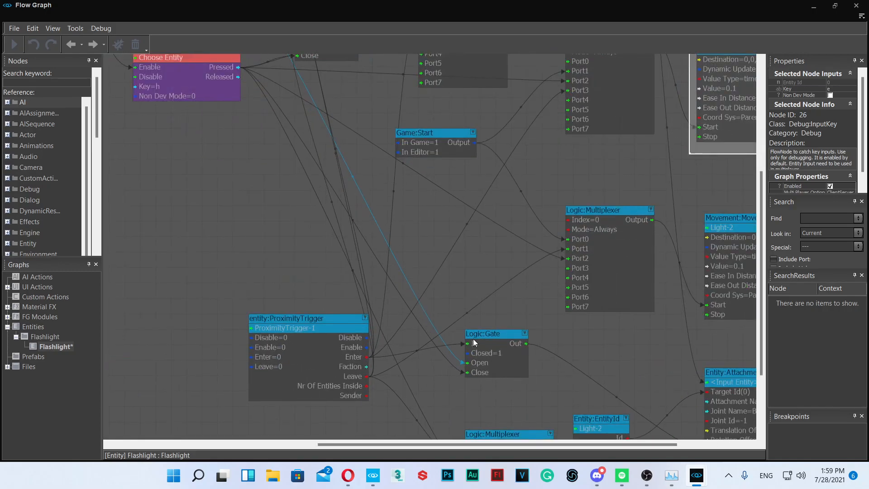
click(433, 272)
scroll(432, 272, down, 3)
middle_drag(440, 380, 409, 220)
drag(409, 141, 495, 368)
drag(442, 158, 425, 243)
- Paste a linked copy of the lower Logic:Gate above the original and move the Light-2 Entity:EntityId node up
click(423, 218)
scroll(422, 208, up, 1)
scroll(422, 208, up, 1)
click(420, 265)
key(ctrl+c)
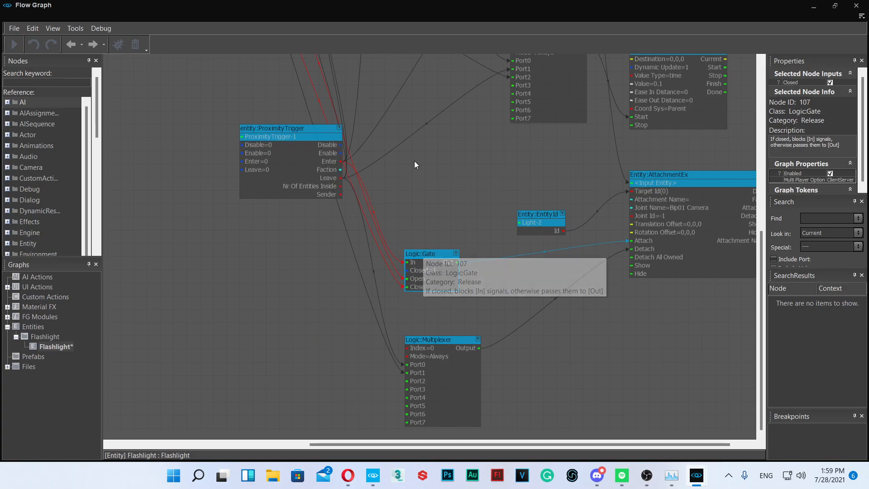
key(ctrl+shift+v)
middle_drag(405, 116, 475, 308)
drag(563, 290, 577, 242)
- Place an unlinked copy of the lowest Logic:Multiplexer between the lower Logic:Gate and Light-2's Entity:AttachmentEx
scroll(500, 335, down, 1)
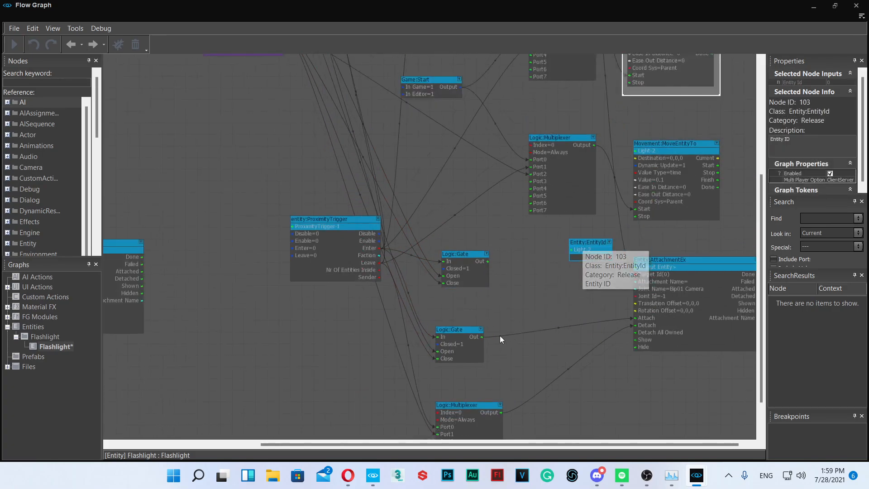
click(466, 412)
key(ctrl+c)
key(ctrl+shift+v)
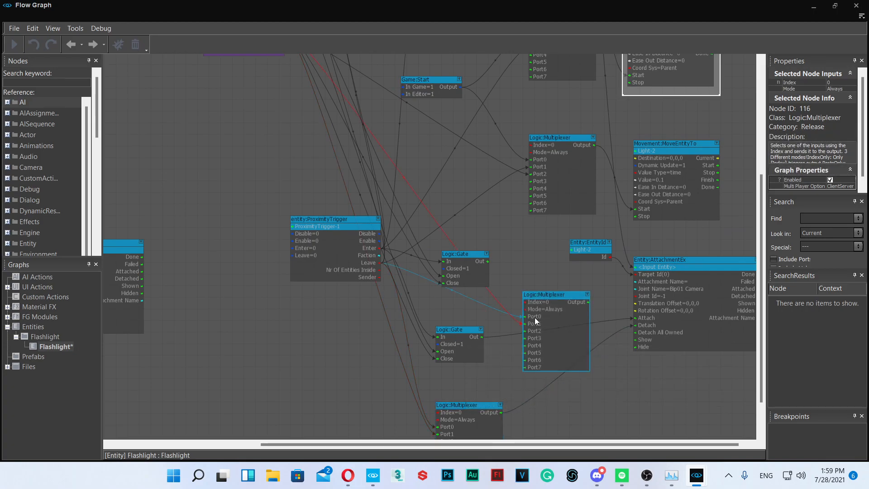
scroll(508, 290, up, 2)
drag(438, 236, 444, 174)
click(466, 307)
scroll(466, 306, down, 1)
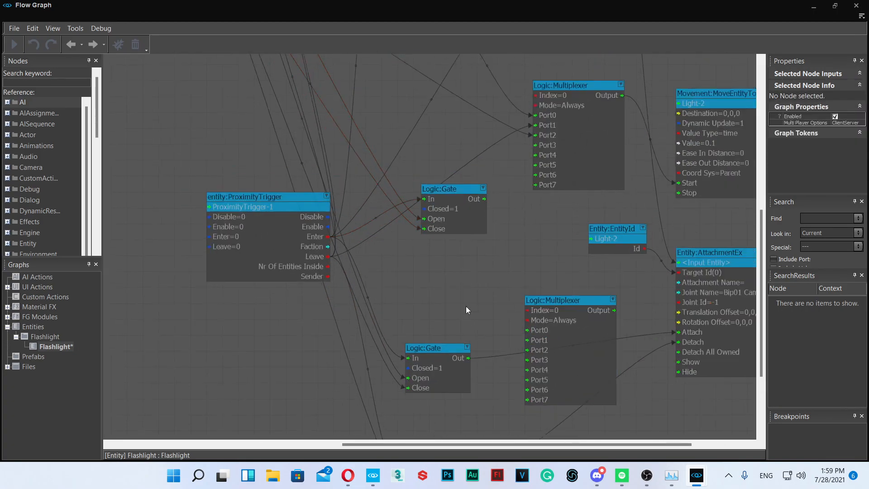
drag(560, 308, 578, 287)
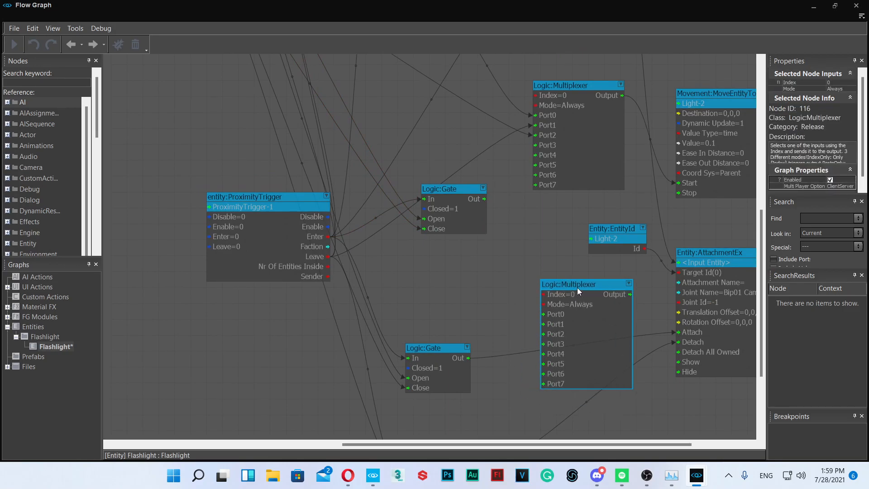
- Replace the copied lower Logic:Gate's inherited links with one from the e-key Debug:InputKey's Pressed output to its In
scroll(576, 287, down, 3)
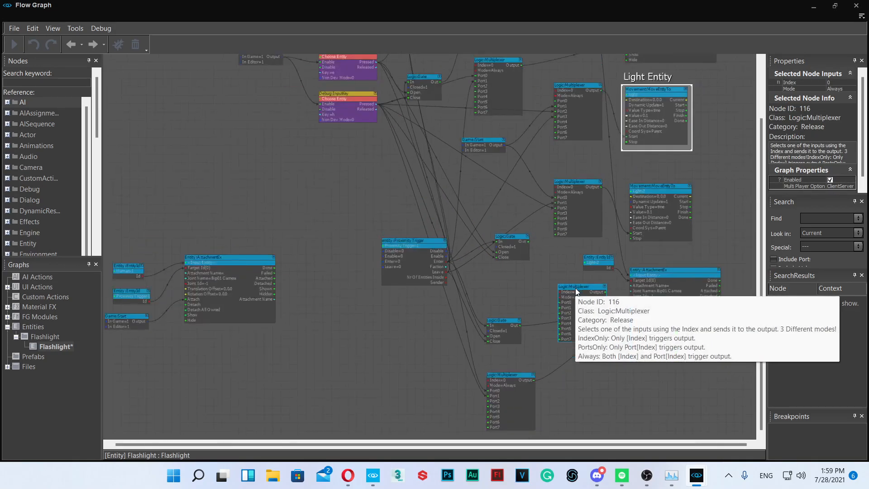
click(702, 284)
scroll(447, 231, up, 2)
click(447, 231)
right_drag(431, 162, 463, 213)
drag(546, 334, 534, 320)
right_drag(487, 244, 505, 295)
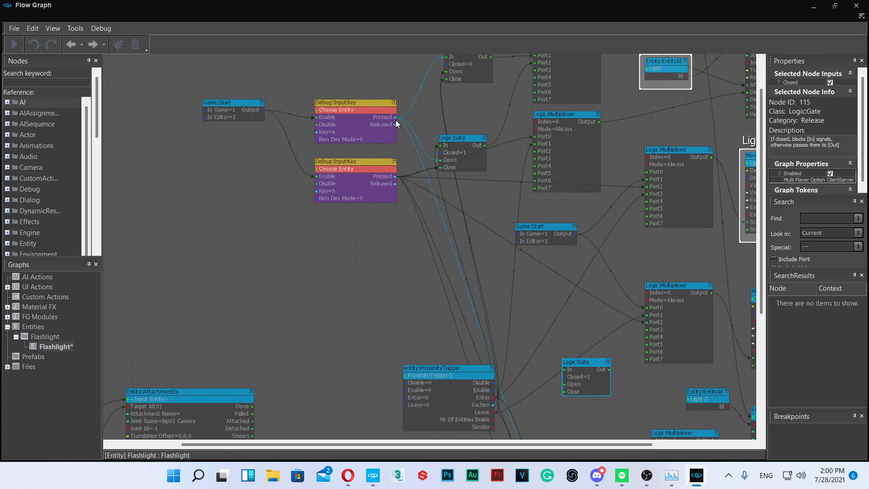
drag(396, 120, 566, 369)
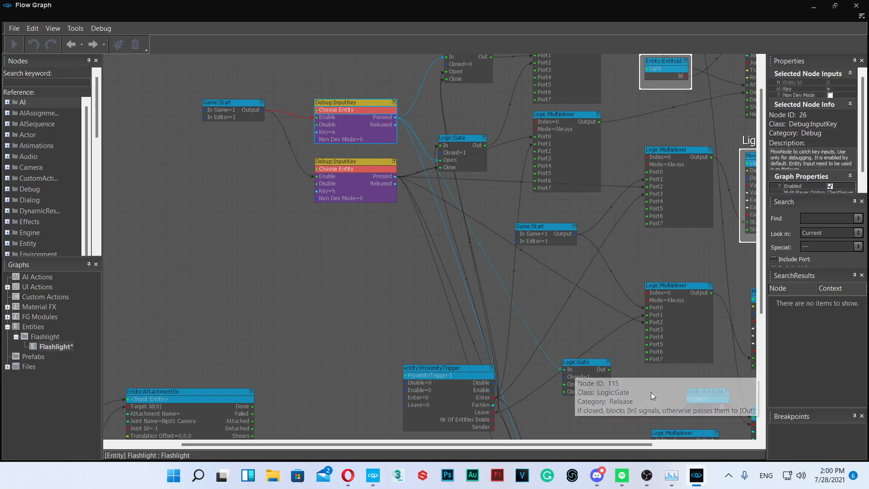
- Link the original lower Gate's Out to the copied Multiplexer's Port0, the new Gate's Out to Port1, and the Multiplexer's Output to Attach
right_drag(491, 307, 285, 167)
scroll(337, 222, up, 3)
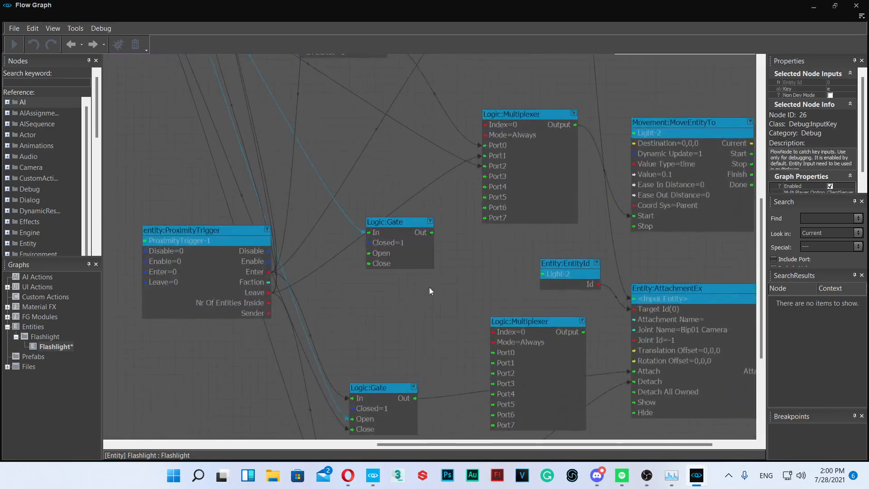
drag(629, 371, 557, 372)
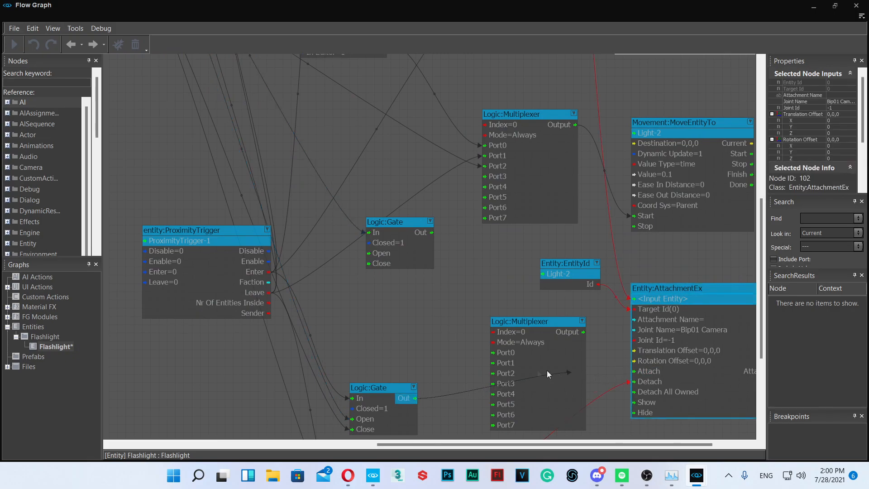
drag(501, 356, 501, 356)
drag(431, 232, 489, 362)
drag(583, 332, 629, 372)
- Link the ProximityTrigger's Enter to Open and Leave to Close on the new lower Logic:Gate, and save the graph
click(476, 274)
scroll(541, 340, down, 4)
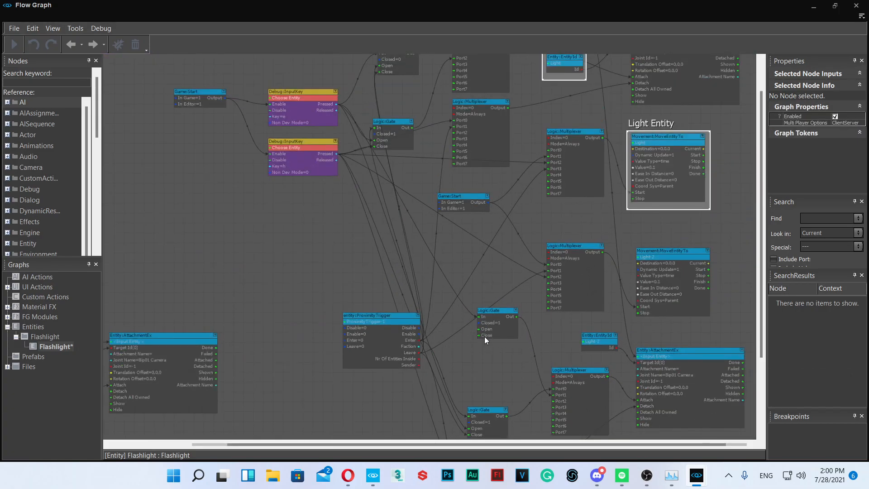
scroll(485, 335, up, 4)
click(485, 314)
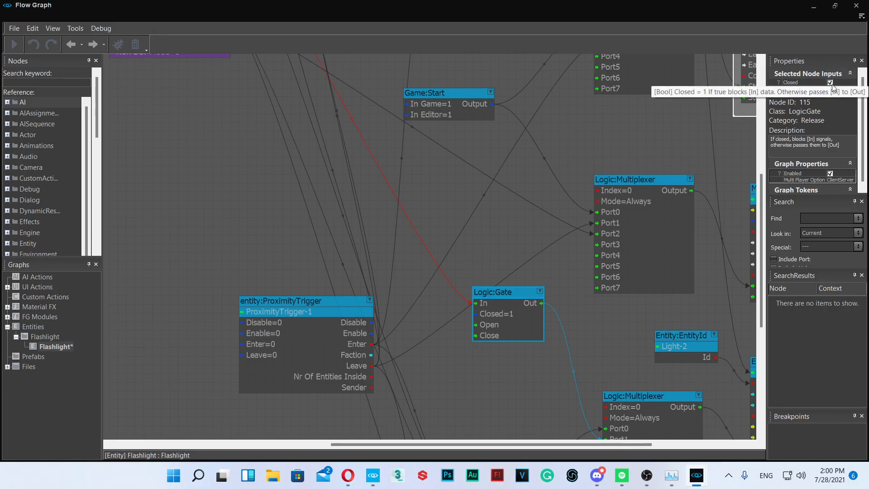
click(373, 347)
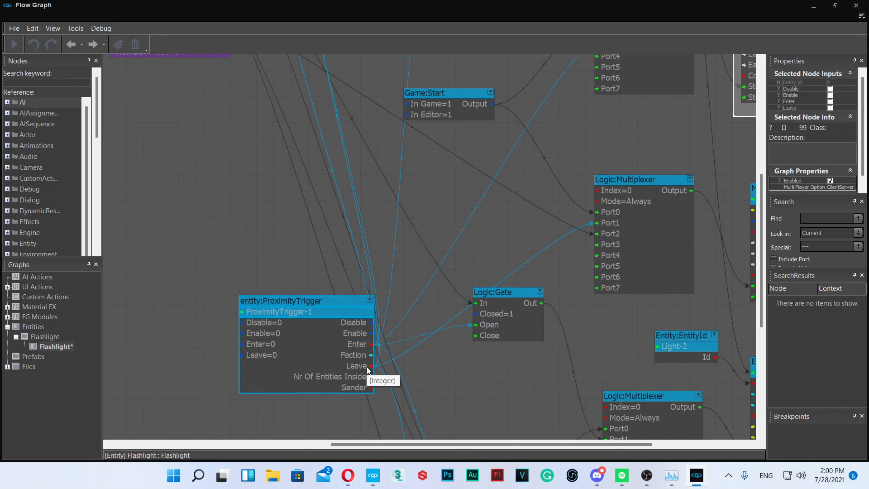
drag(369, 367, 476, 335)
click(484, 363)
key(ctrl+s)
- Switch to the level editor, run the game, toggle the flashlight while approaching and leaving the monster, and end the test
mouse_move(697, 477)
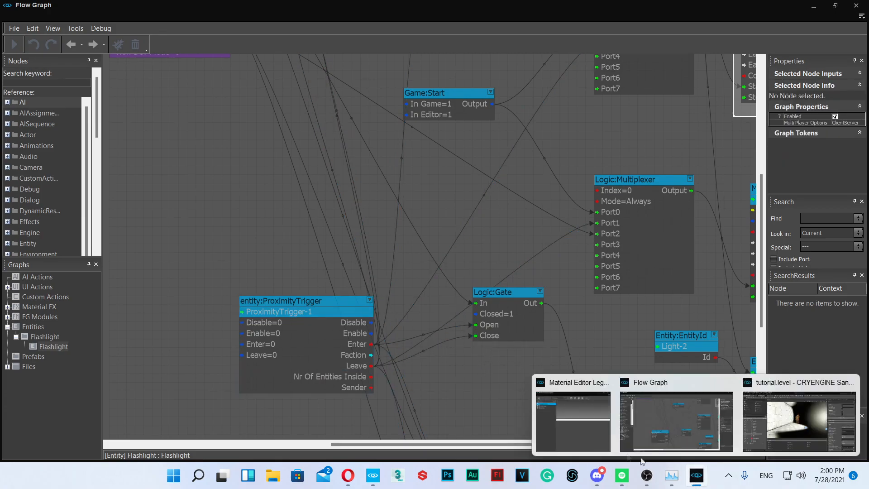
click(810, 421)
key(ctrl+g)
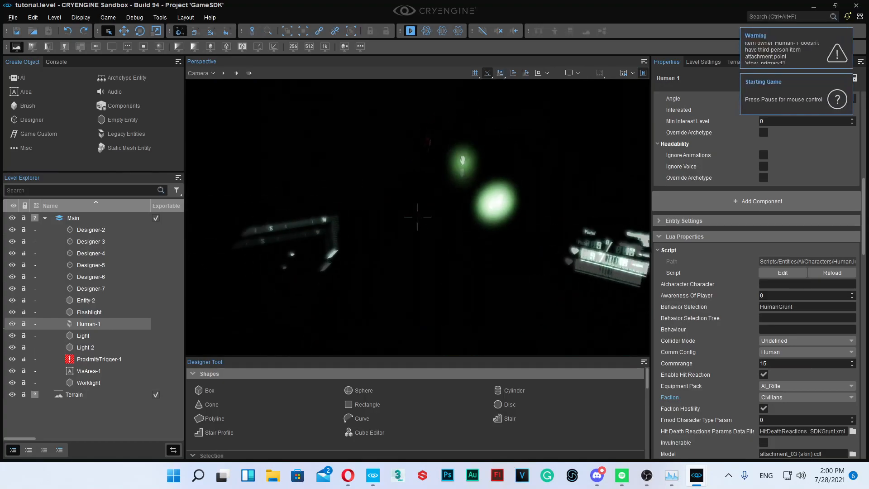
key(f)
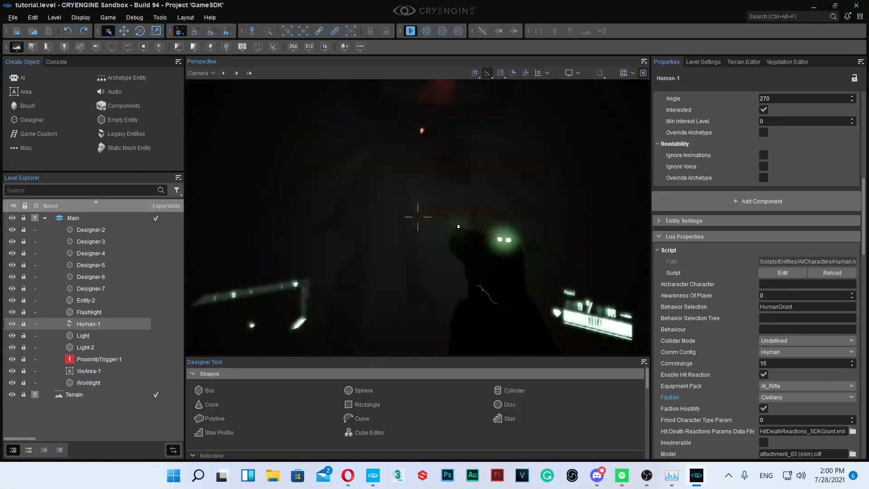
key(f)
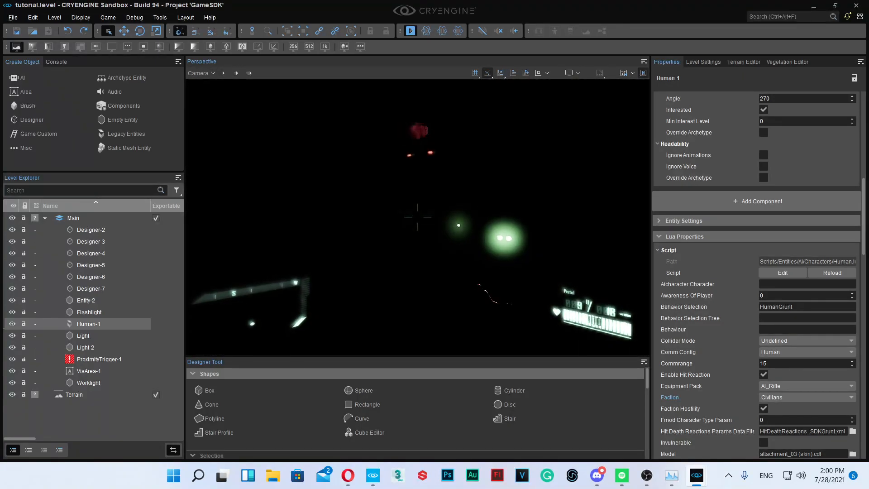
key(f)
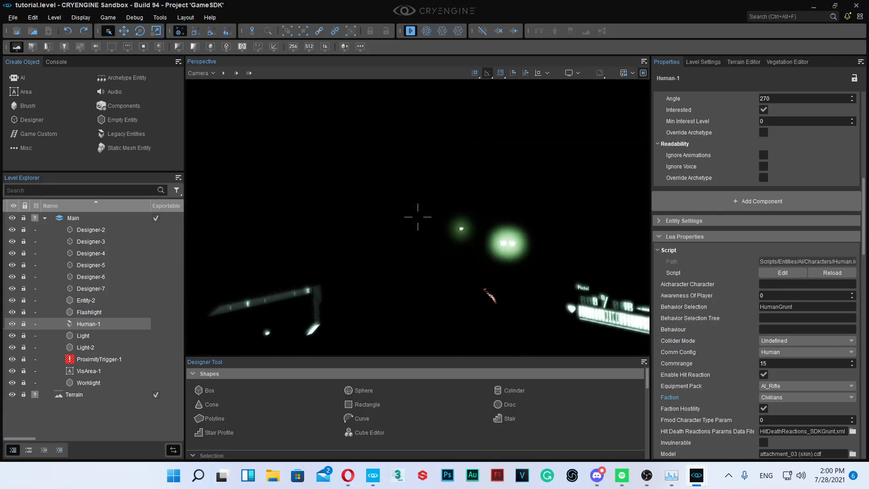
key(Escape)
- Switch to the Flow Graph and tidy its layout by moving the two lower Logic:Gate nodes and the lowest Logic:Multiplexer closer to their neighbouring nodes
mouse_move(649, 479)
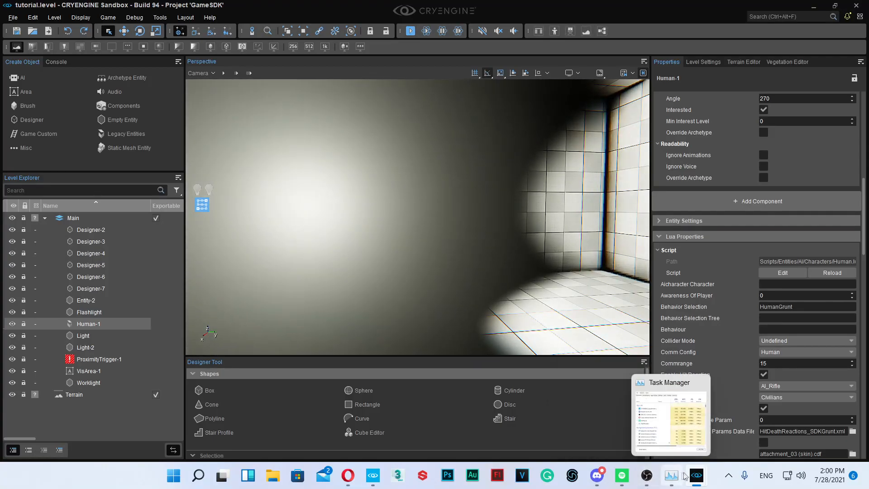
mouse_move(697, 476)
click(680, 412)
scroll(545, 231, down, 4)
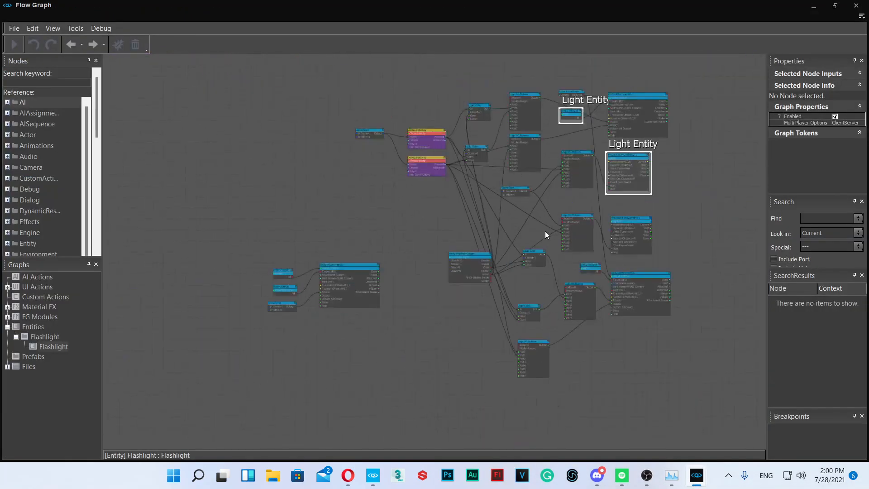
scroll(517, 238, up, 1)
drag(492, 226, 569, 430)
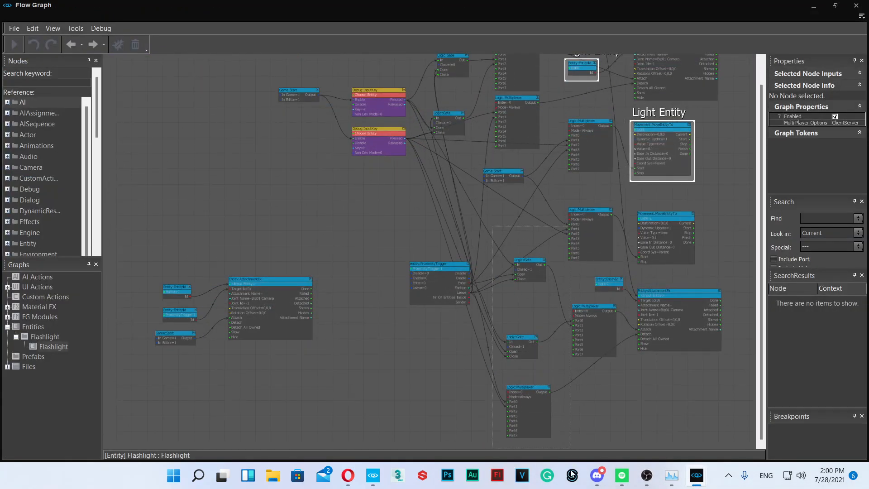
drag(571, 473, 571, 474)
drag(530, 387, 527, 383)
click(483, 286)
drag(516, 333, 531, 314)
click(510, 362)
drag(525, 381, 523, 352)
click(430, 354)
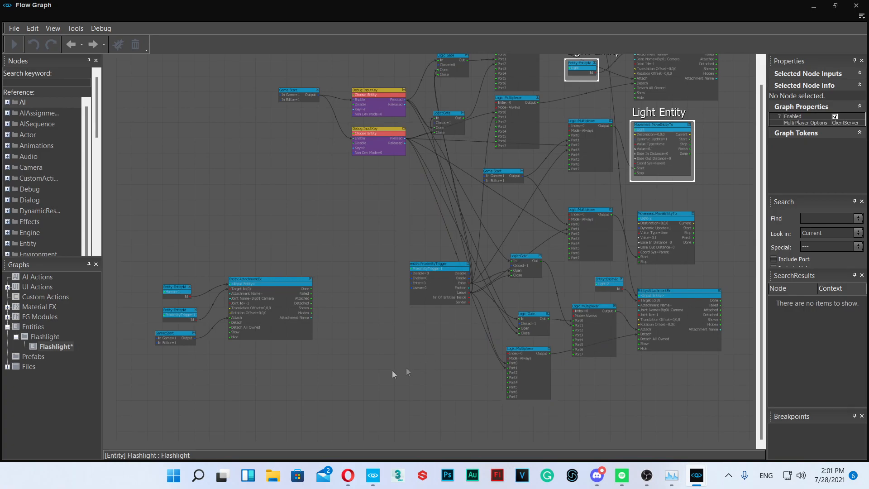
- Review the complete Flashlight graph, examining the links from the h-key Debug:InputKey to the gates and multiplexers
right_click(66, 349)
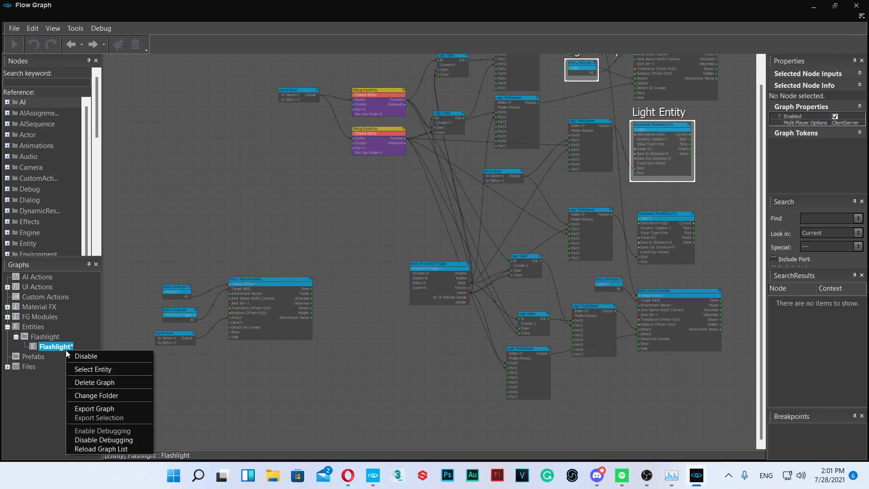
click(248, 396)
scroll(365, 220, up, 3)
scroll(364, 220, down, 5)
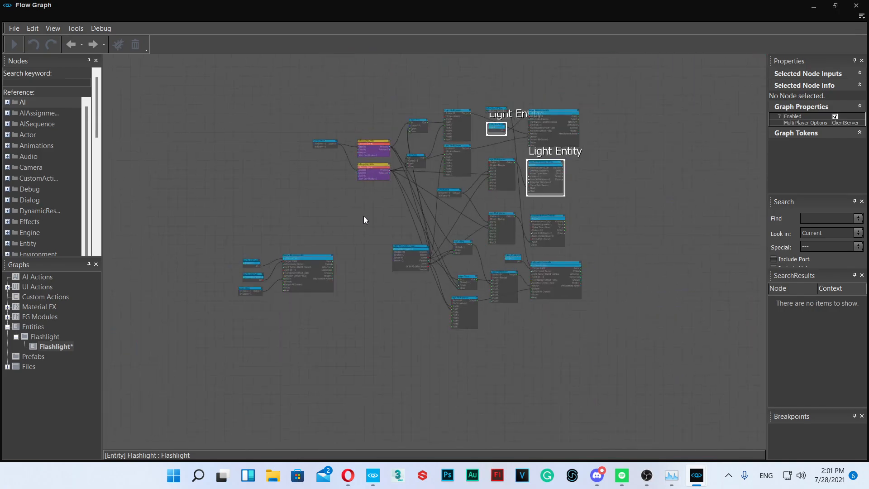
scroll(430, 232, up, 3)
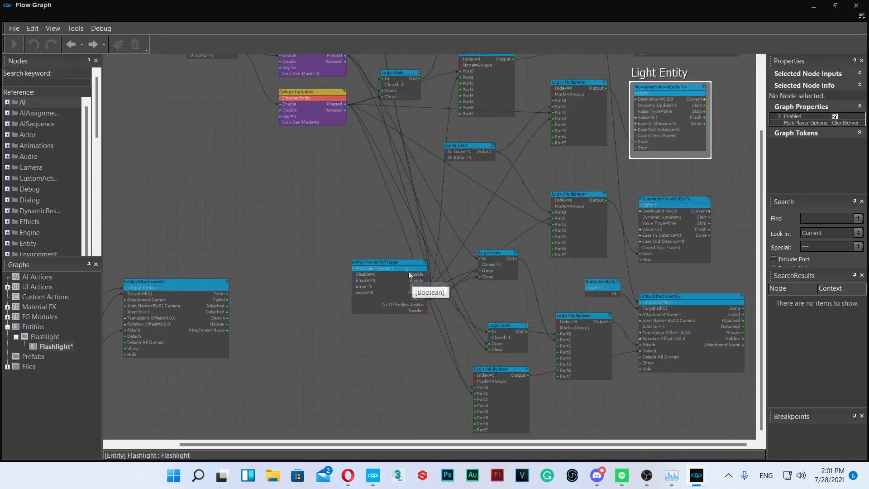
click(319, 119)
right_drag(316, 85, 328, 224)
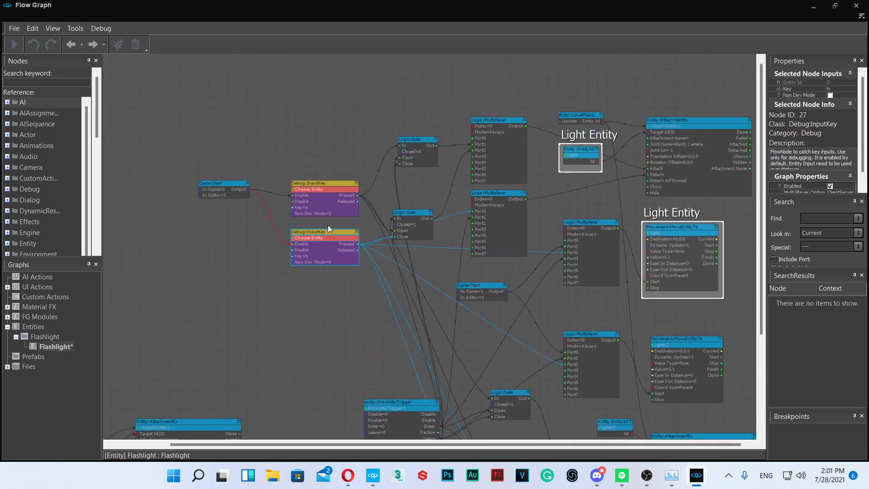
click(317, 308)
scroll(316, 308, down, 3)
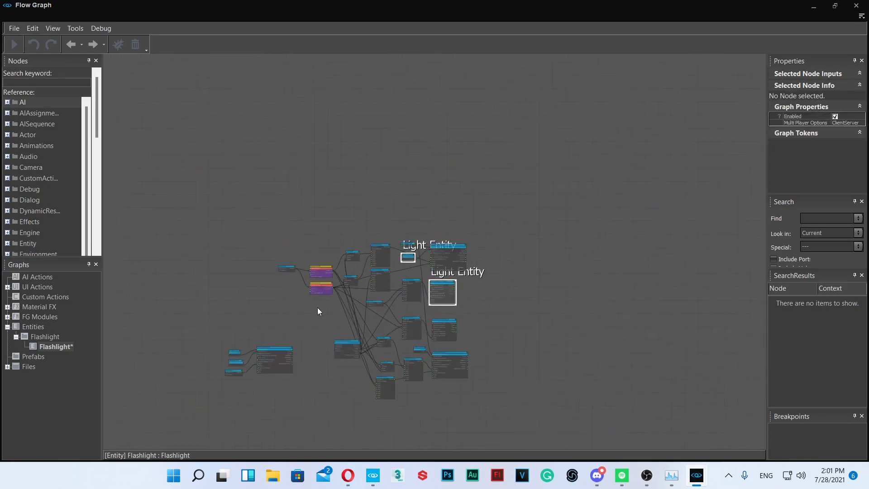
scroll(317, 308, up, 2)
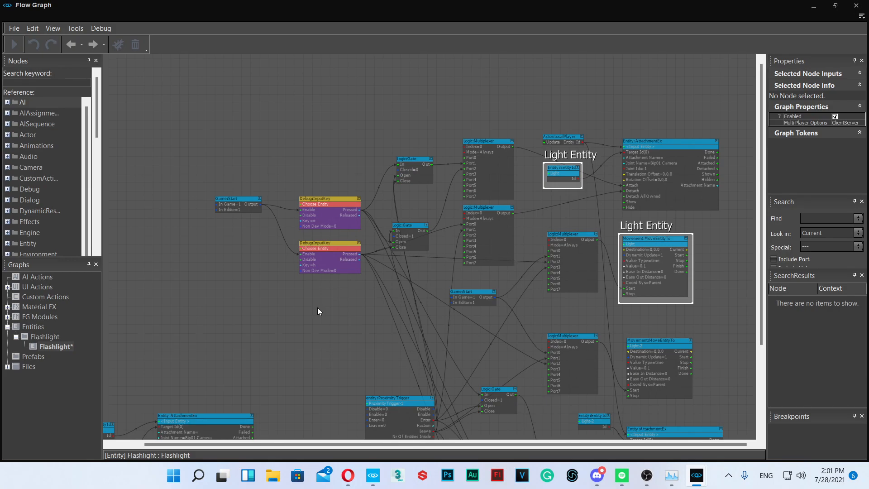
mouse_move(647, 476)
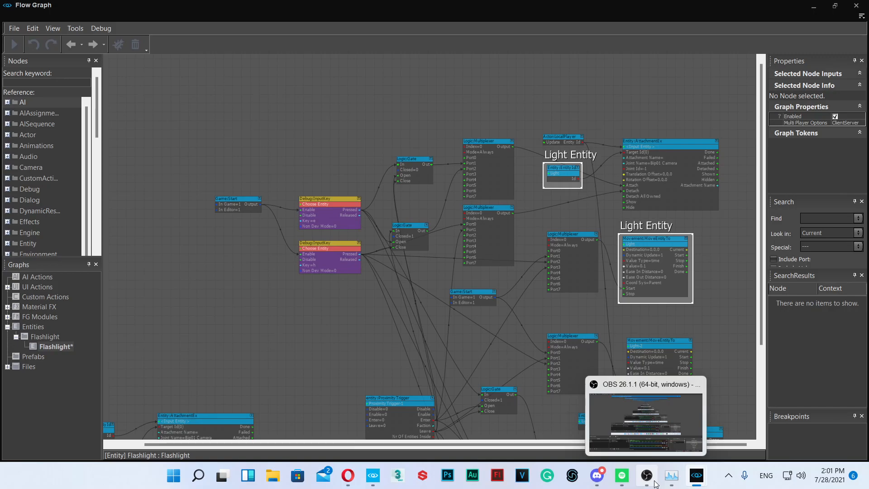